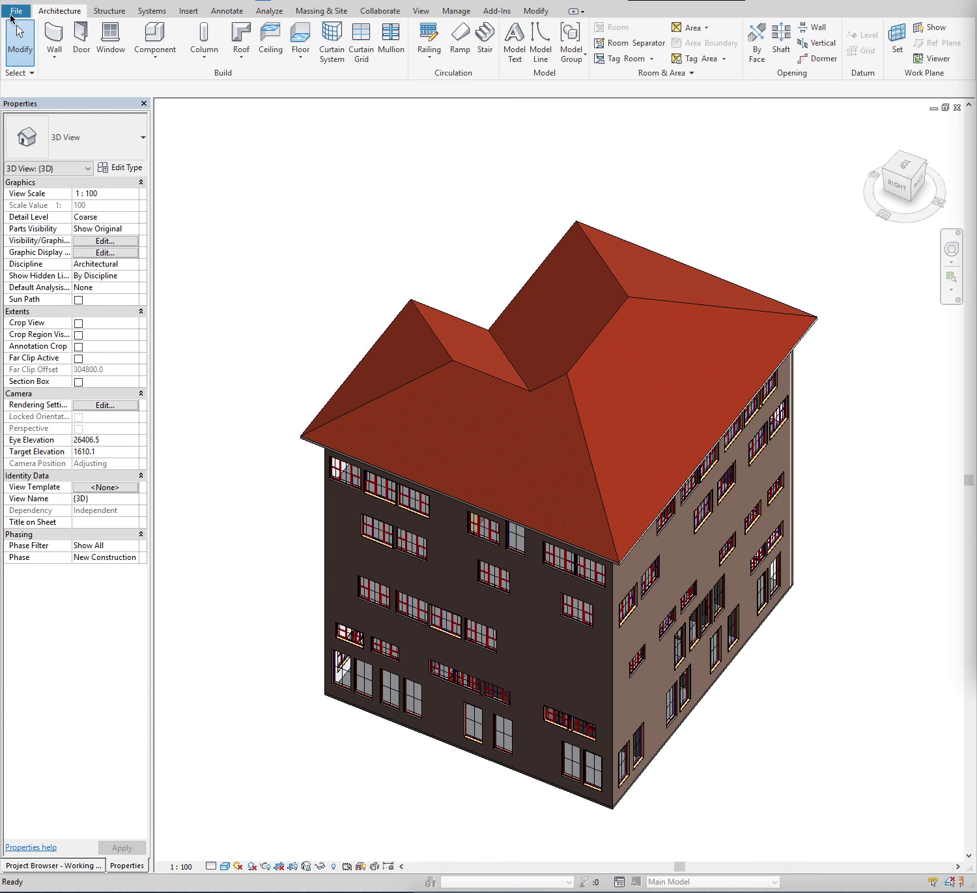
- Open the Project Information dialog from the Manage tab and move it to the centre
{"action": "left_click", "coordinate": [15, 12]}
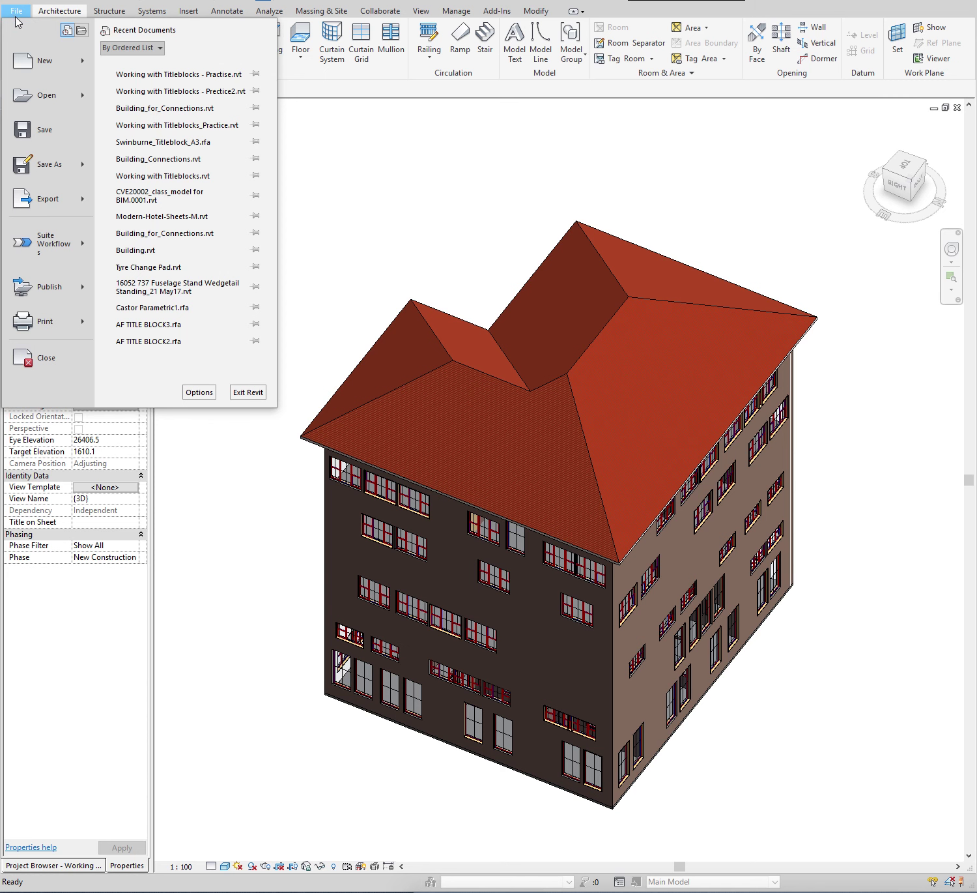
{"action": "left_click", "coordinate": [482, 123]}
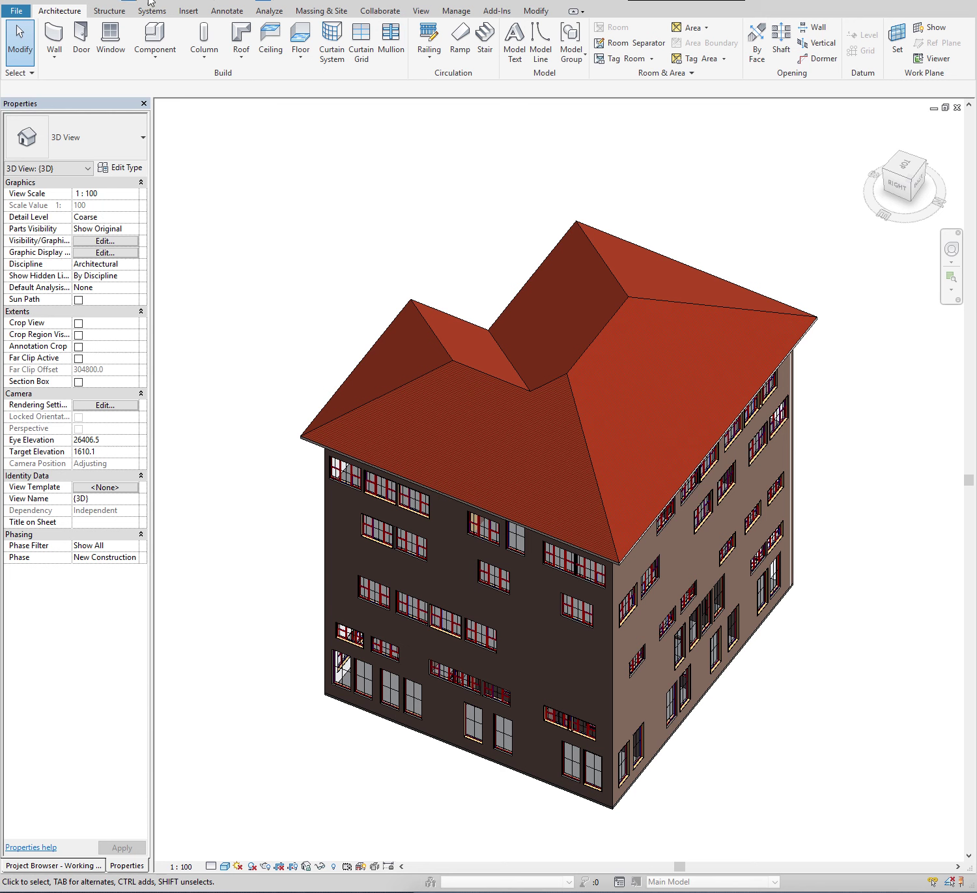
{"action": "left_click", "coordinate": [448, 15]}
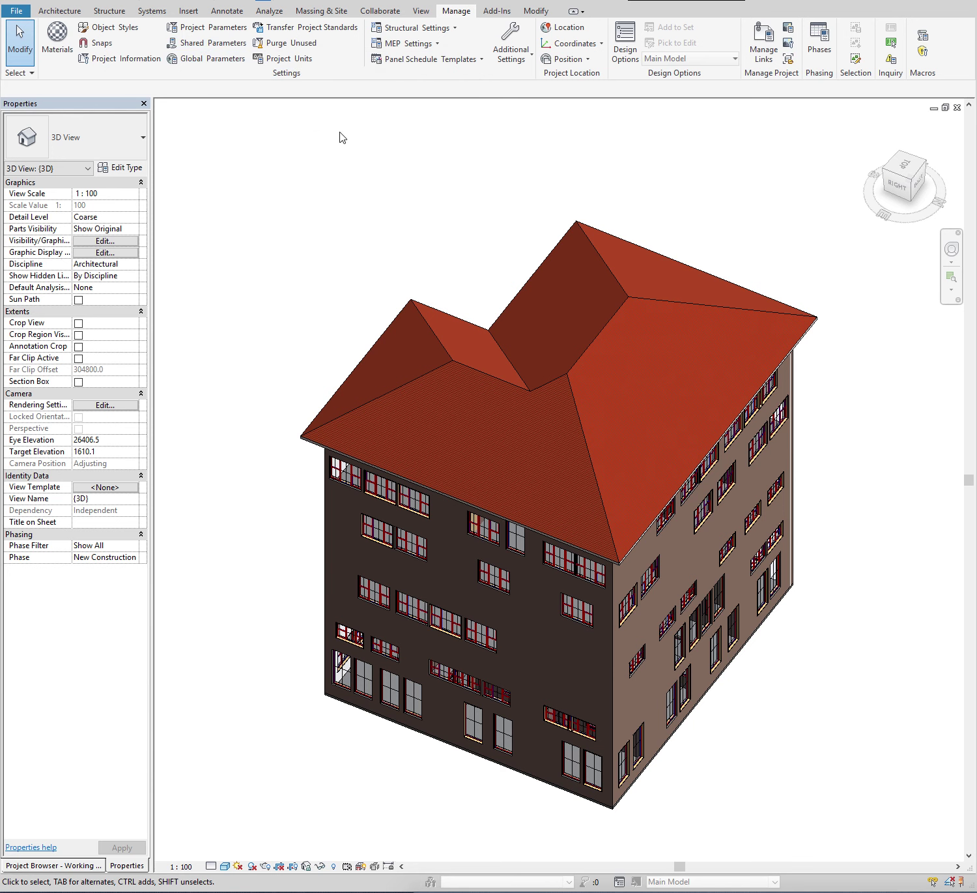
{"action": "left_click", "coordinate": [130, 62]}
{"action": "left_click_drag", "start_coordinate": [203, 151], "coordinate": [564, 286]}
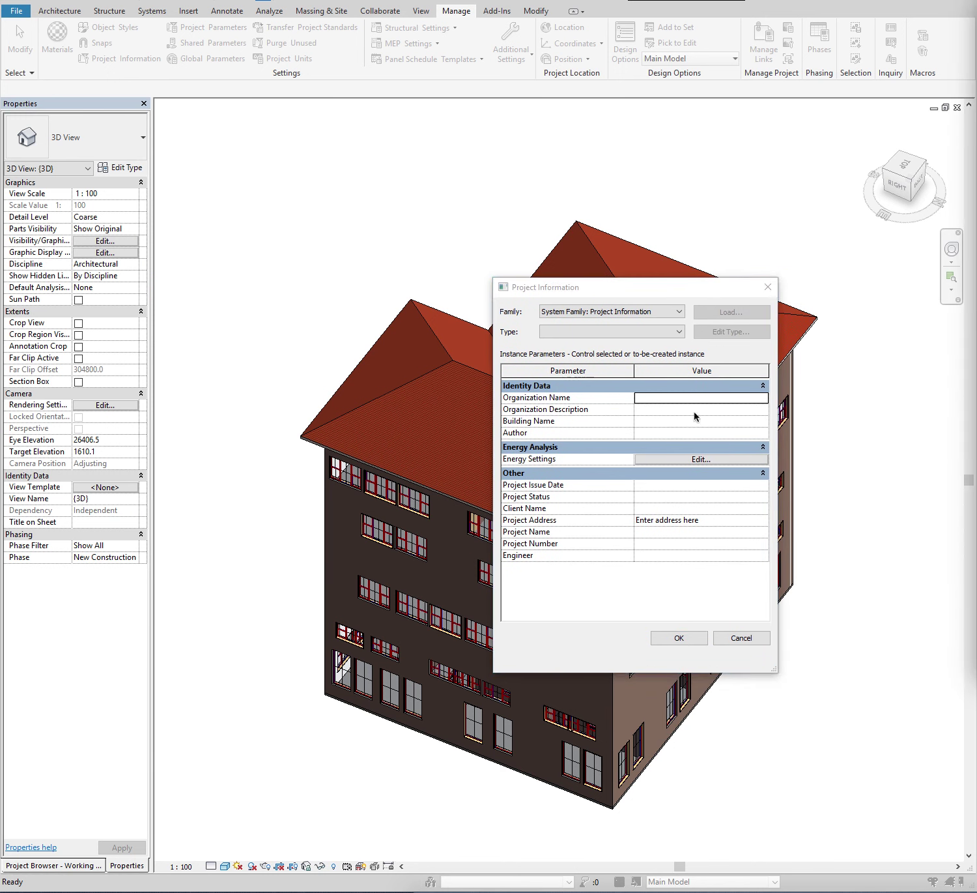
- Enter Swinburne University, Faculty of Civil Engineering, building CVE200002 and author A.B
{"action": "left_click", "coordinate": [676, 402]}
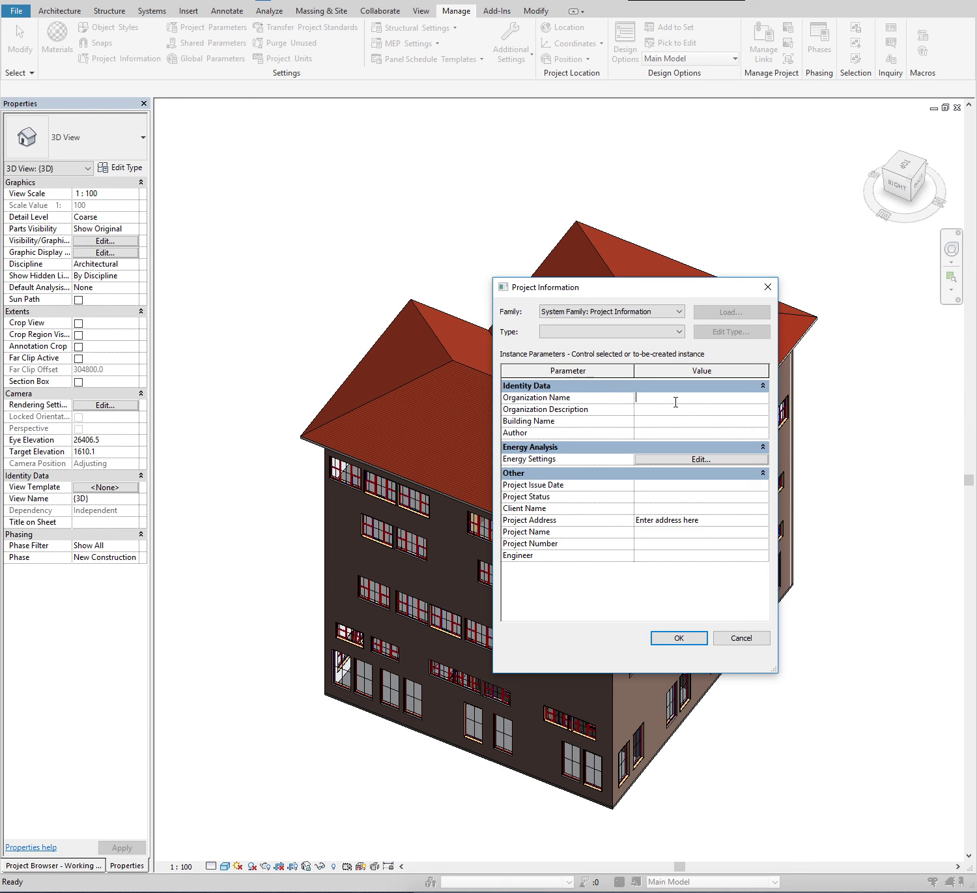
{"action": "type", "text": "Swin"}
{"action": "type", "text": "burne University"}
{"action": "left_click", "coordinate": [677, 407]}
{"action": "type", "text": "Facul"}
{"action": "type", "text": "ty if"}
{"action": "key", "text": "BackSpace"}
{"action": "key", "text": "BackSpace"}
{"action": "type", "text": "of C"}
{"action": "type", "text": "ivil Engineering"}
{"action": "key", "text": "Tab"}
{"action": "type", "text": "CVE"}
{"action": "type", "text": "200002"}
{"action": "key", "text": "Tab"}
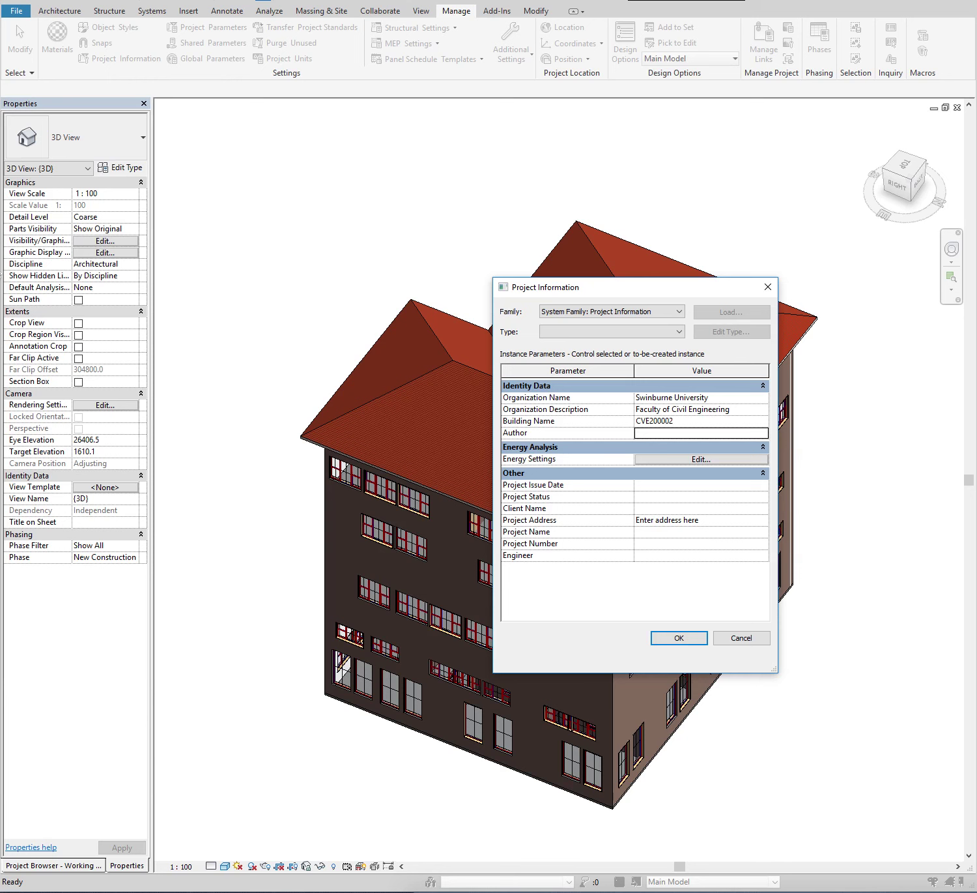
{"action": "type", "text": "A."}
{"action": "type", "text": "B"}
{"action": "key", "text": "Tab"}
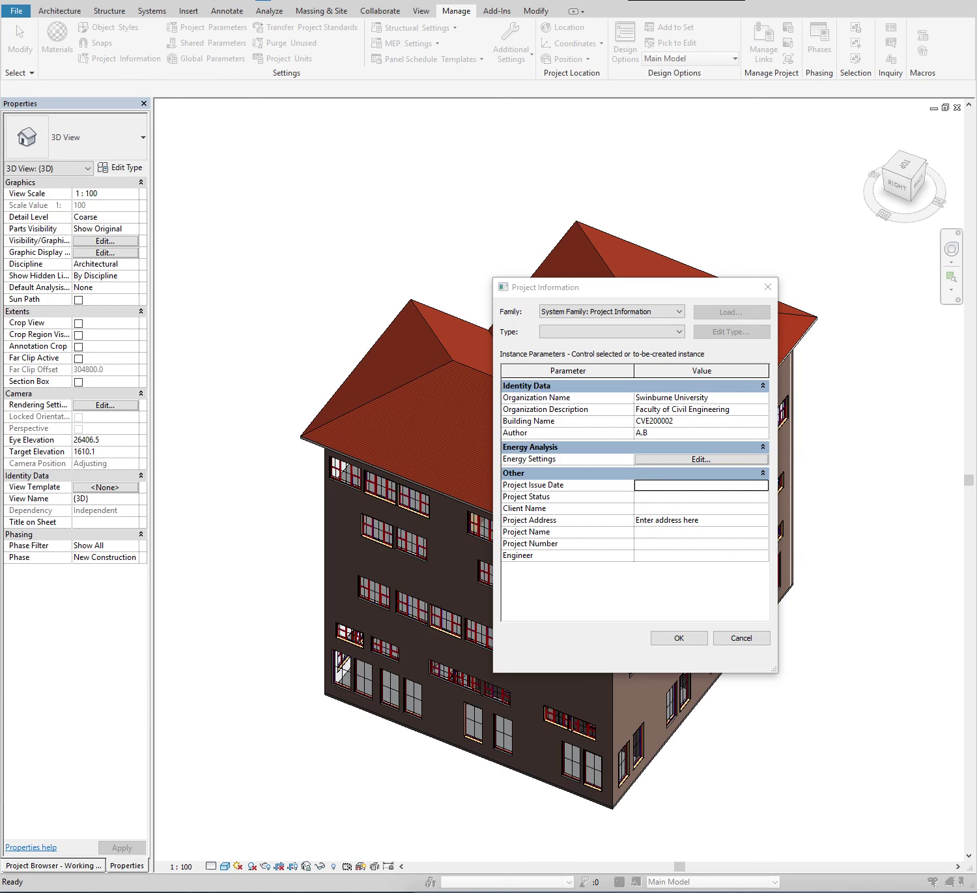
- Enter issue date 06.03.18, client BUILDER1, MY PROJECT, number 1234-4567, engineer C.D, and confirm
{"action": "left_click", "coordinate": [676, 488]}
{"action": "type", "text": "06"}
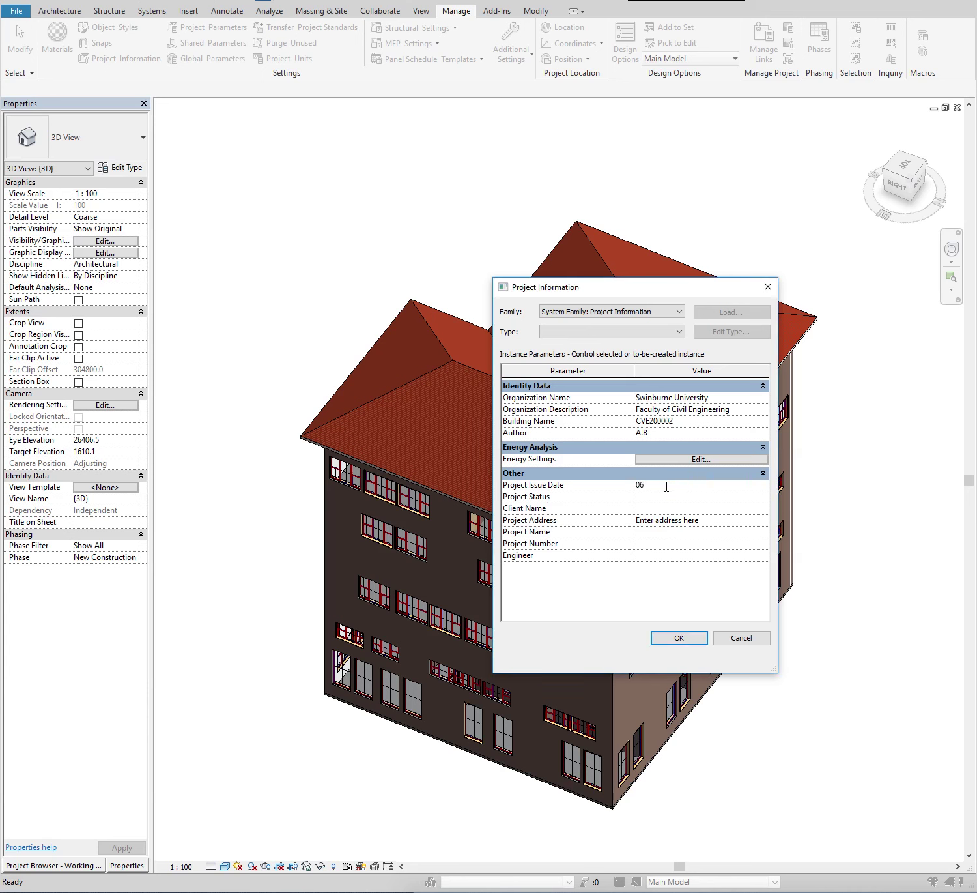
{"action": "type", "text": ".0"}
{"action": "type", "text": "3.18"}
{"action": "key", "text": "Tab"}
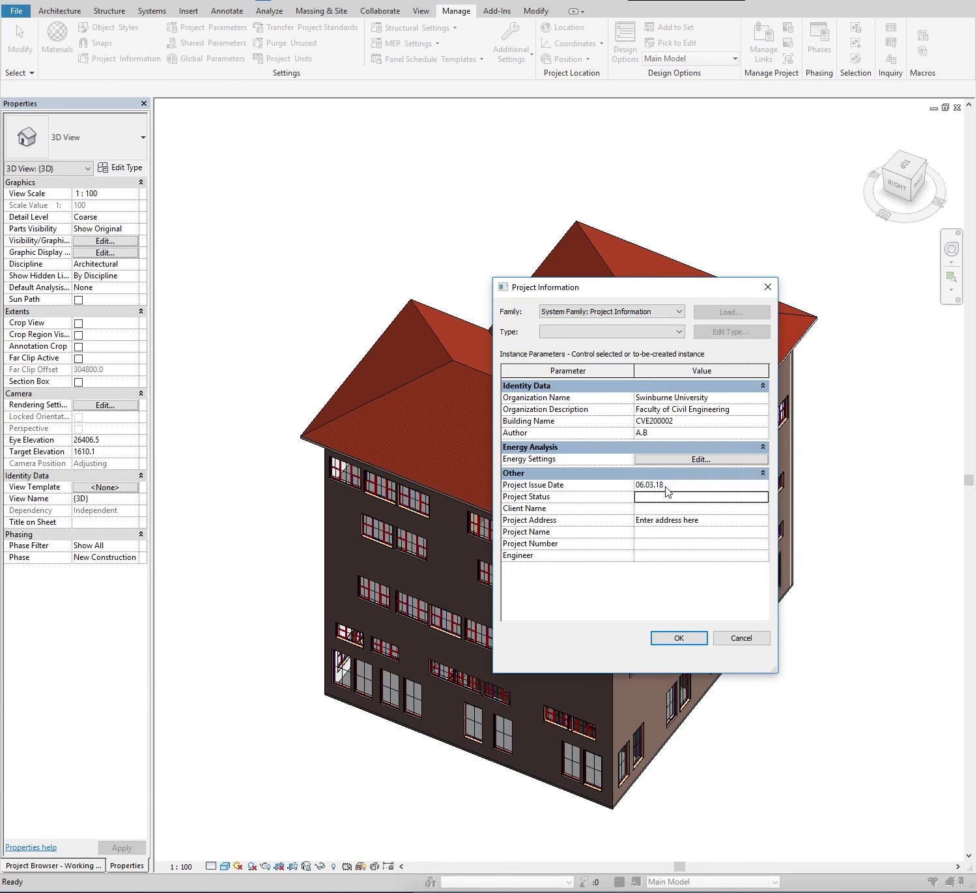
{"action": "key", "text": "Tab"}
{"action": "type", "text": "BUILDER1"}
{"action": "key", "text": "Tab"}
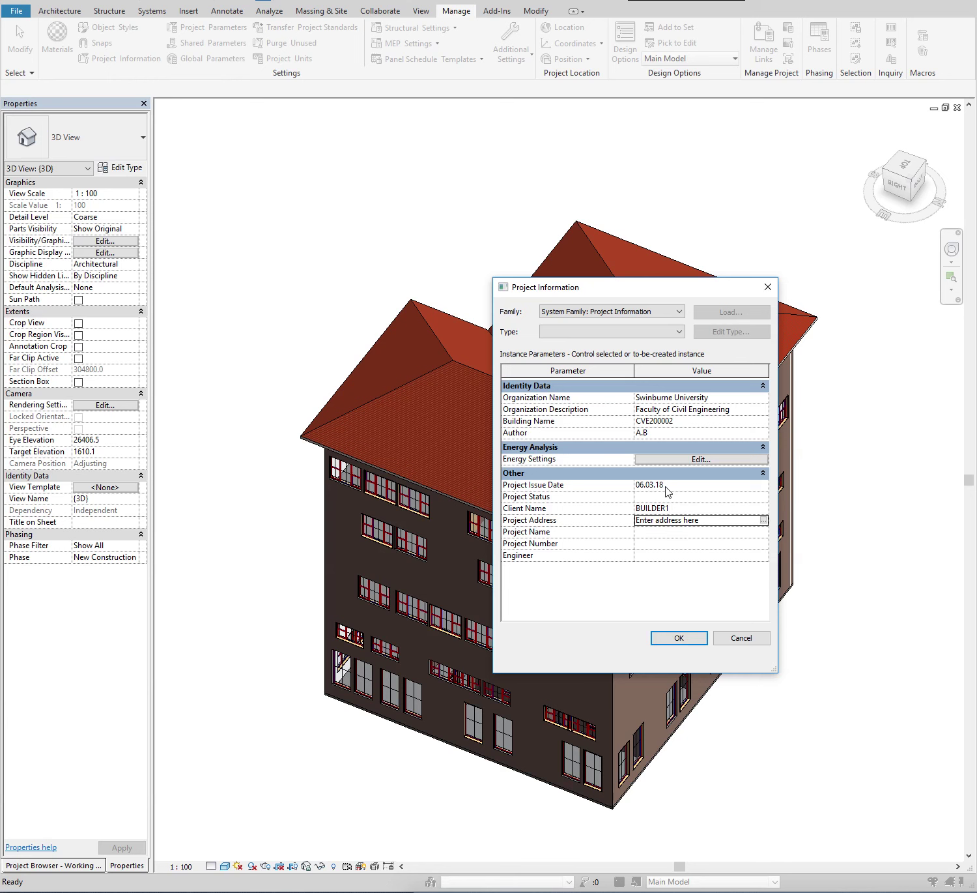
{"action": "key", "text": "Tab"}
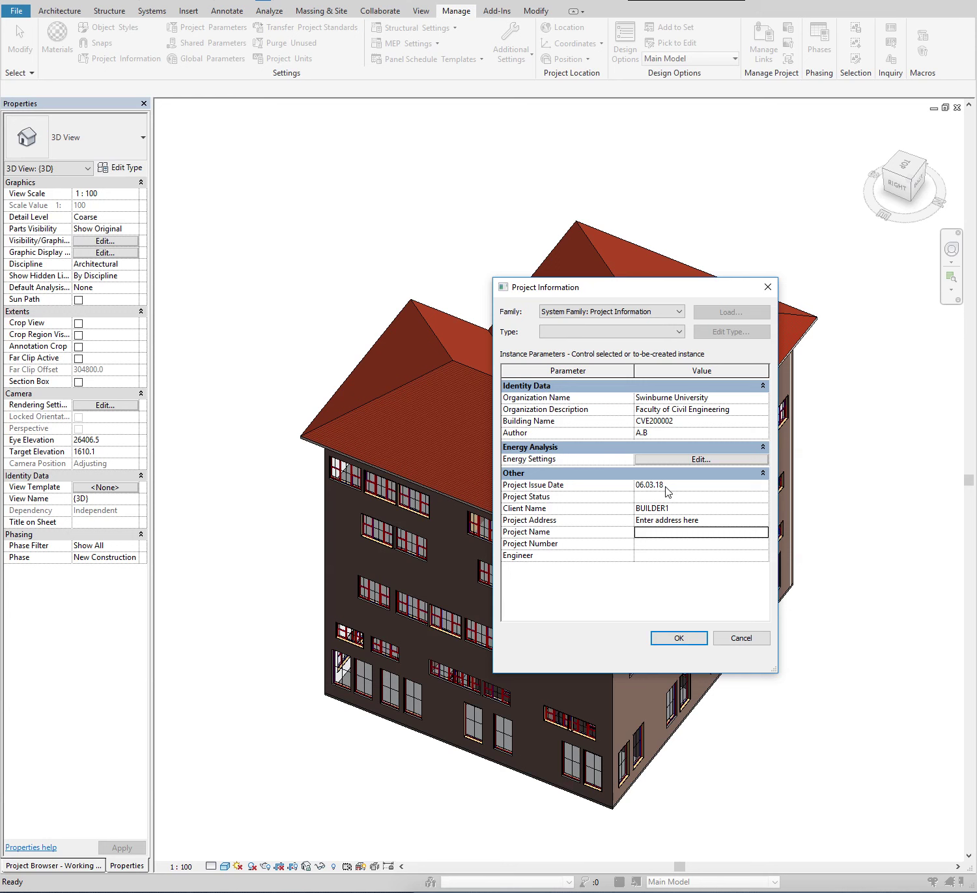
{"action": "type", "text": "MY PA"}
{"action": "type", "text": "ROJECT"}
{"action": "key", "text": "Tab"}
{"action": "type", "text": "1234-"}
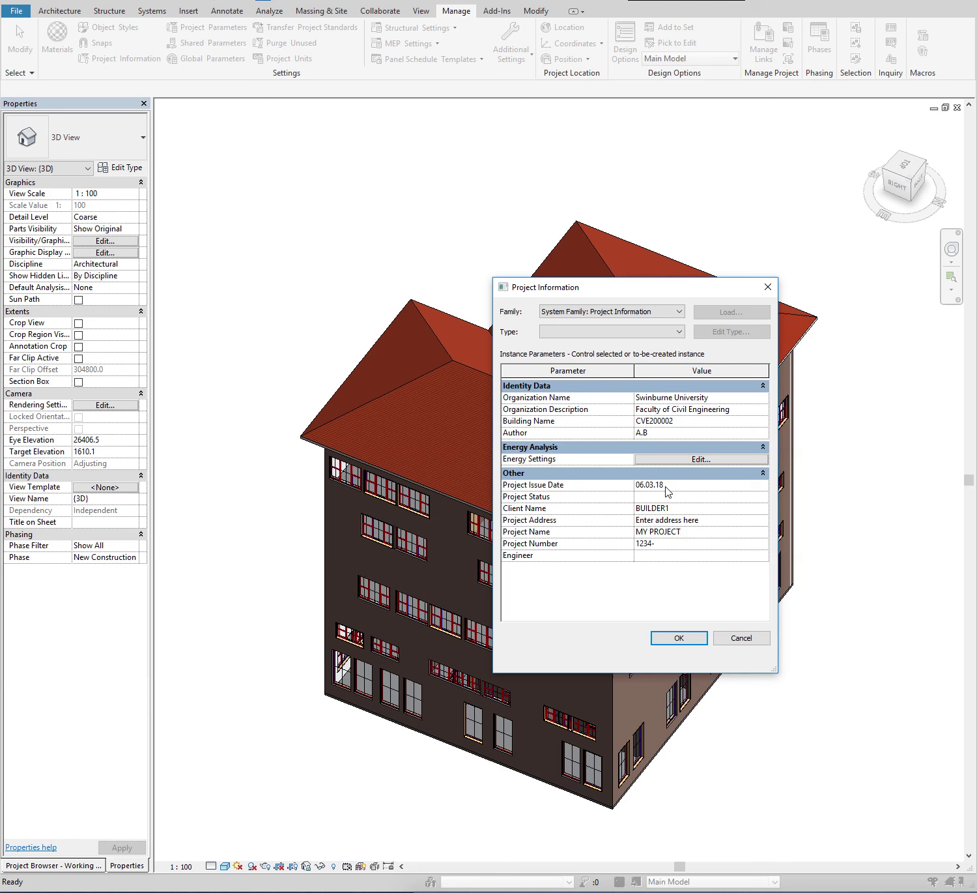
{"action": "type", "text": "4567"}
{"action": "key", "text": "Tab"}
{"action": "type", "text": "C.D"}
{"action": "left_click", "coordinate": [666, 642]}
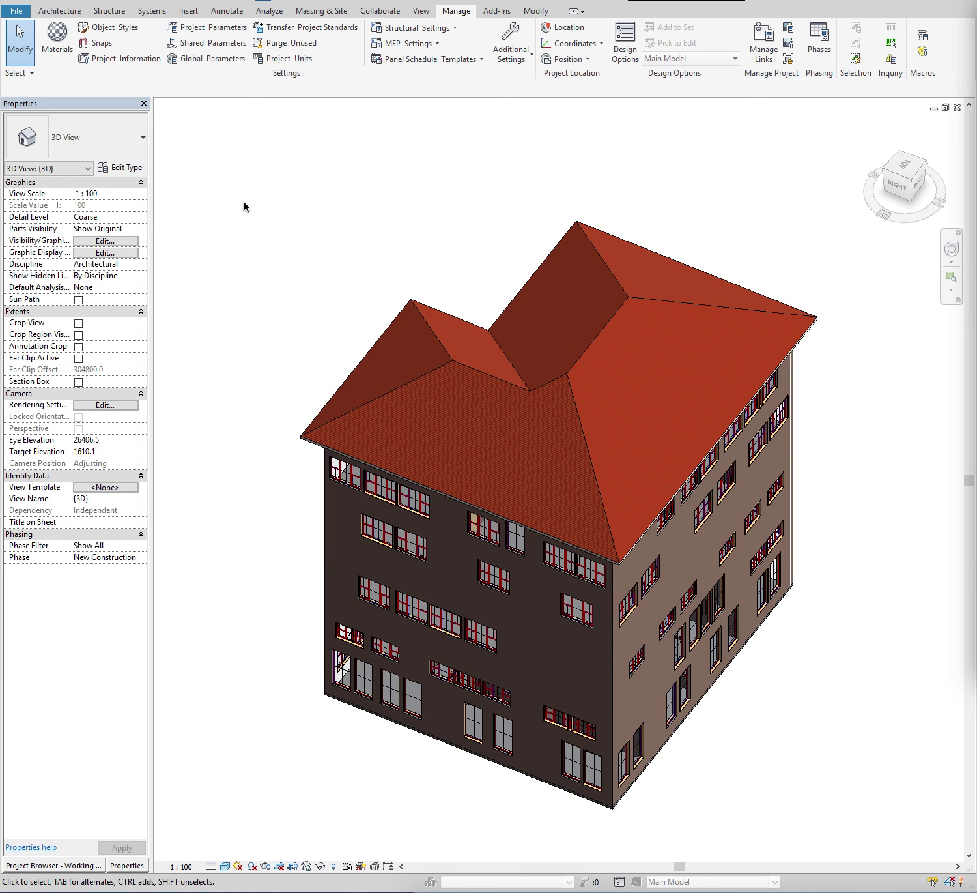
- Start a new title block family from Family Templates > English > Titleblocks > A3 metric.rft
{"action": "left_click", "coordinate": [15, 14]}
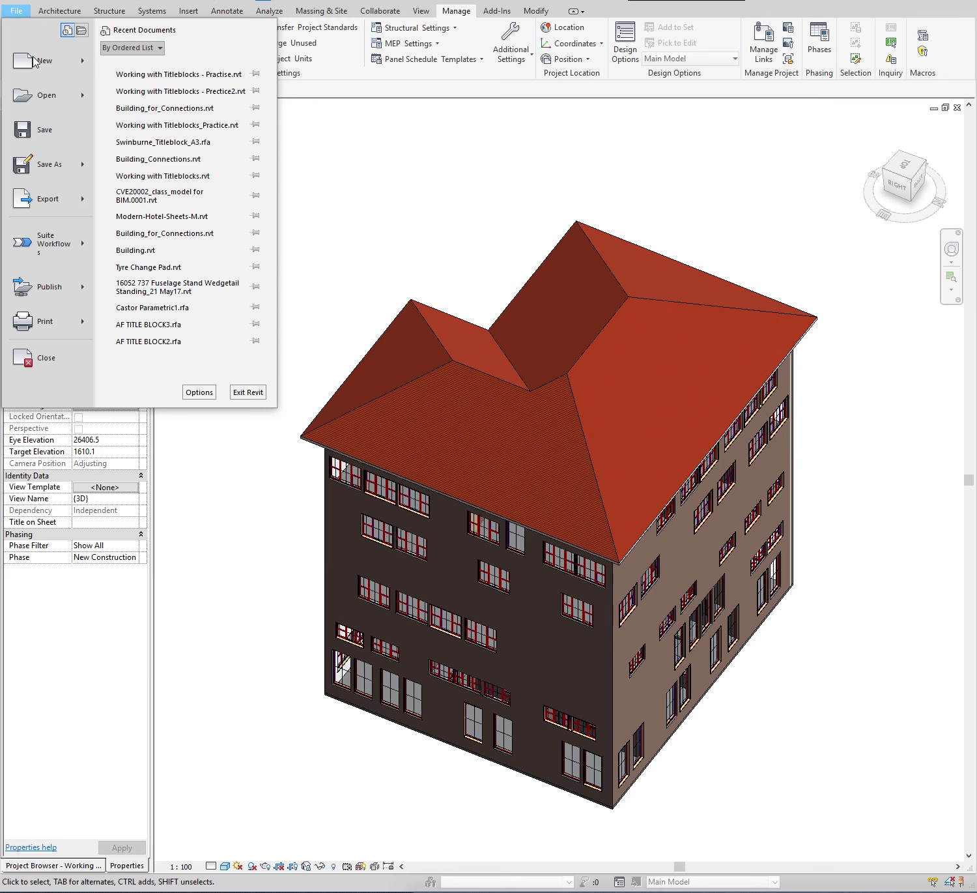
{"action": "mouse_move", "coordinate": [42, 60]}
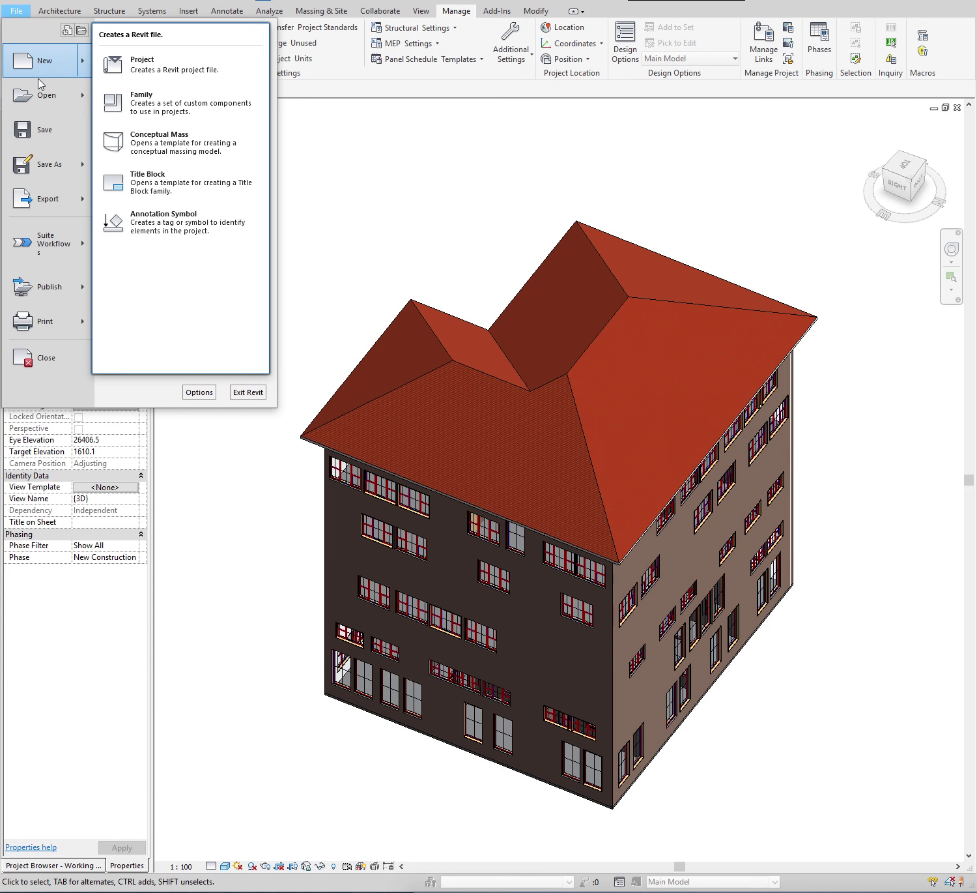
{"action": "left_click", "coordinate": [149, 175]}
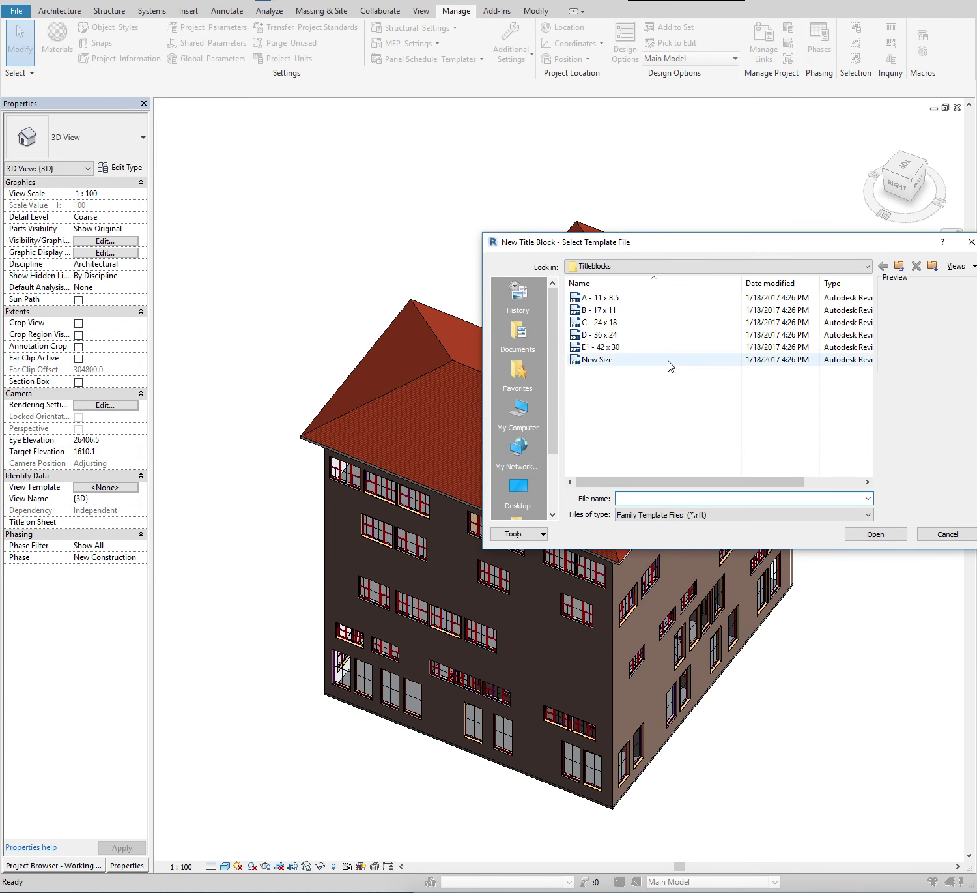
{"action": "left_click_drag", "start_coordinate": [632, 243], "coordinate": [531, 230]}
{"action": "left_click", "coordinate": [533, 255]}
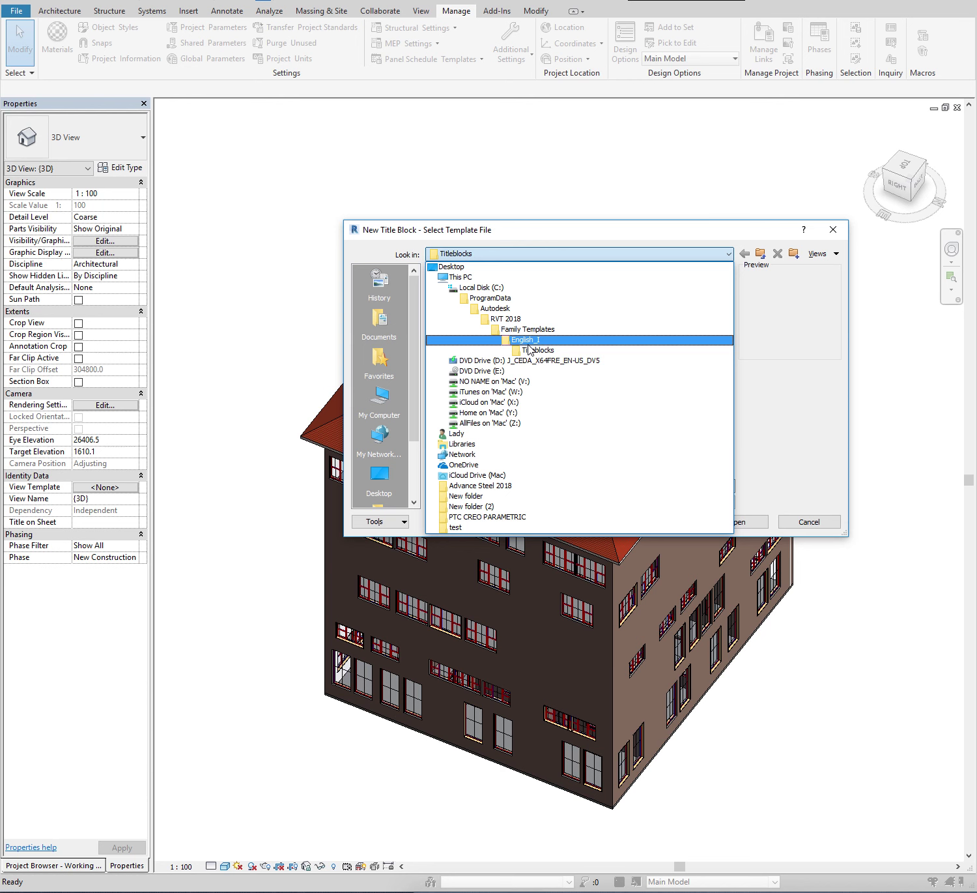
{"action": "left_click", "coordinate": [528, 329]}
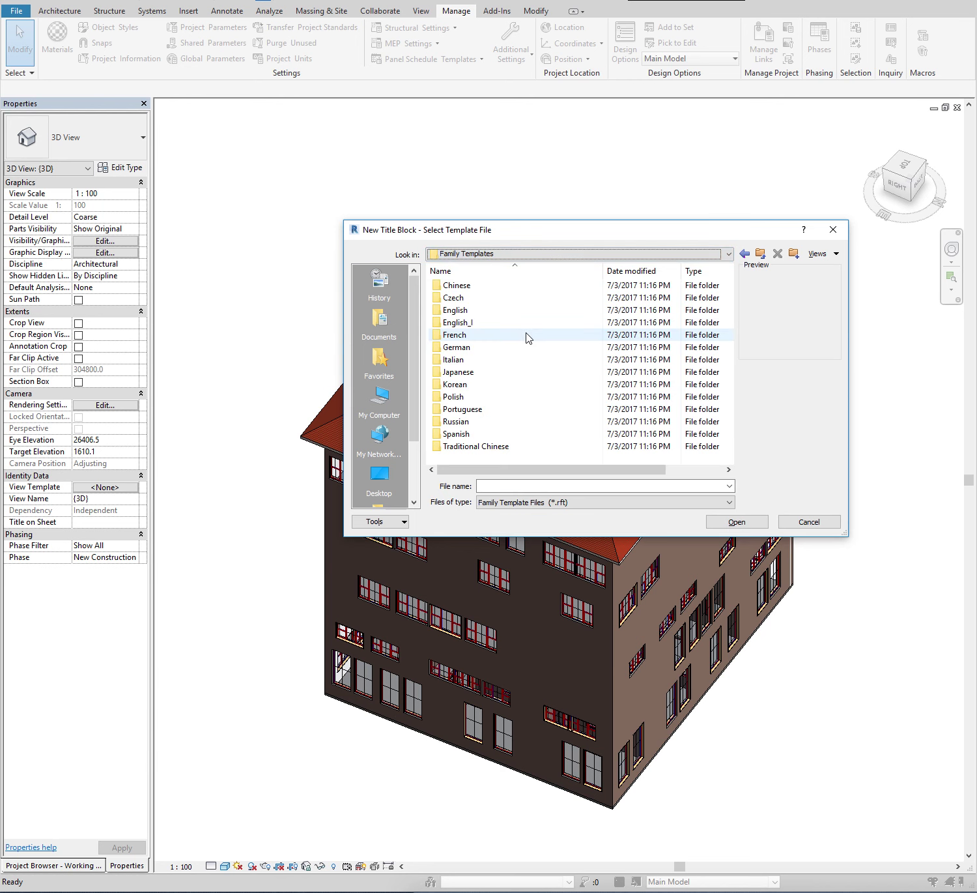
{"action": "left_click", "coordinate": [446, 314]}
{"action": "double_click", "coordinate": [443, 313]}
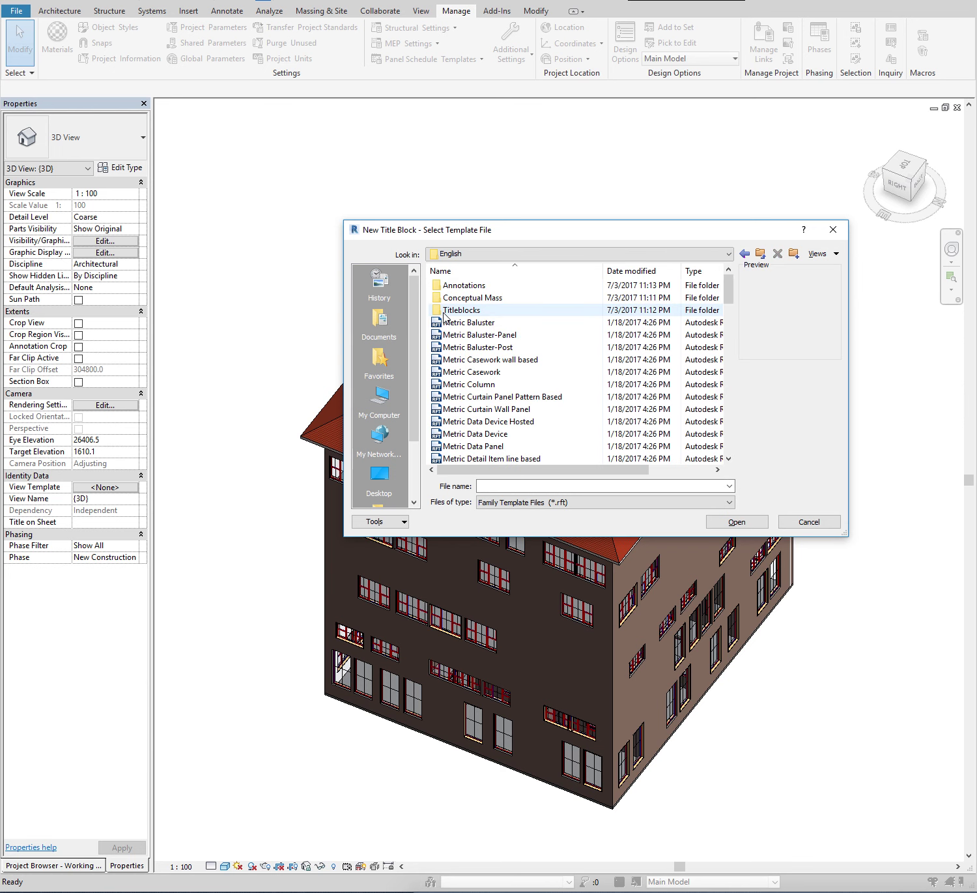
{"action": "double_click", "coordinate": [445, 311]}
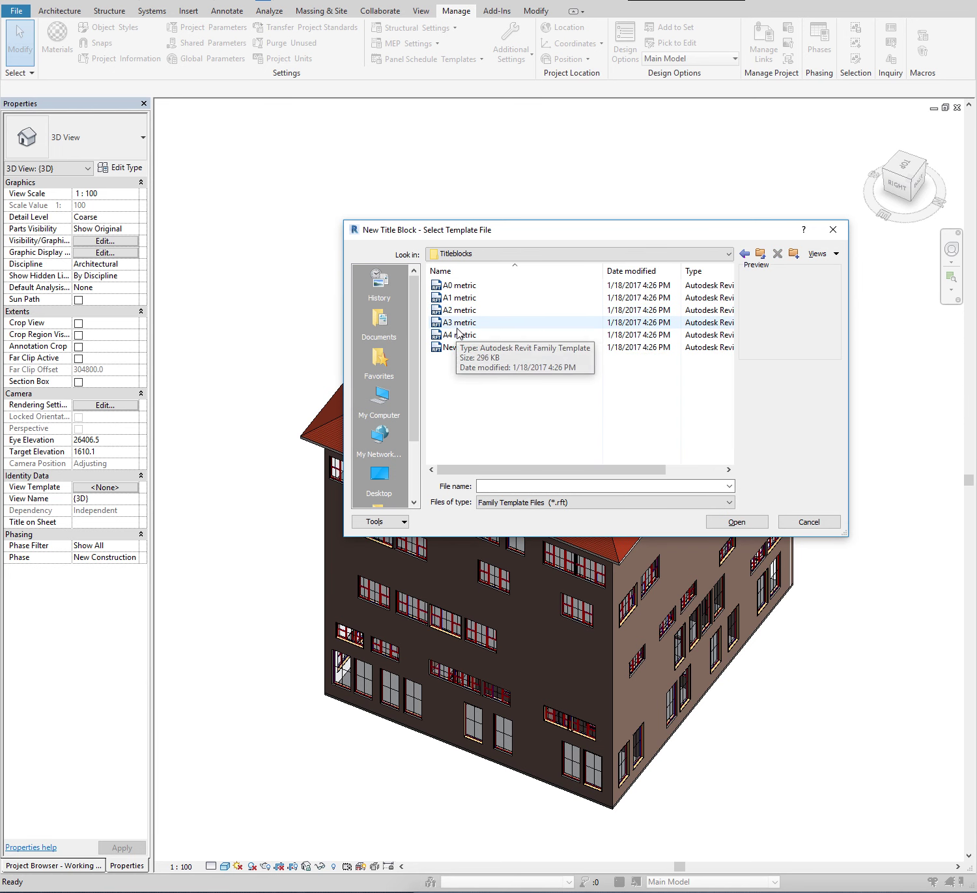
{"action": "left_click", "coordinate": [447, 322]}
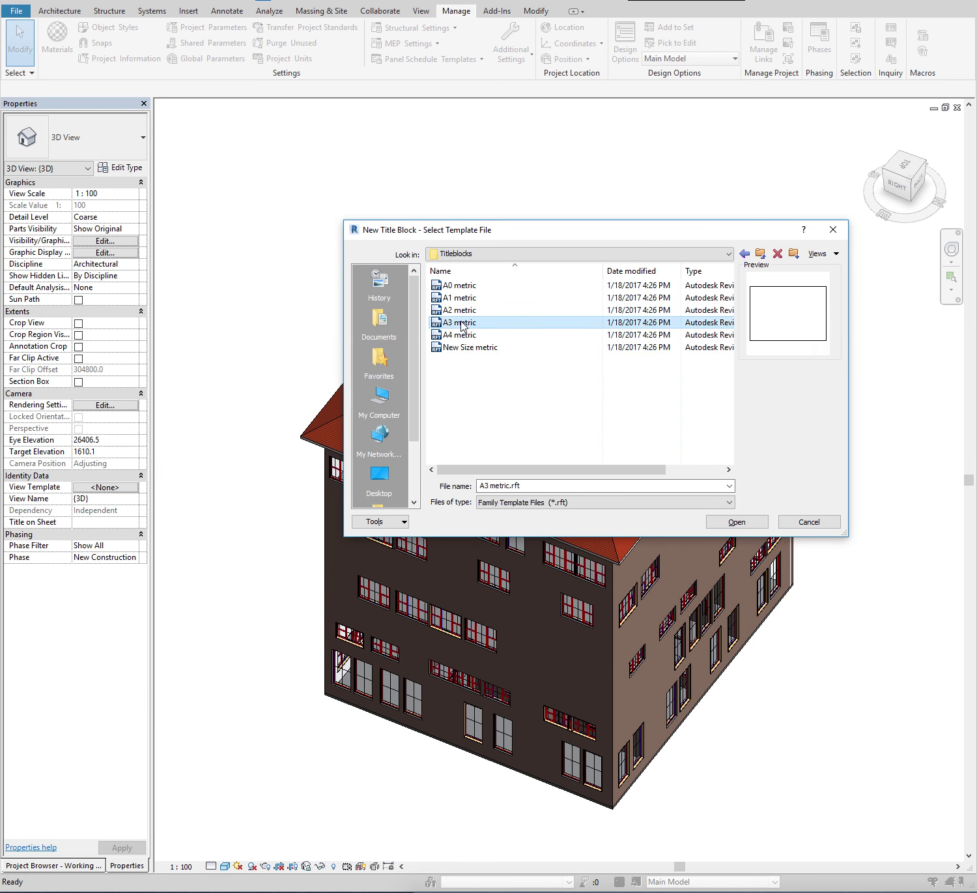
- Create the A3 metric title block family and start drawing detail lines
{"action": "left_click", "coordinate": [738, 522]}
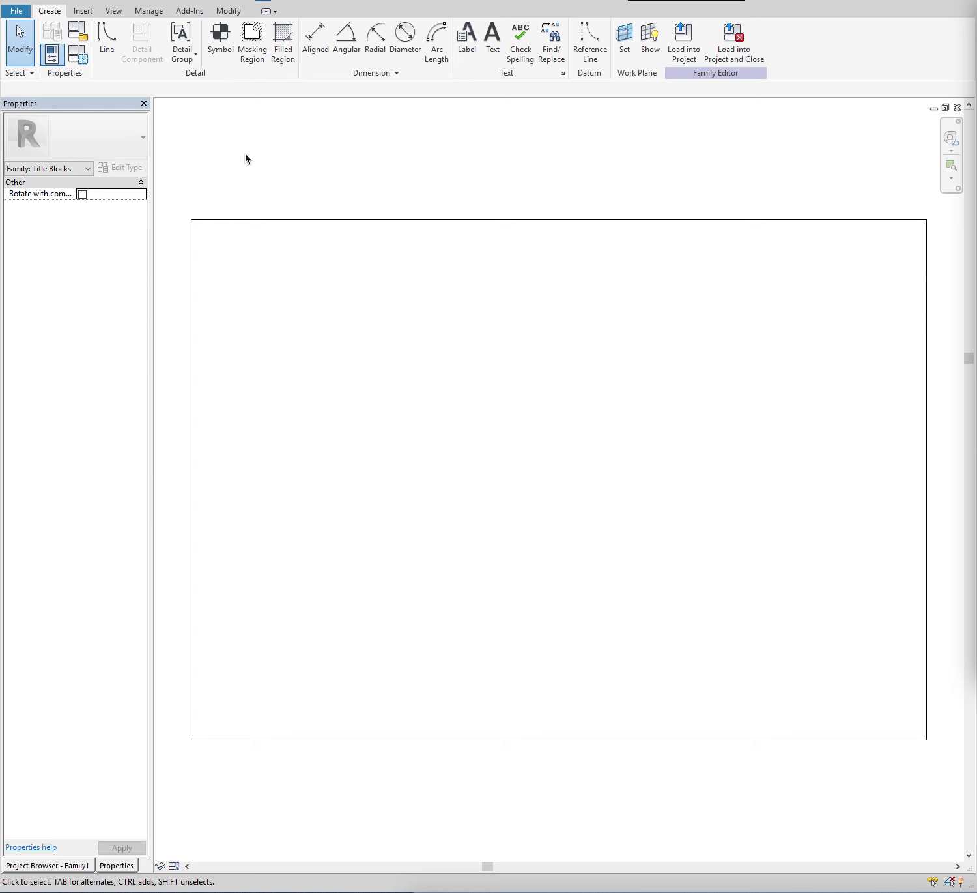
{"action": "left_click", "coordinate": [111, 54]}
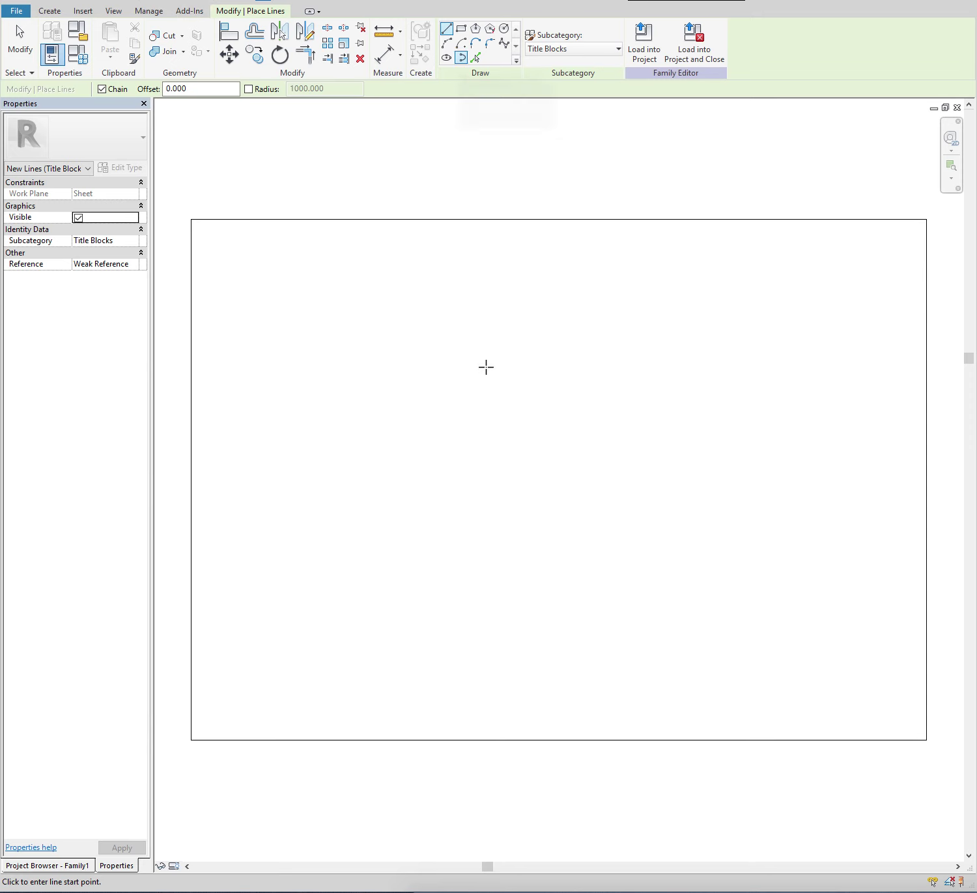
- Draw the inner border rectangle just inside the A3 sheet edge
{"action": "left_click", "coordinate": [461, 29]}
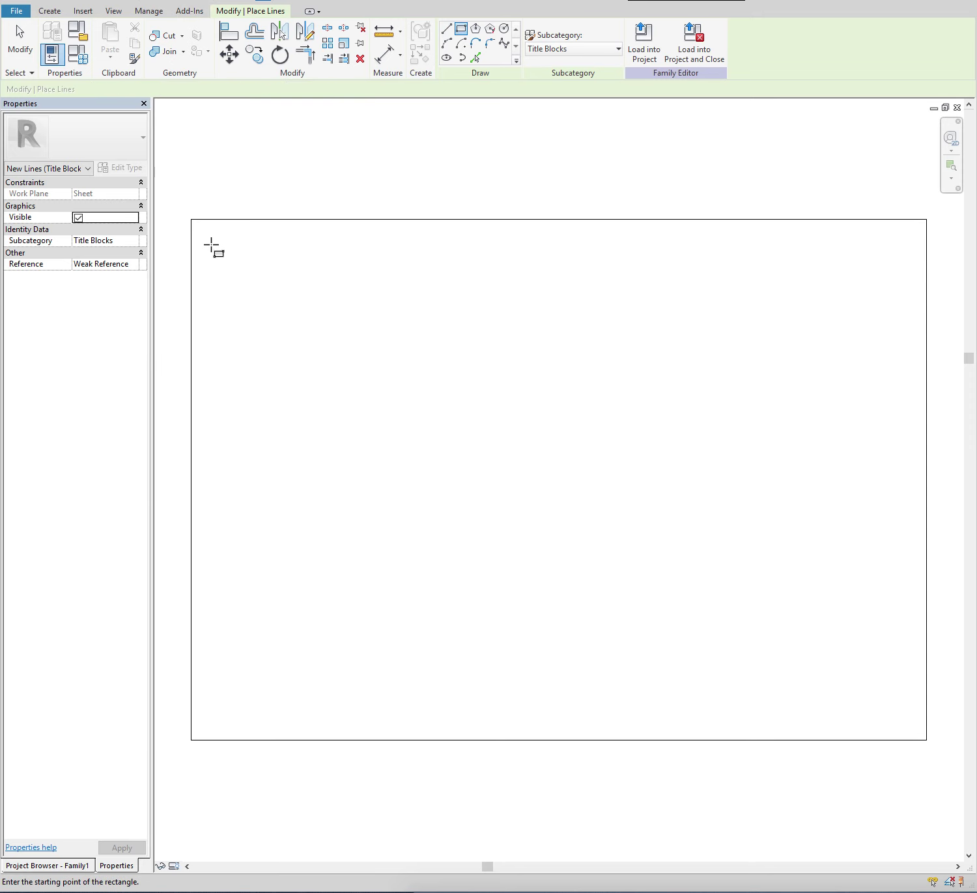
{"action": "left_click", "coordinate": [199, 228]}
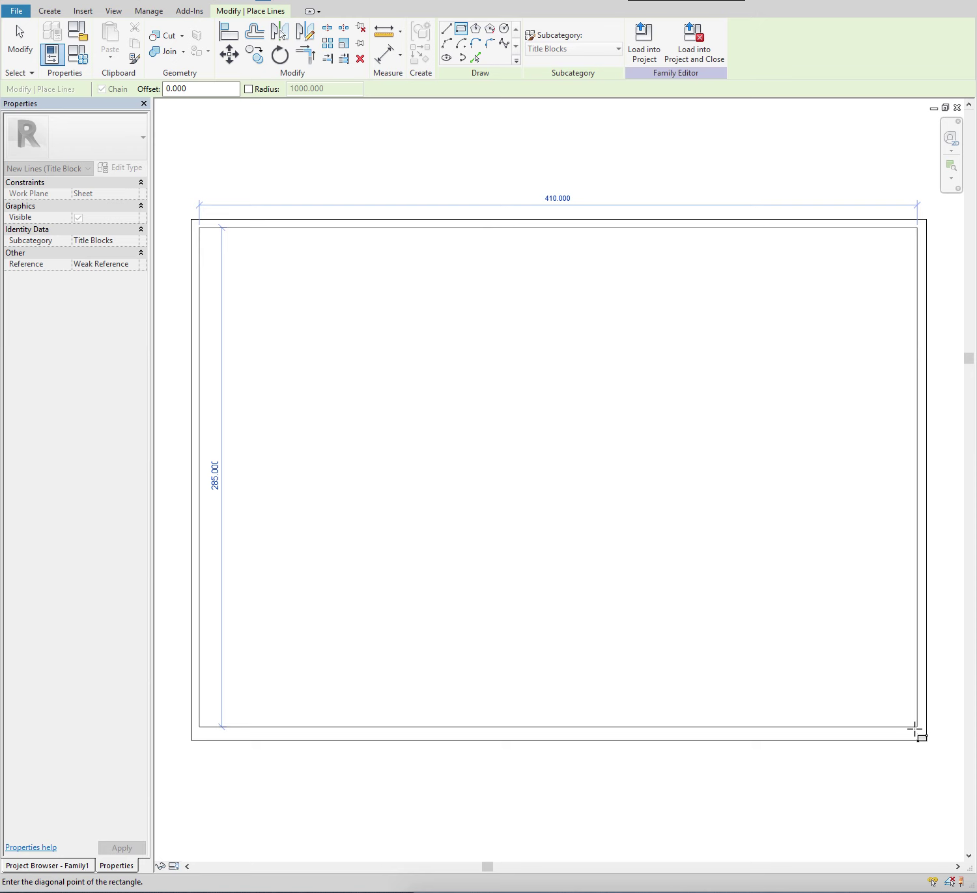
{"action": "left_click", "coordinate": [916, 731]}
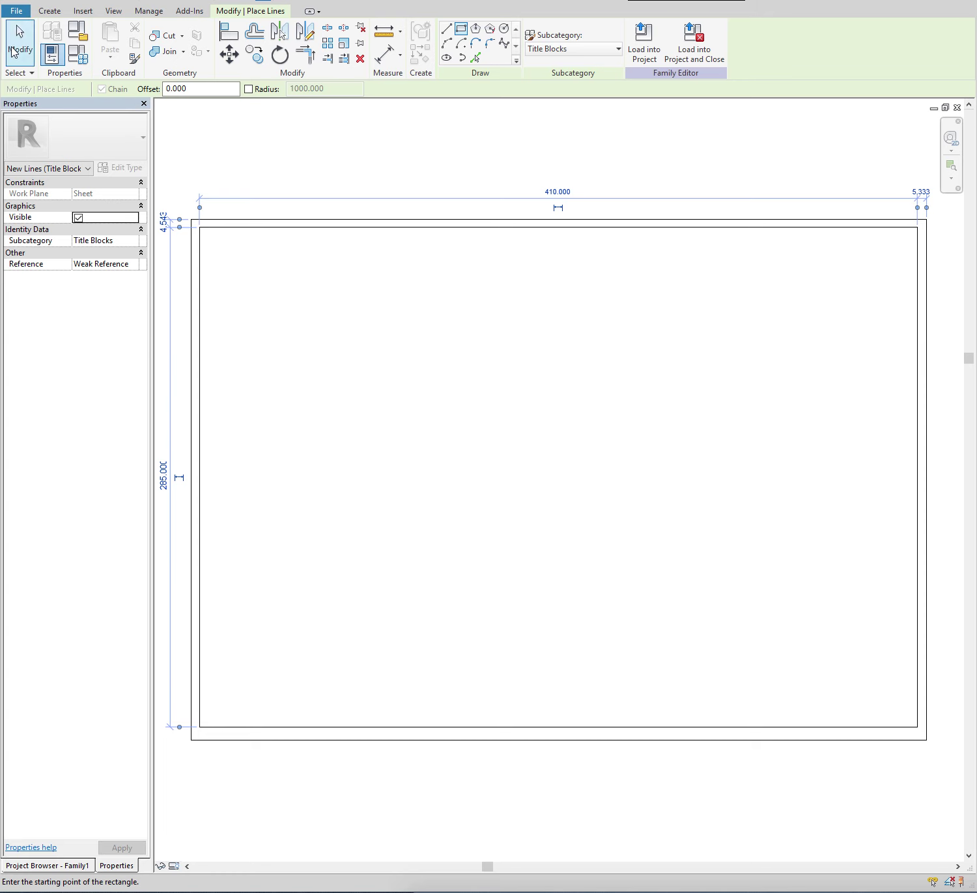
- Test moving the top border line to a 200 distance, then undo the move
{"action": "left_click", "coordinate": [20, 42]}
{"action": "left_click", "coordinate": [456, 227]}
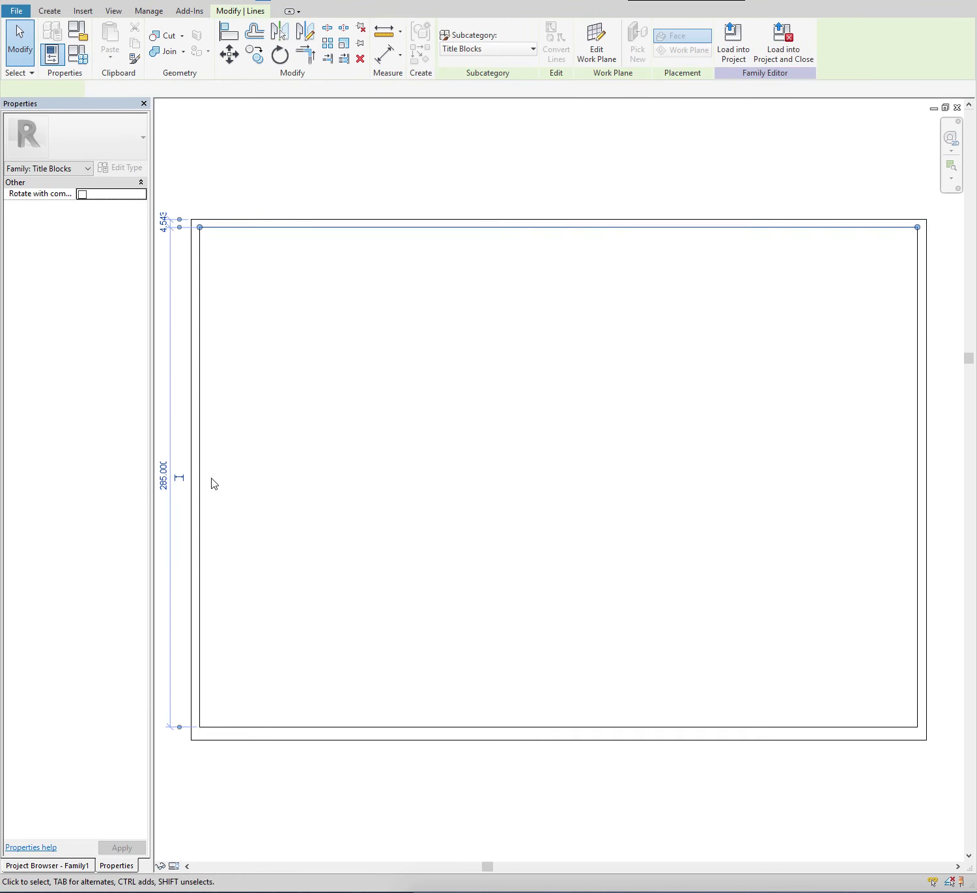
{"action": "left_click", "coordinate": [162, 474]}
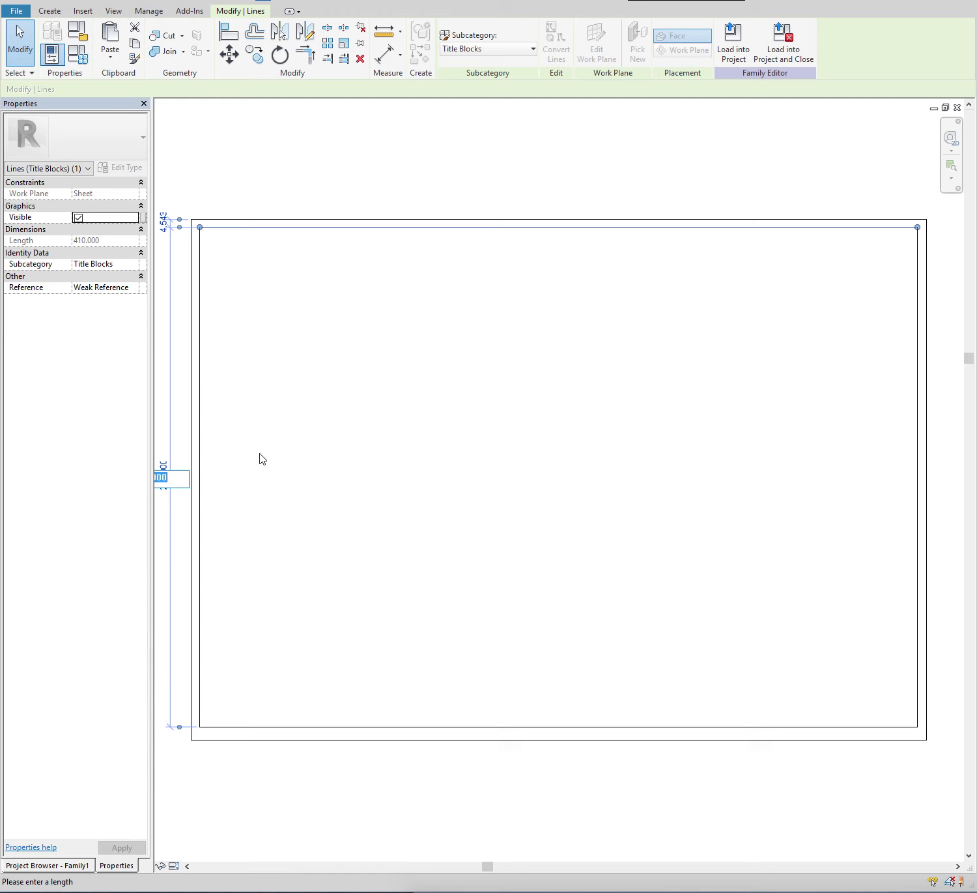
{"action": "scroll", "coordinate": [260, 459], "scroll_direction": "down", "scroll_amount": 1}
{"action": "scroll", "coordinate": [259, 458], "scroll_direction": "down", "scroll_amount": 1}
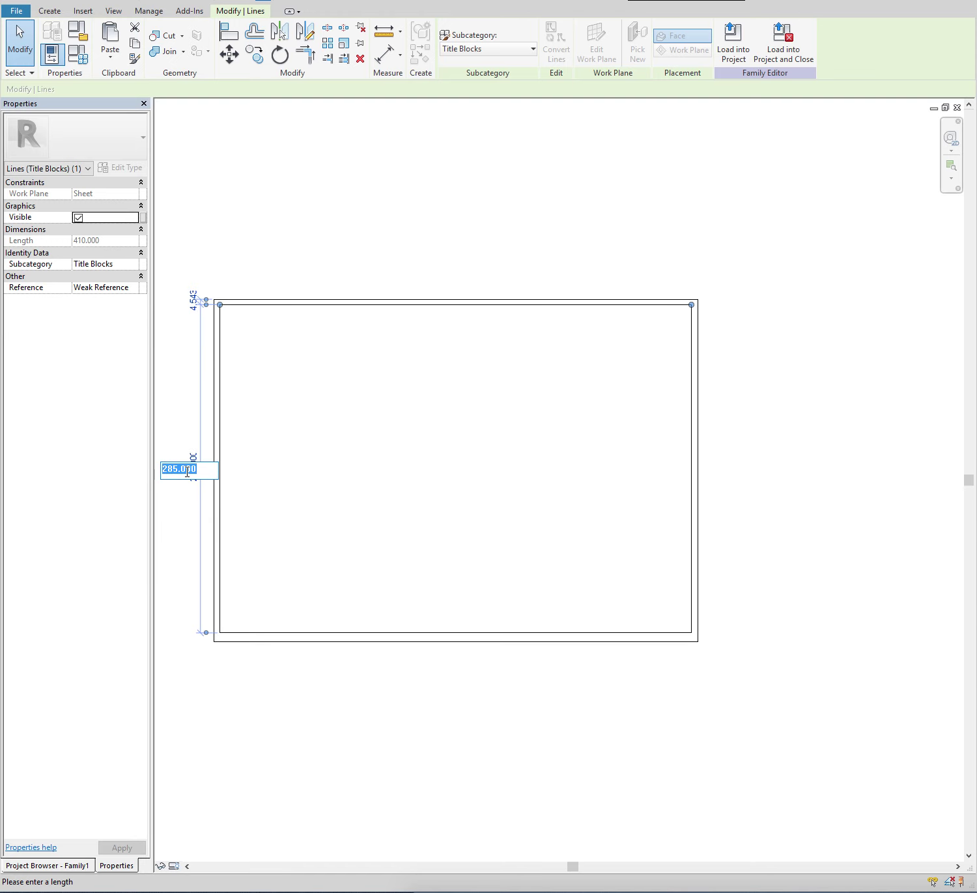
{"action": "type", "text": "200"}
{"action": "key", "text": "Return"}
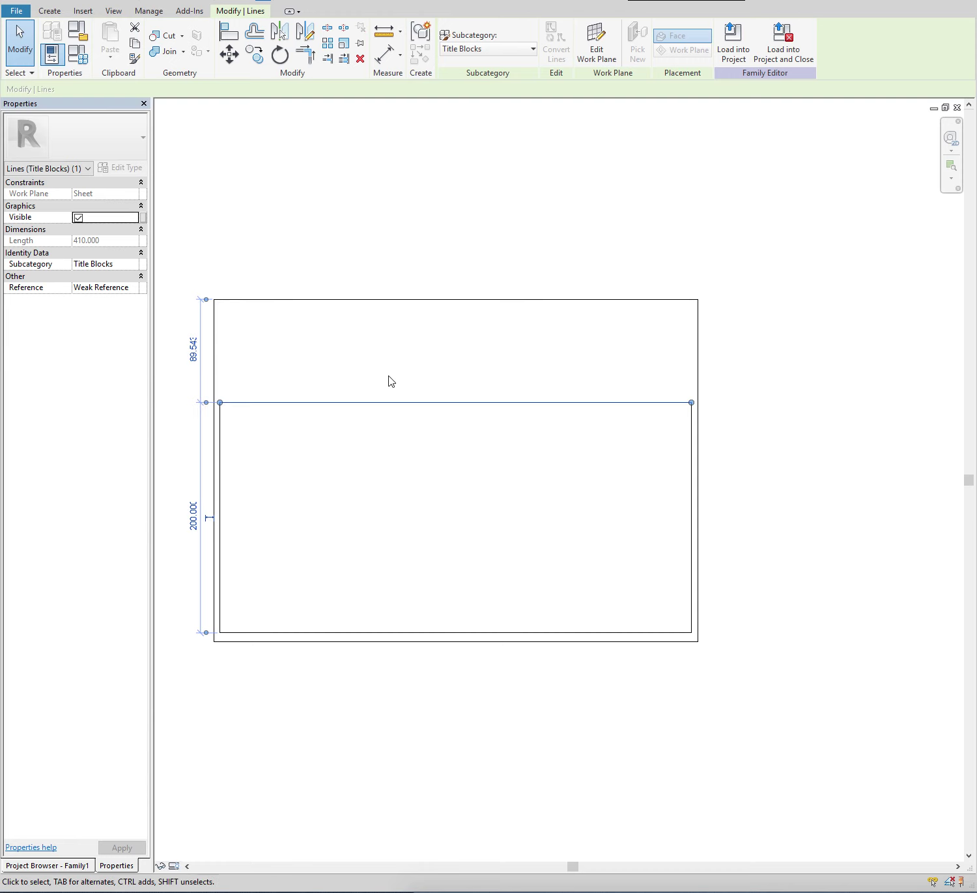
{"action": "left_click", "coordinate": [414, 221]}
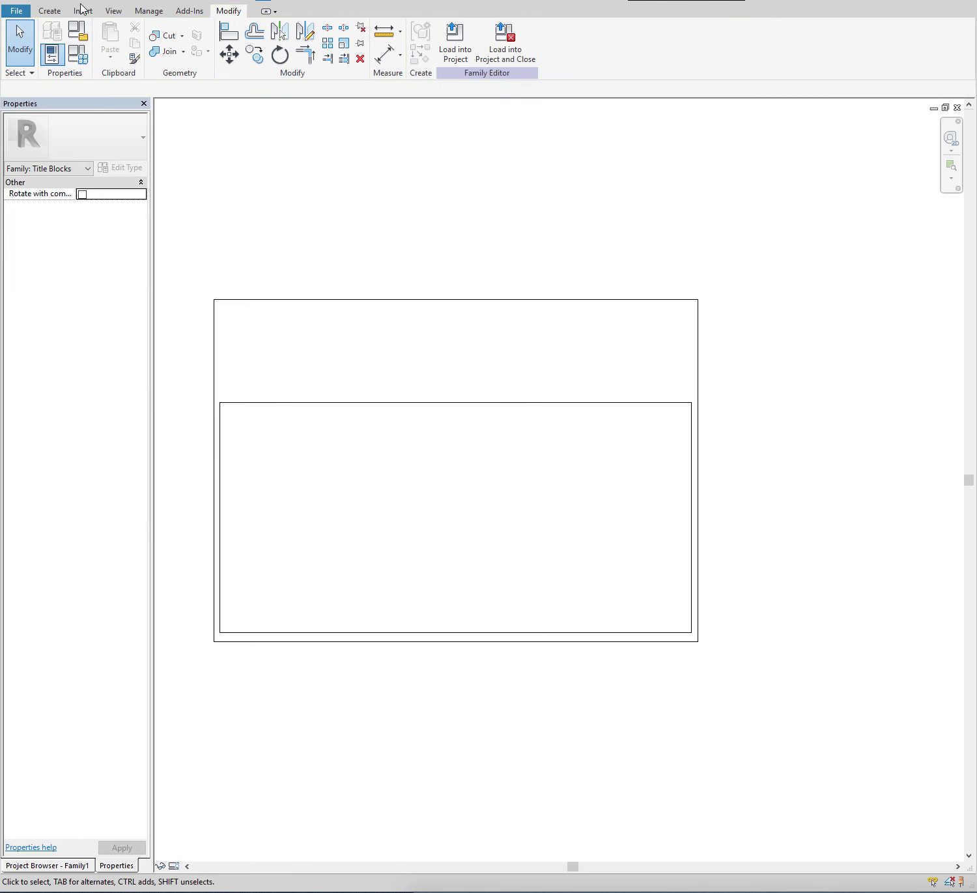
{"action": "key", "text": "ctrl+z"}
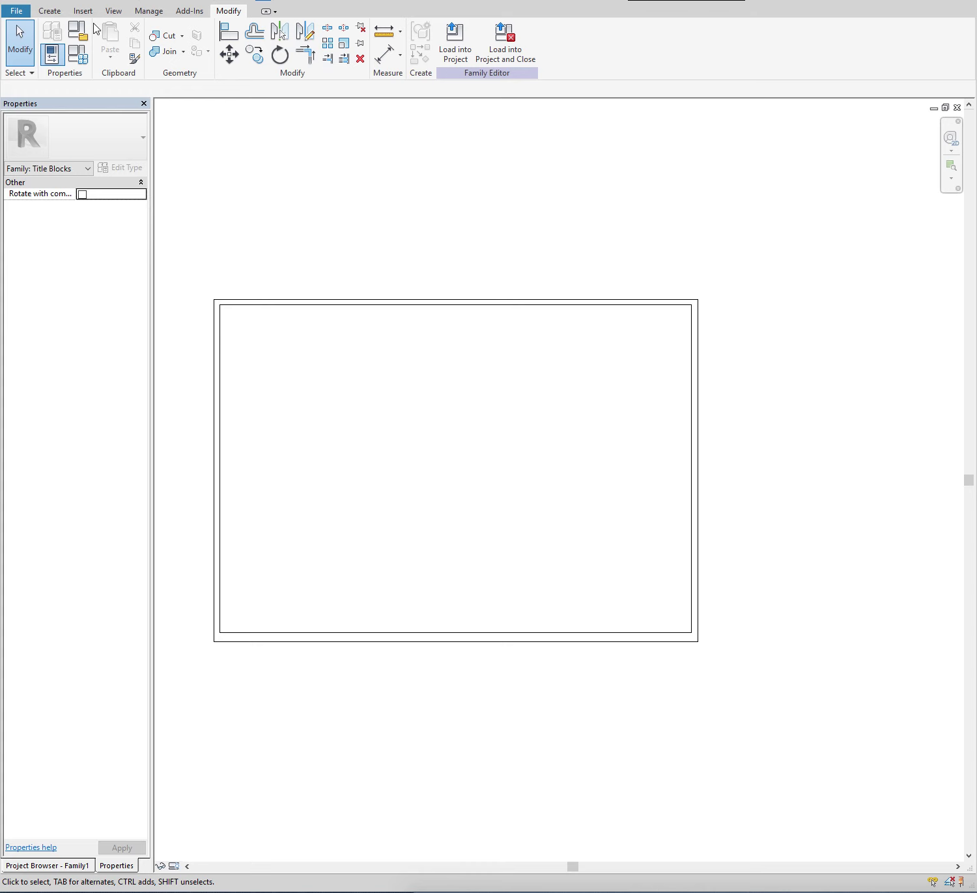
- Draw a horizontal divider line across the border from left to right
{"action": "left_click", "coordinate": [50, 11]}
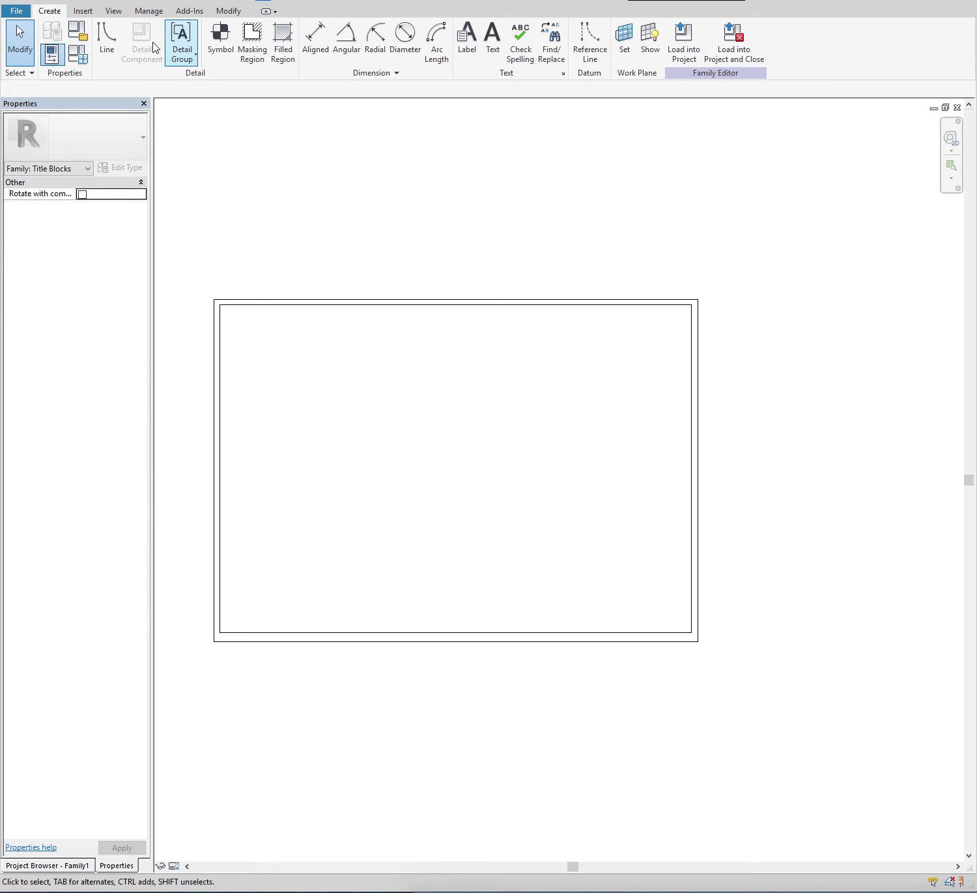
{"action": "left_click", "coordinate": [107, 42]}
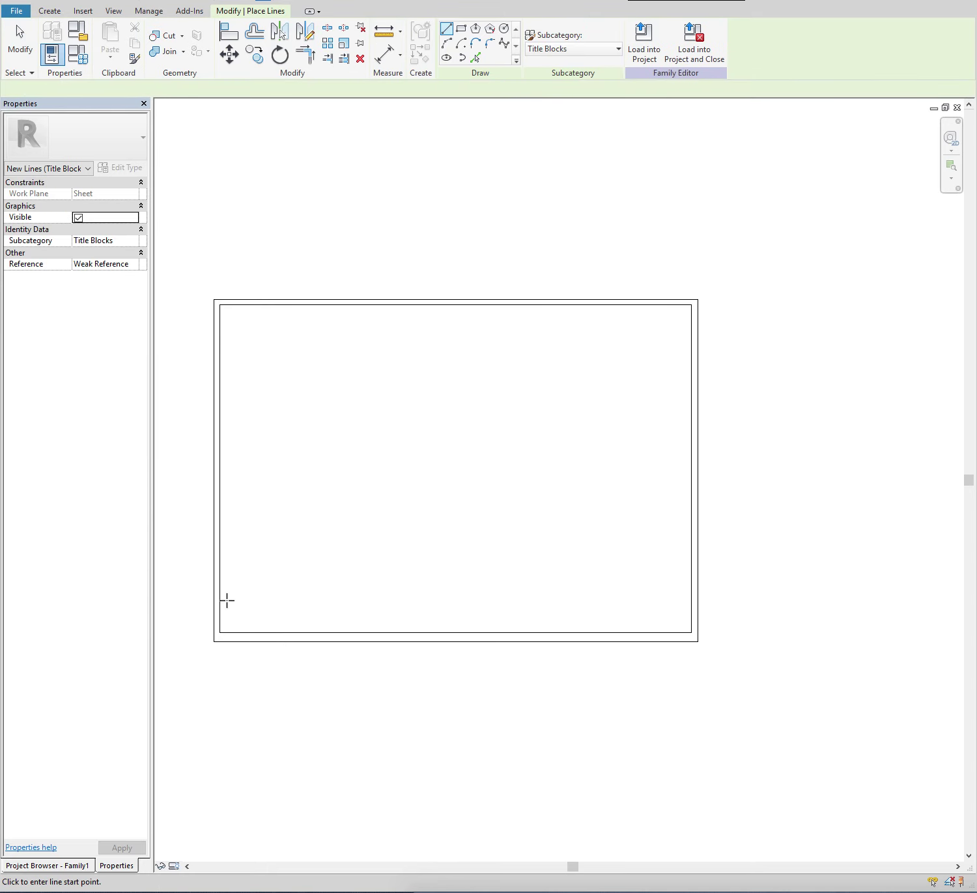
{"action": "left_click", "coordinate": [221, 565]}
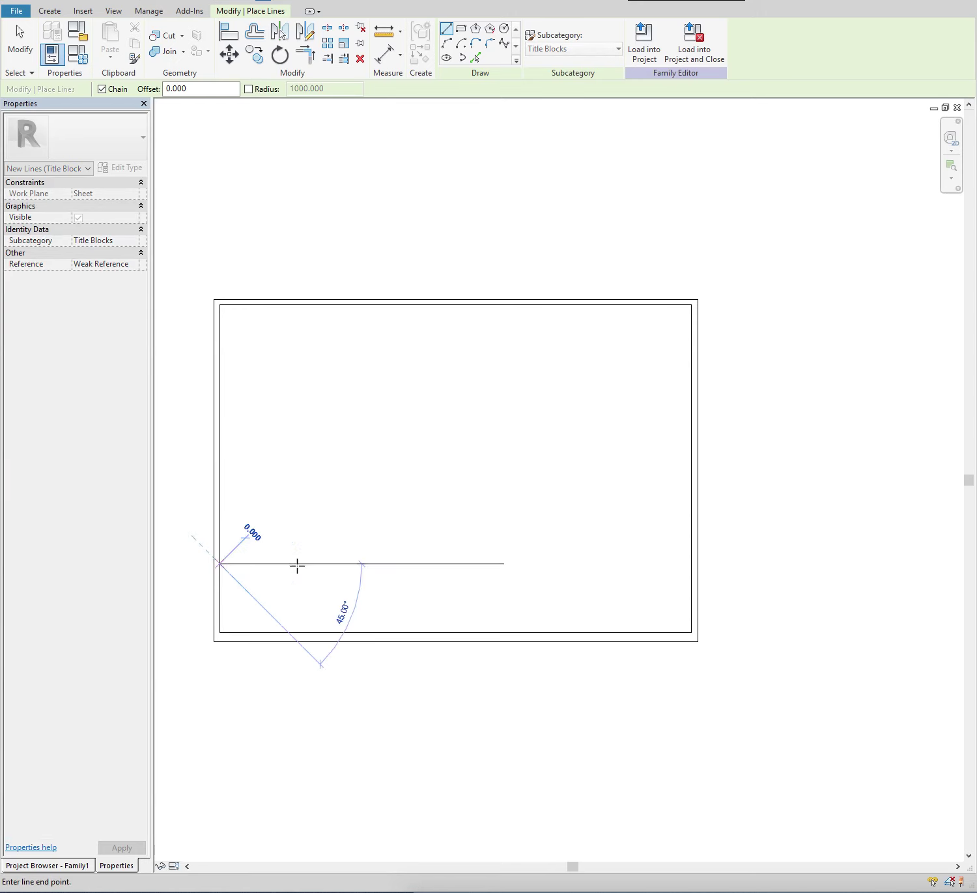
{"action": "left_click", "coordinate": [685, 563]}
{"action": "key", "text": "Escape"}
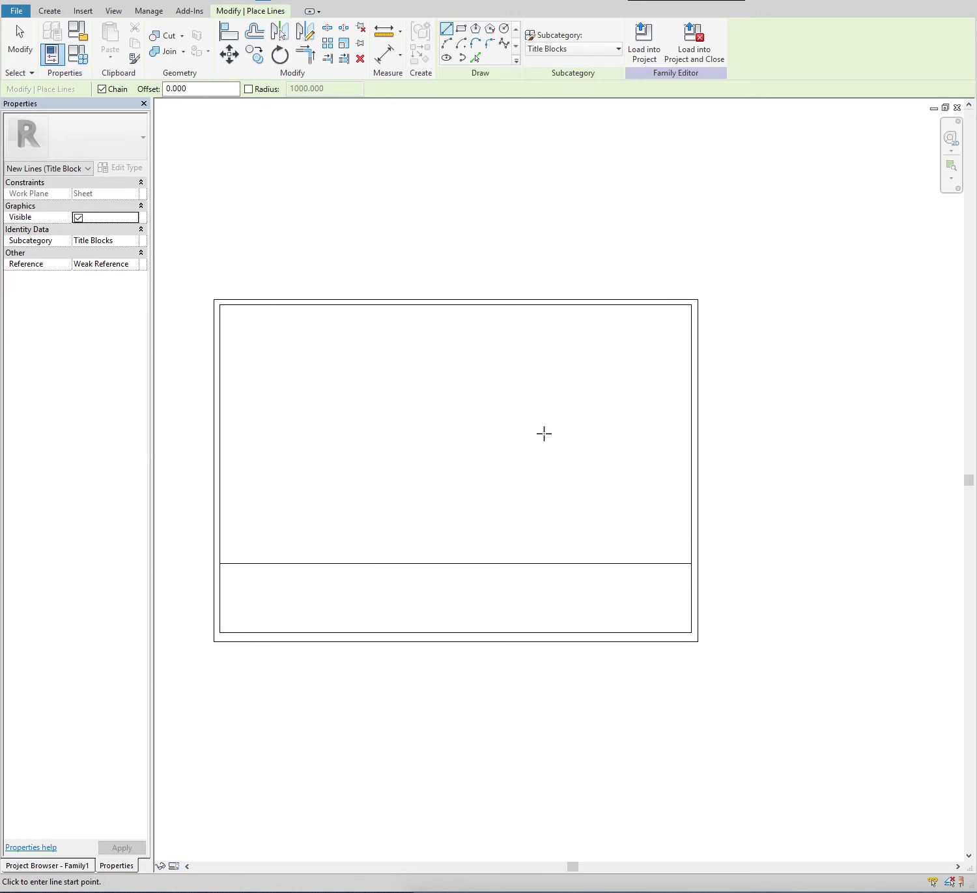
- Draw the 110 by 80 title panel rectangle and a lower strip inside it
{"action": "left_click", "coordinate": [462, 28]}
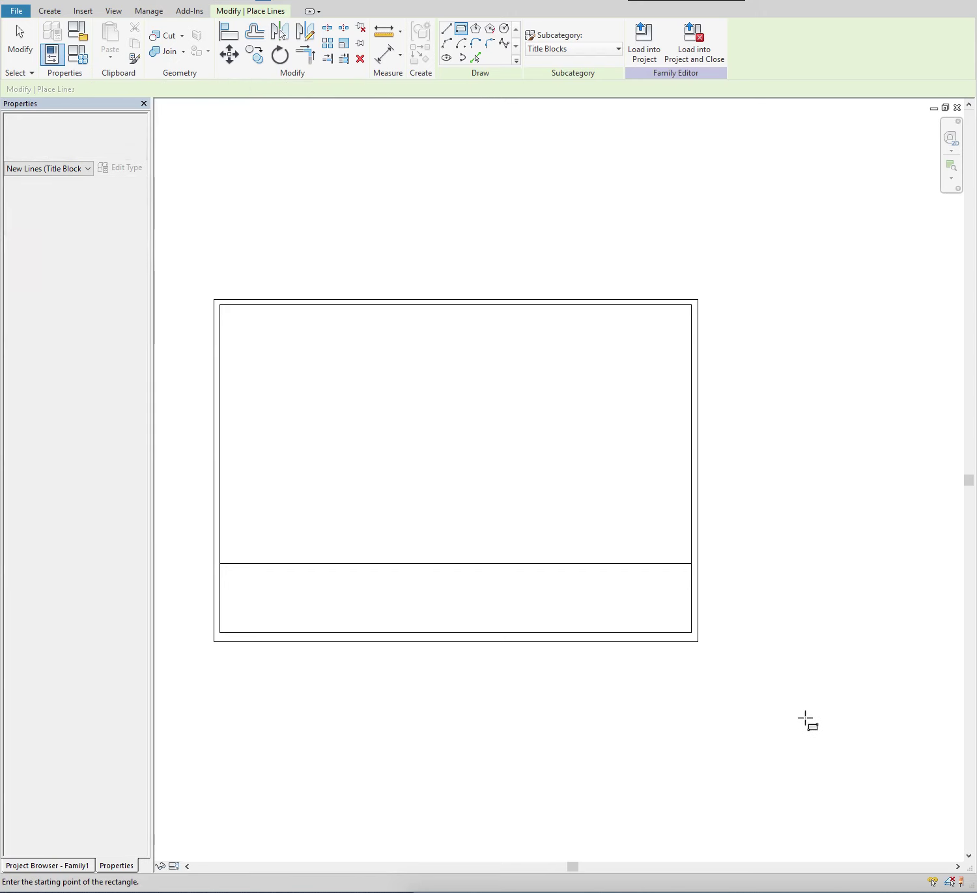
{"action": "left_click", "coordinate": [692, 632]}
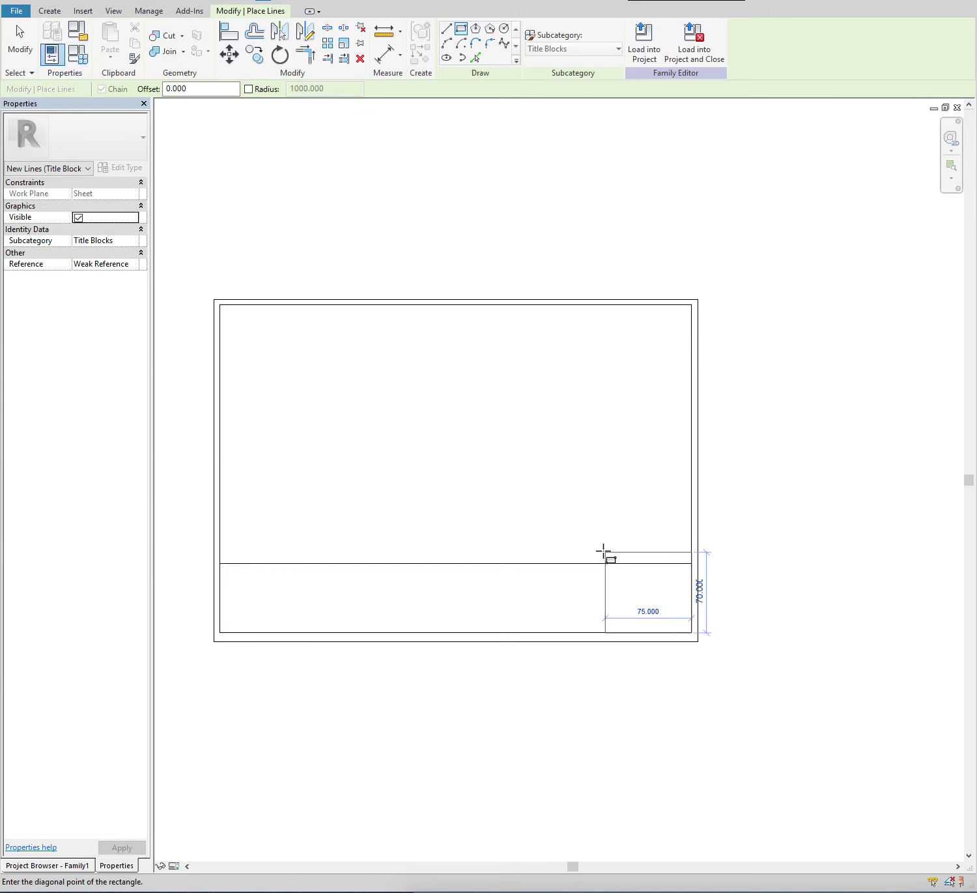
{"action": "left_click", "coordinate": [566, 541]}
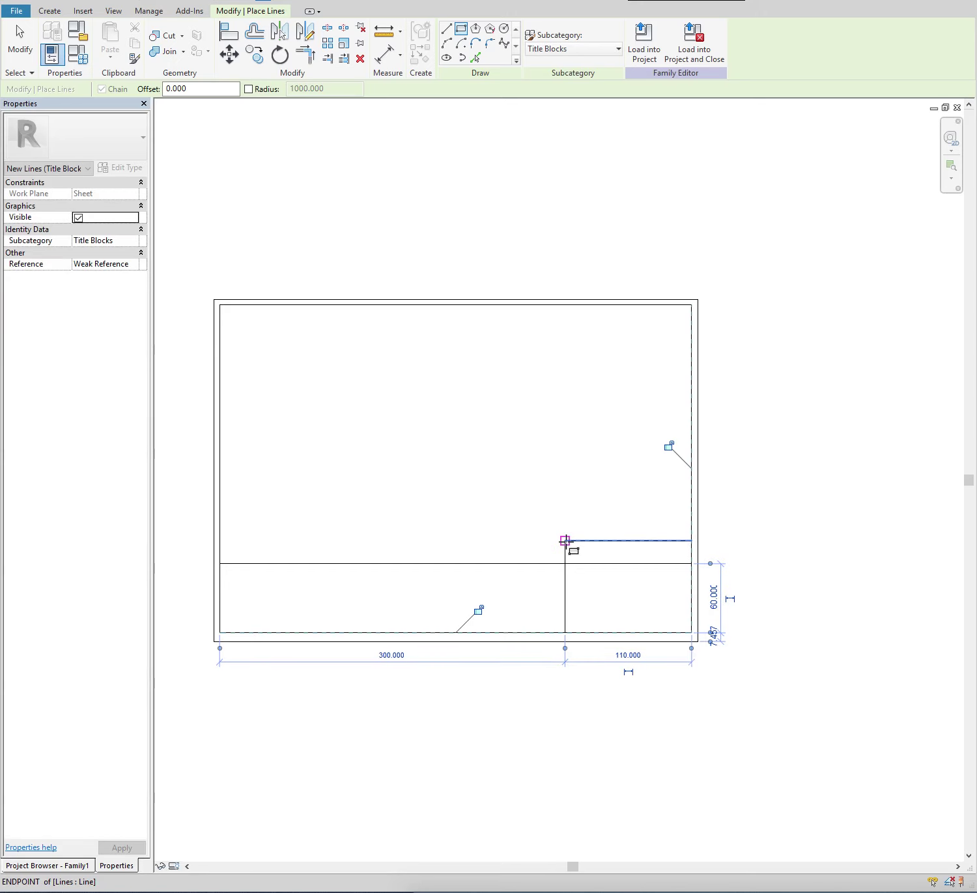
{"action": "left_click", "coordinate": [566, 633]}
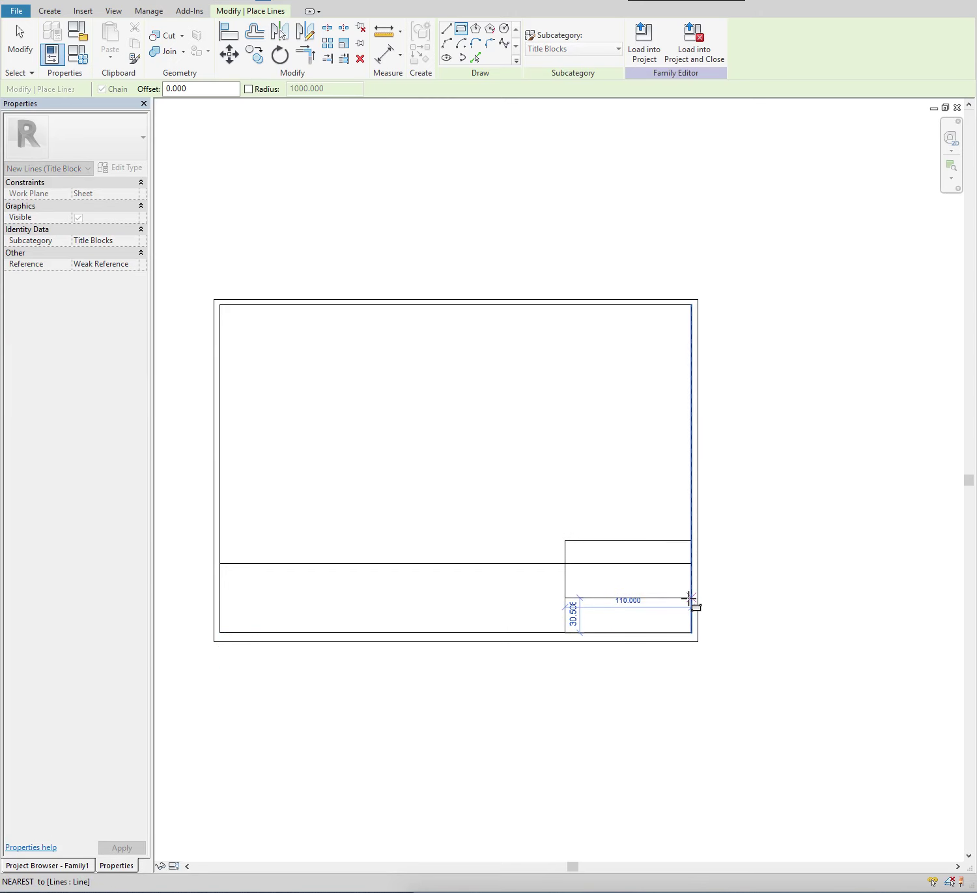
{"action": "left_click", "coordinate": [692, 602]}
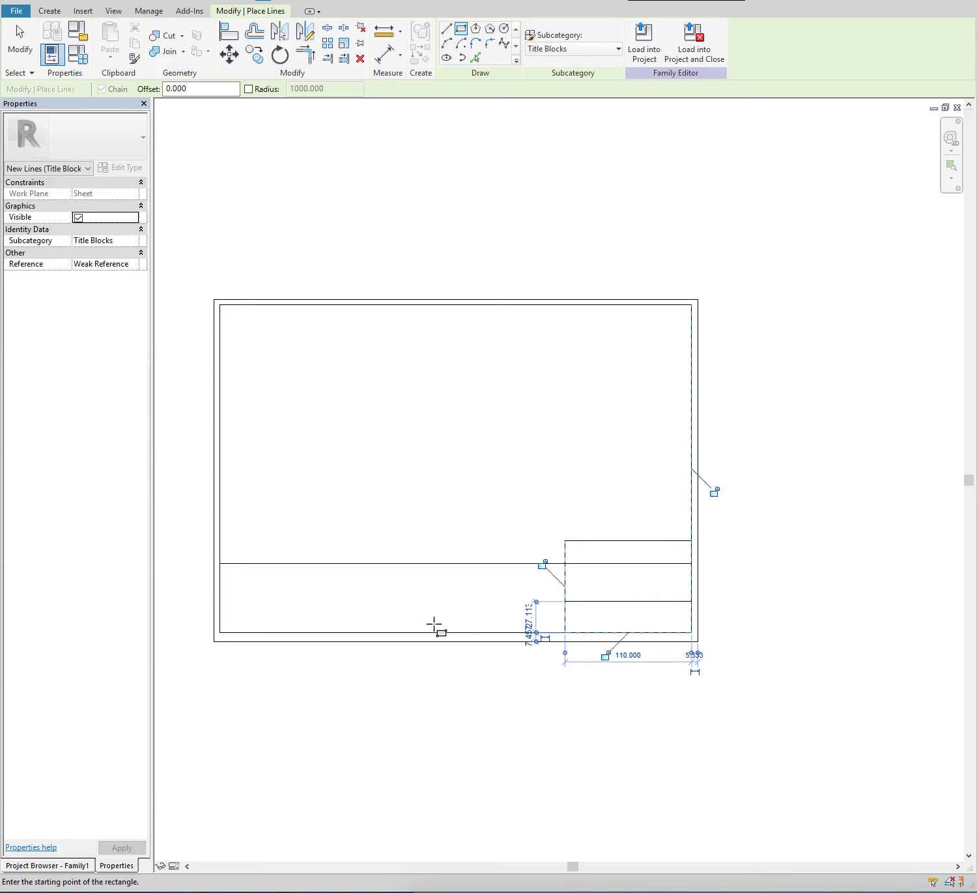
- Trace the 300-wide bottom strips and the bottom middle and right cells with rectangles
{"action": "left_click", "coordinate": [565, 632]}
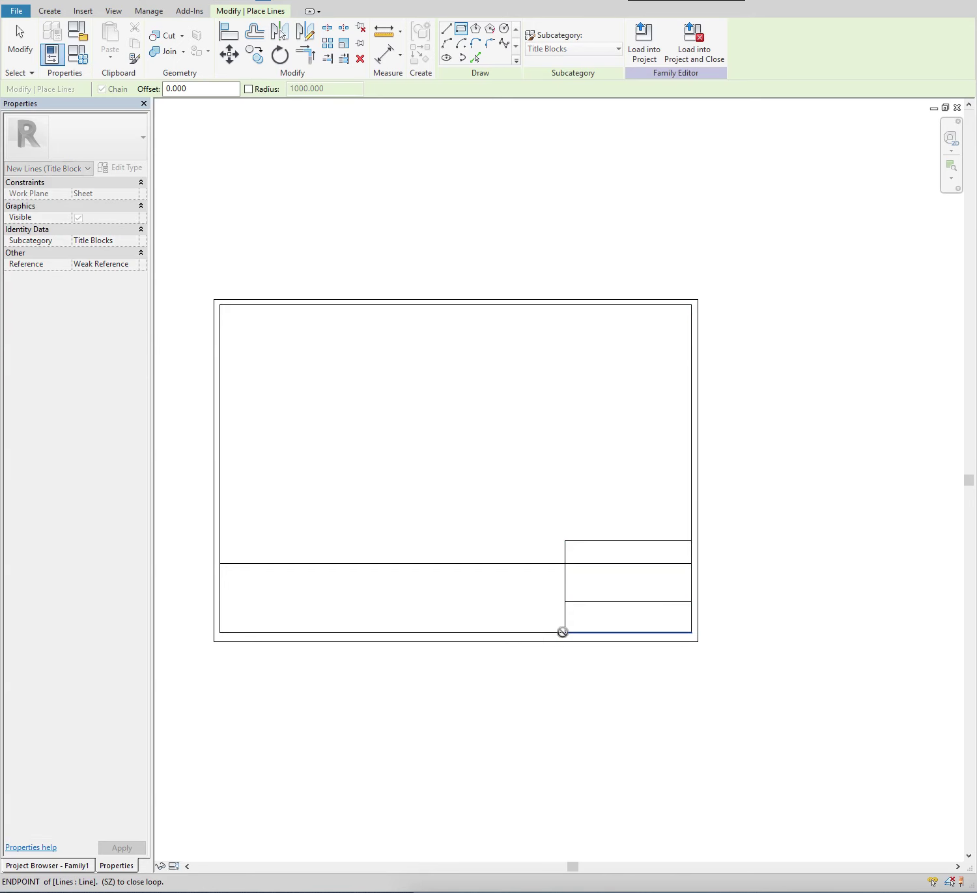
{"action": "left_click", "coordinate": [217, 582]}
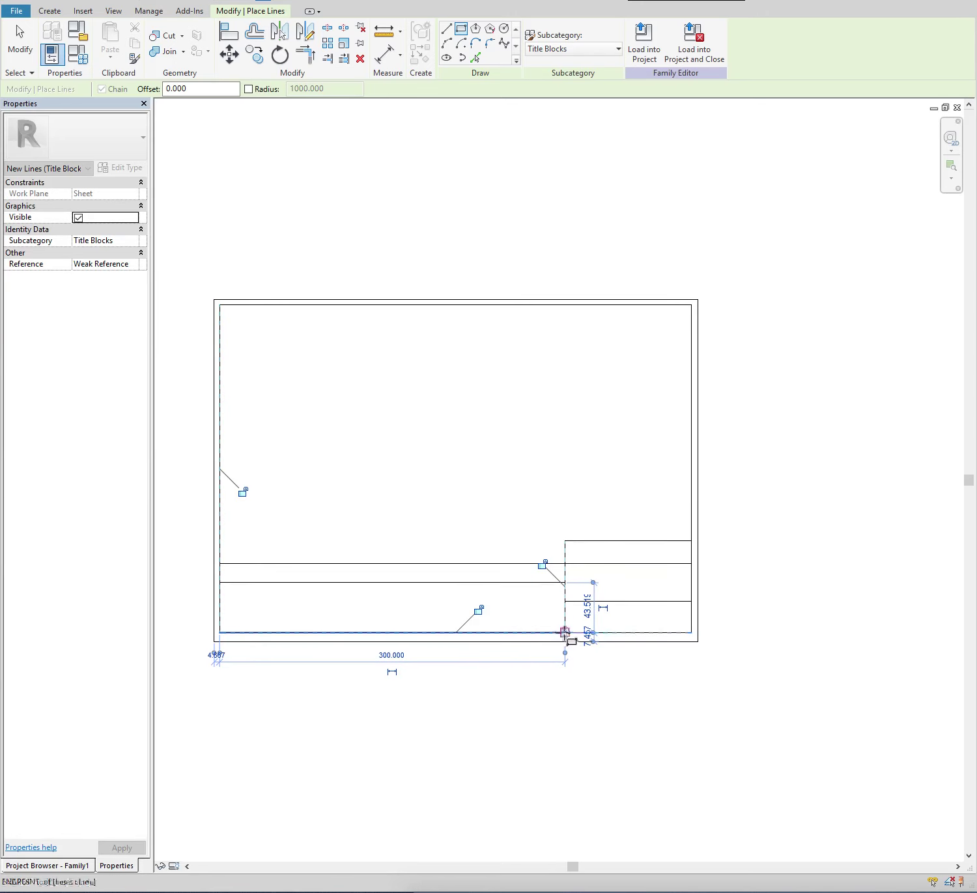
{"action": "left_click", "coordinate": [565, 633]}
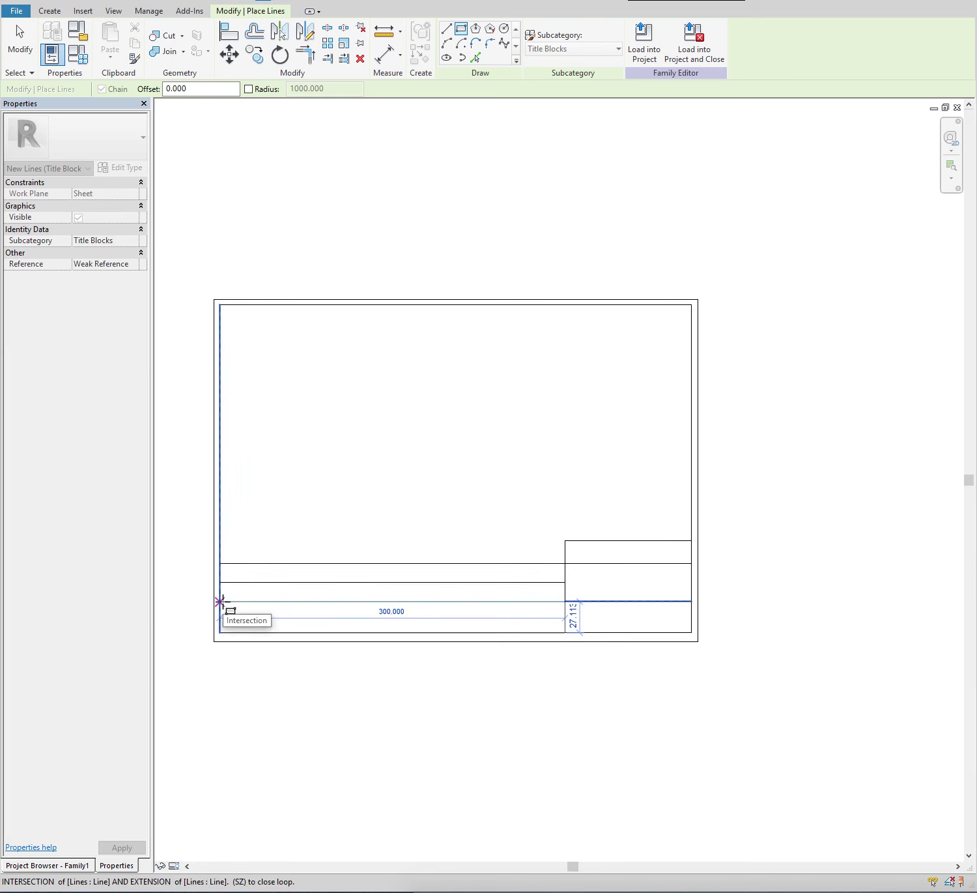
{"action": "left_click", "coordinate": [219, 603]}
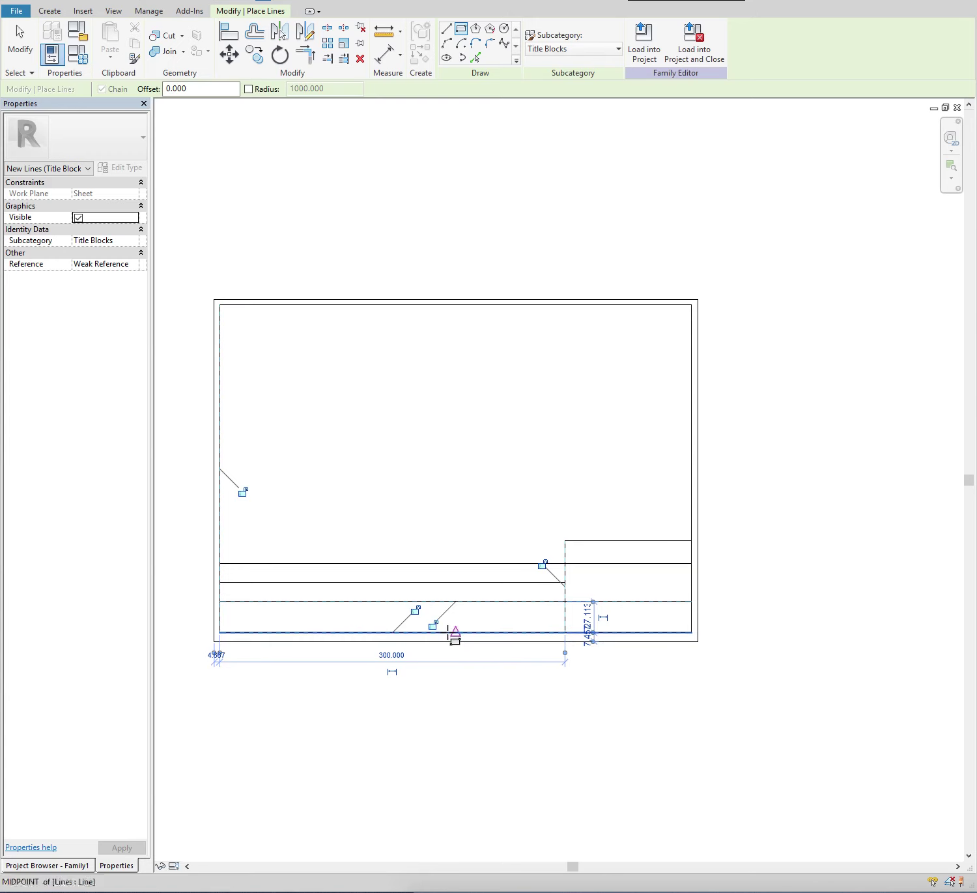
{"action": "scroll", "coordinate": [452, 639], "scroll_direction": "up", "scroll_amount": 1}
{"action": "left_click", "coordinate": [468, 598]}
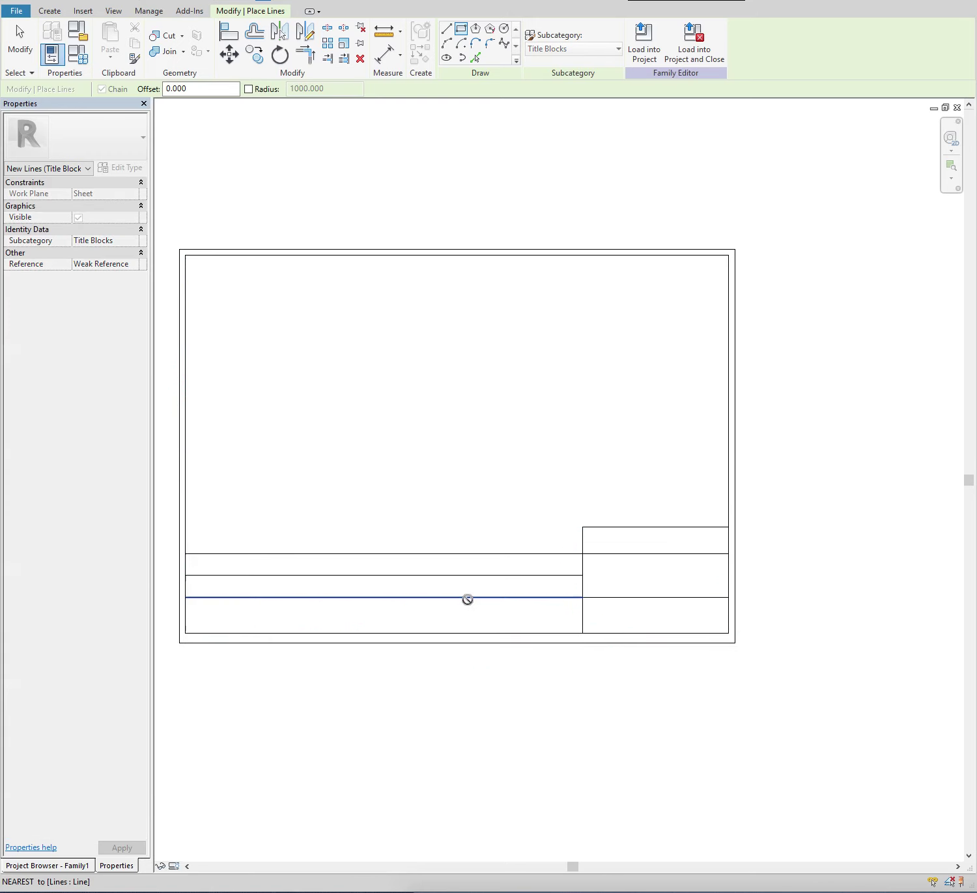
{"action": "left_click", "coordinate": [583, 633]}
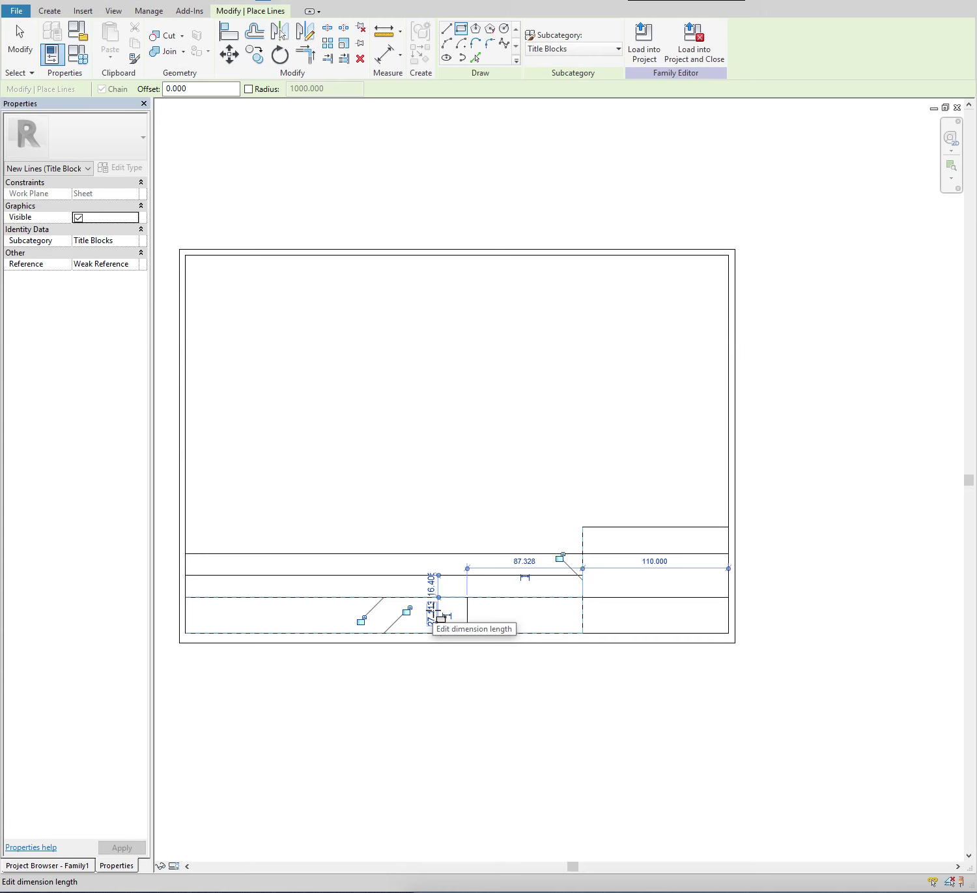
{"action": "left_click", "coordinate": [468, 597]}
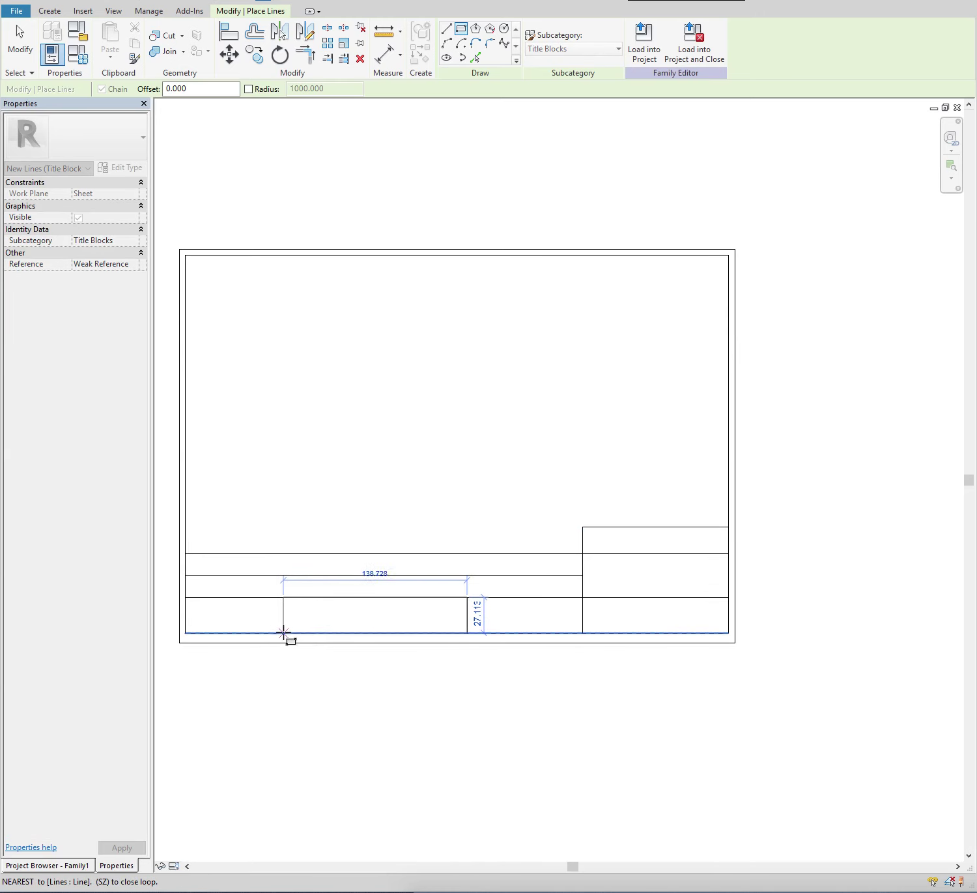
{"action": "left_click", "coordinate": [281, 633]}
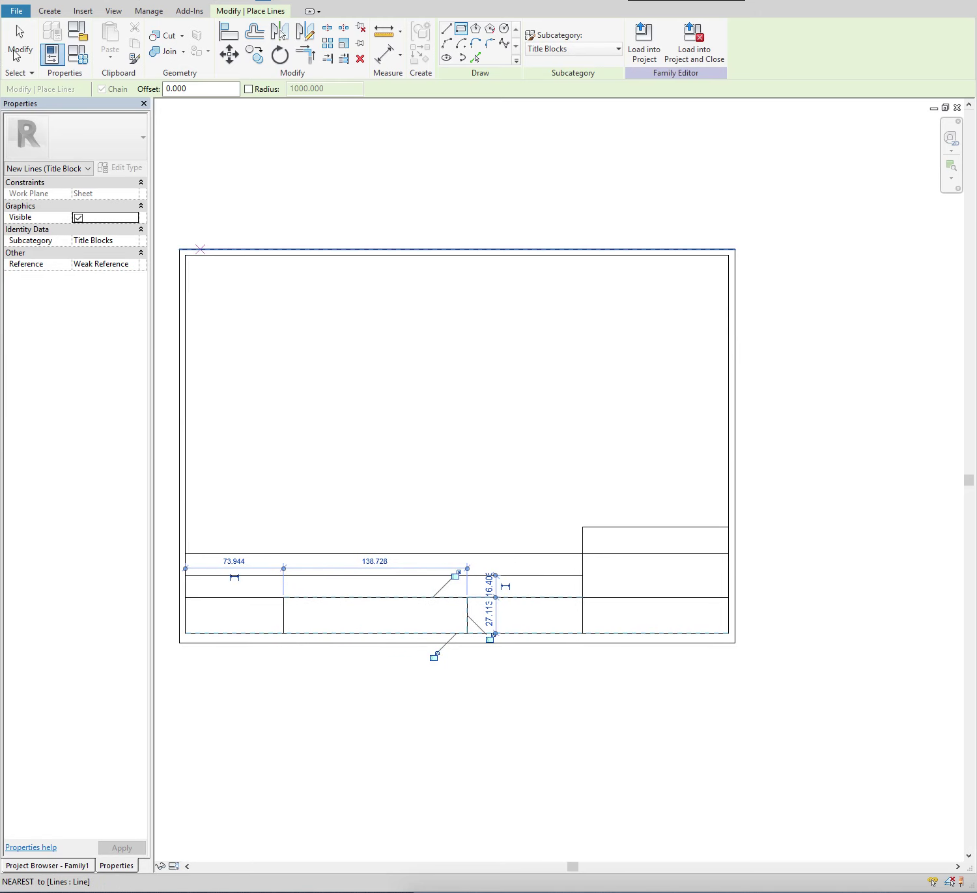
{"action": "left_click", "coordinate": [20, 42]}
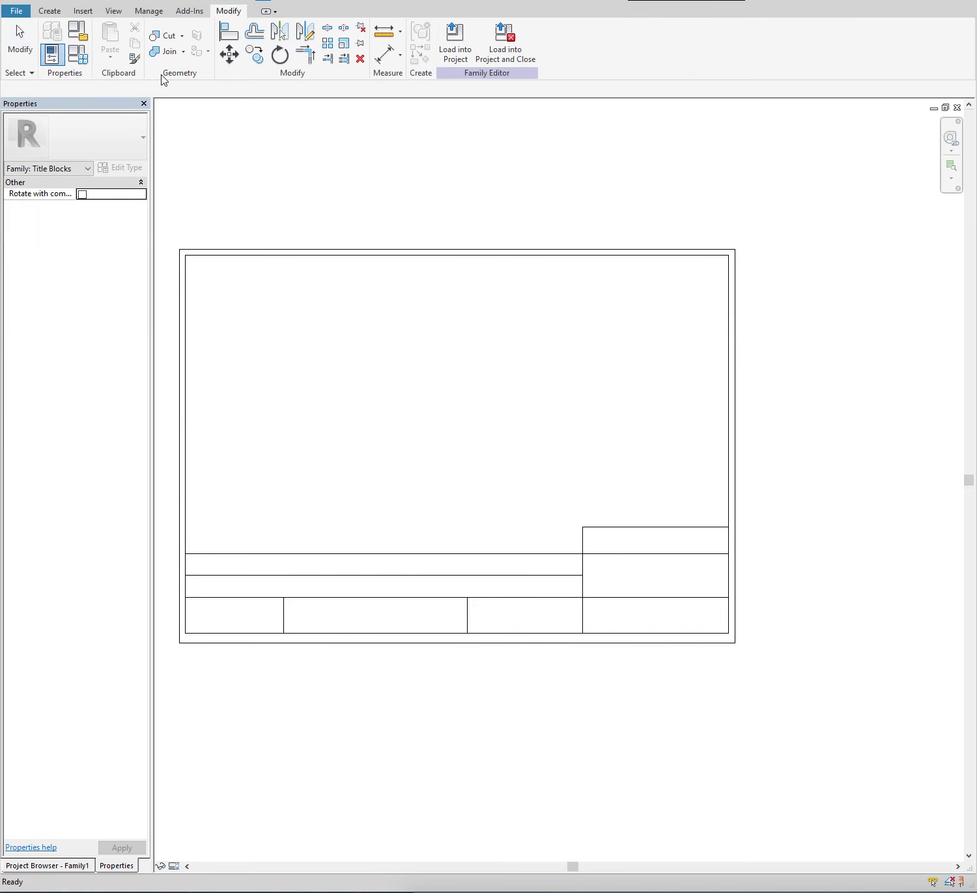
- Draw an extra dividing line in the title strip's bottom band
{"action": "left_click", "coordinate": [50, 11]}
{"action": "left_click", "coordinate": [107, 39]}
{"action": "scroll", "coordinate": [259, 555], "scroll_direction": "up", "scroll_amount": 1}
{"action": "left_click", "coordinate": [286, 603]}
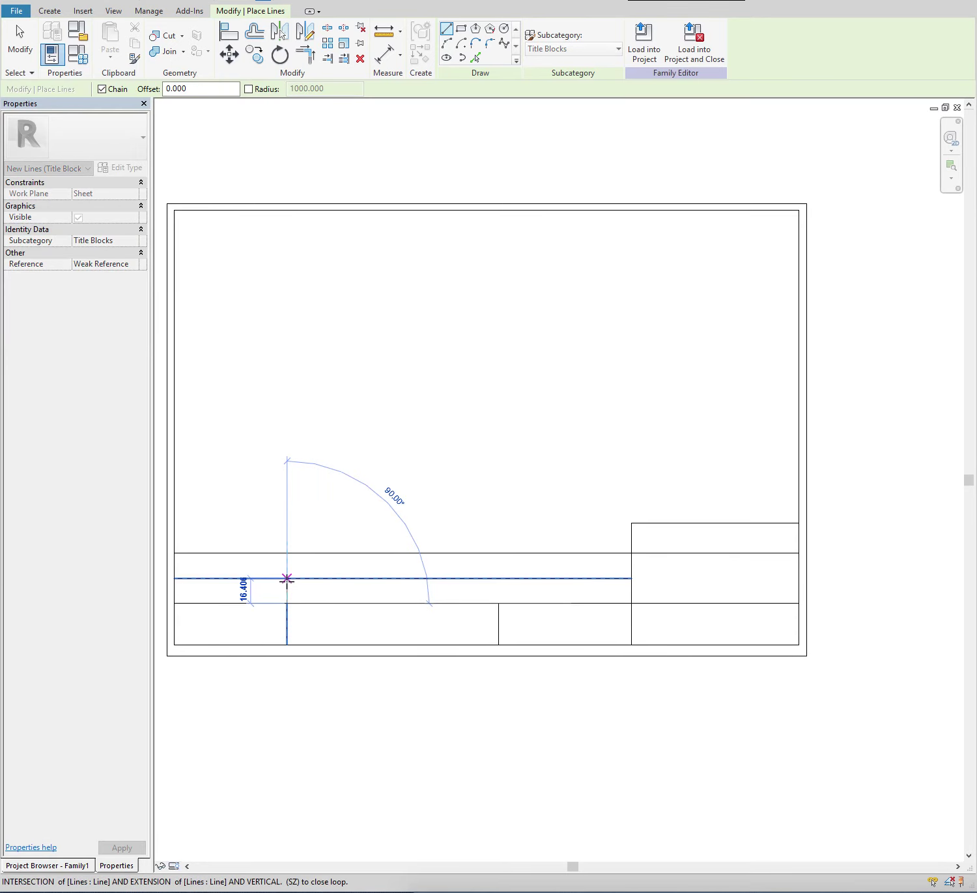
{"action": "key", "text": "Escape"}
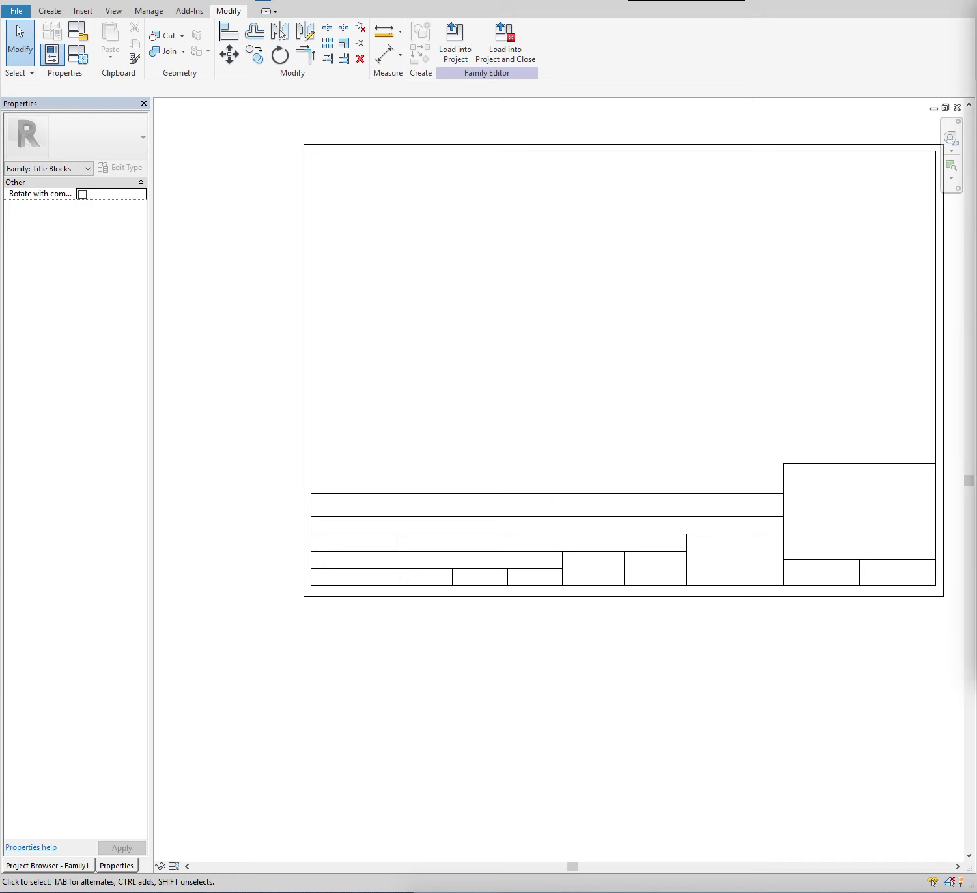
{"action": "scroll", "coordinate": [398, 435], "scroll_direction": "down", "scroll_amount": 1}
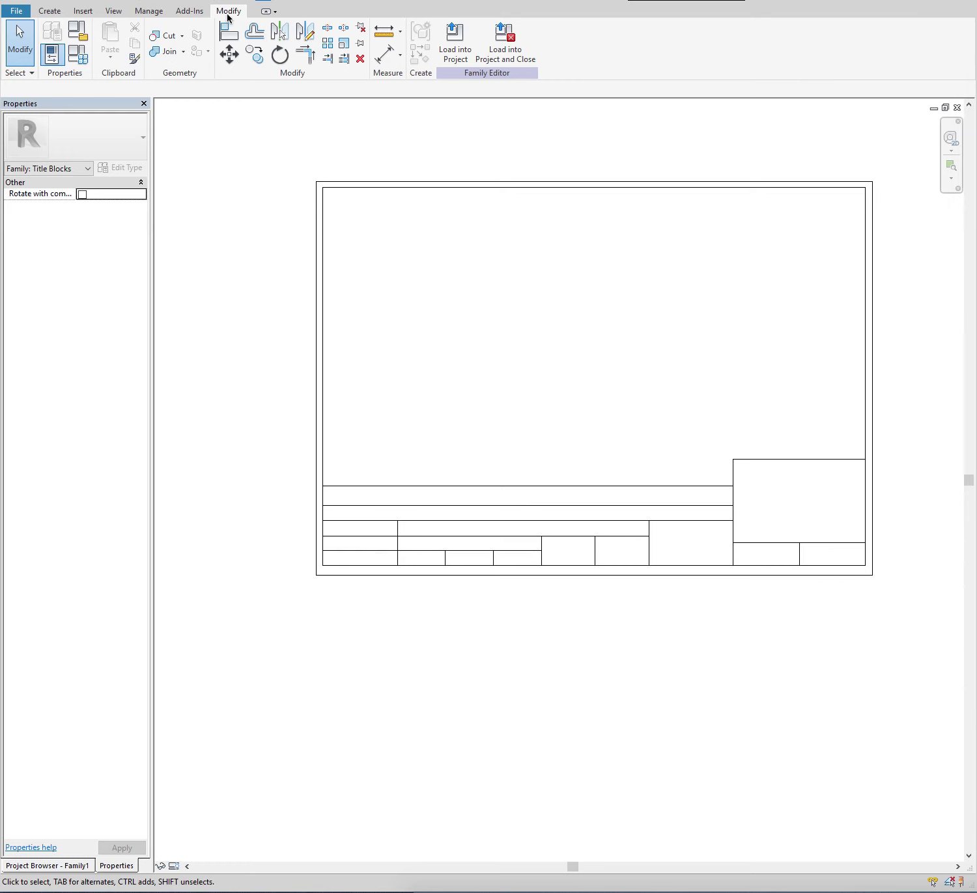
- Start the Text tool and open the 8mm text type's properties
{"action": "left_click", "coordinate": [52, 12]}
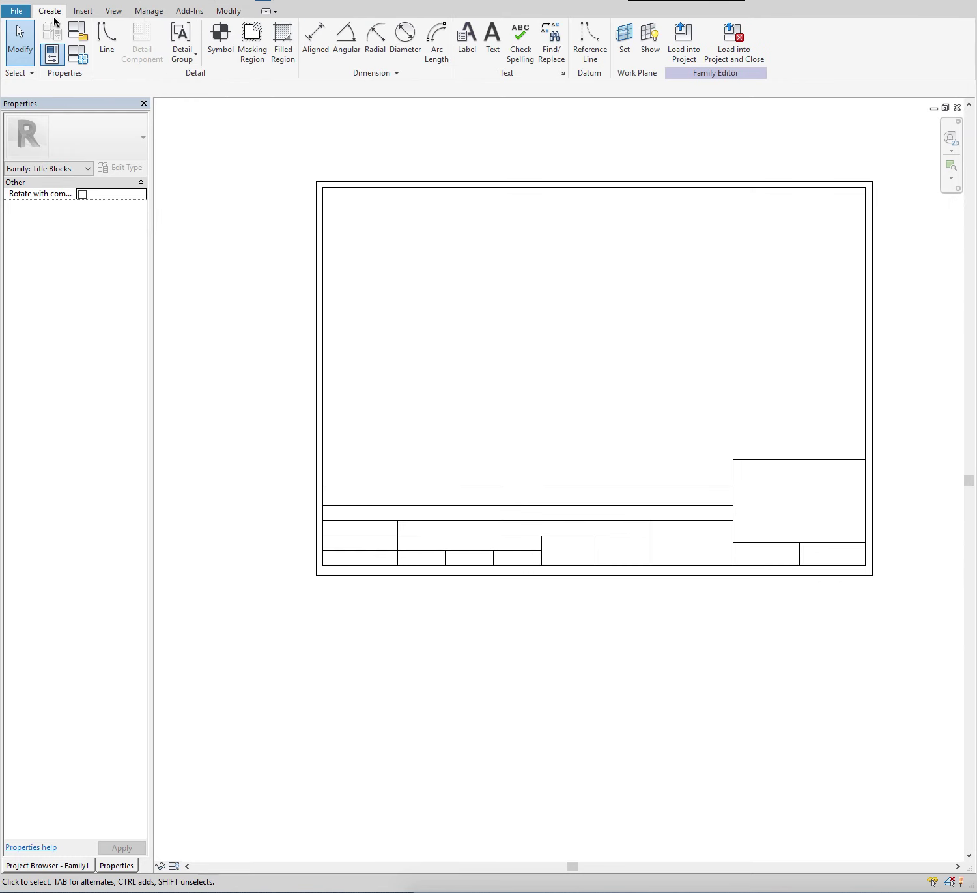
{"action": "left_click", "coordinate": [491, 47]}
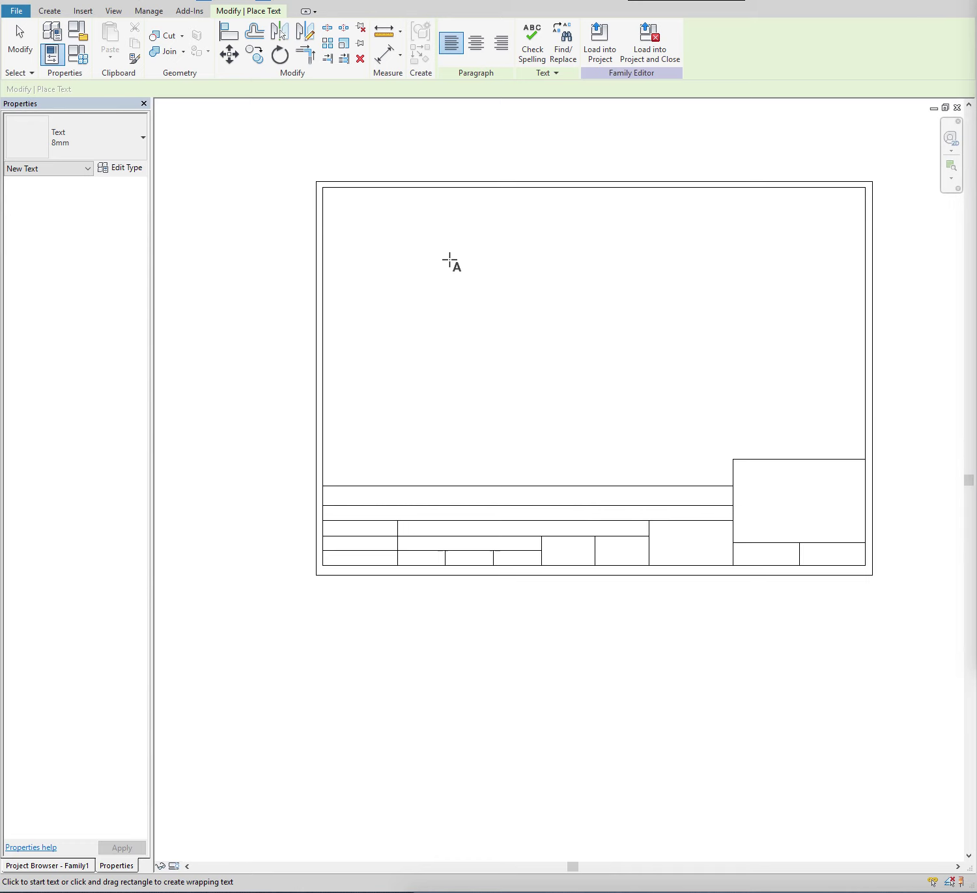
{"action": "left_click", "coordinate": [61, 154]}
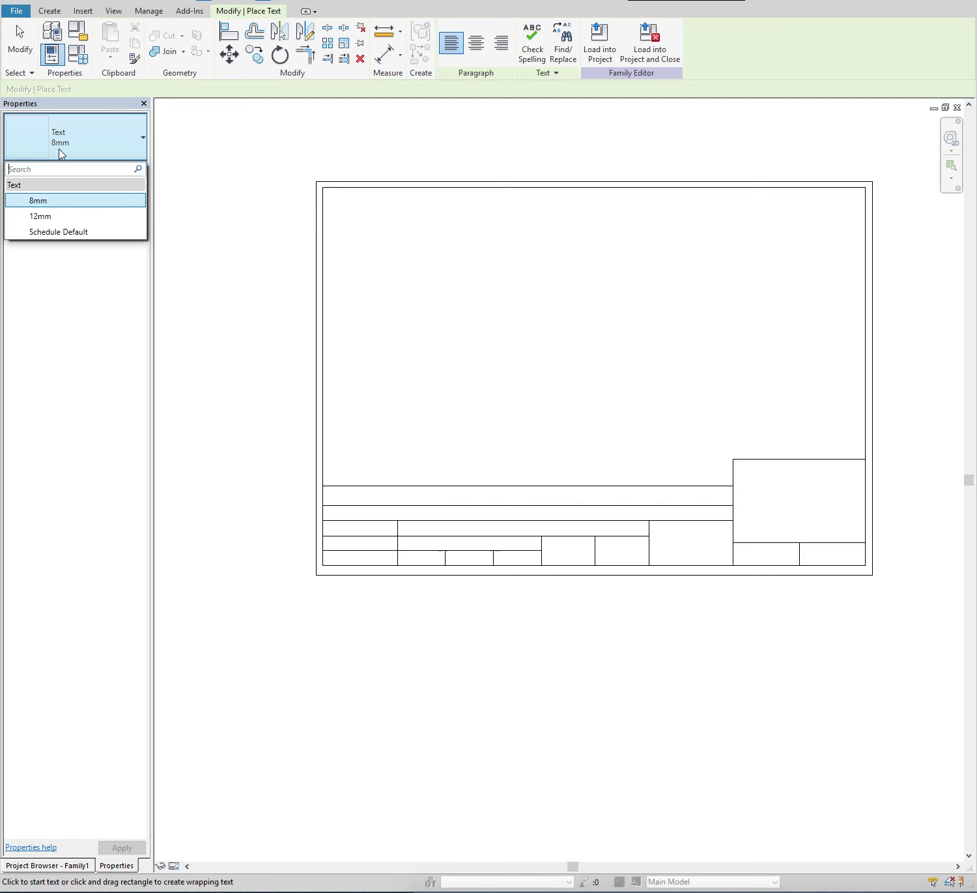
{"action": "left_click", "coordinate": [72, 153]}
{"action": "left_click", "coordinate": [120, 168]}
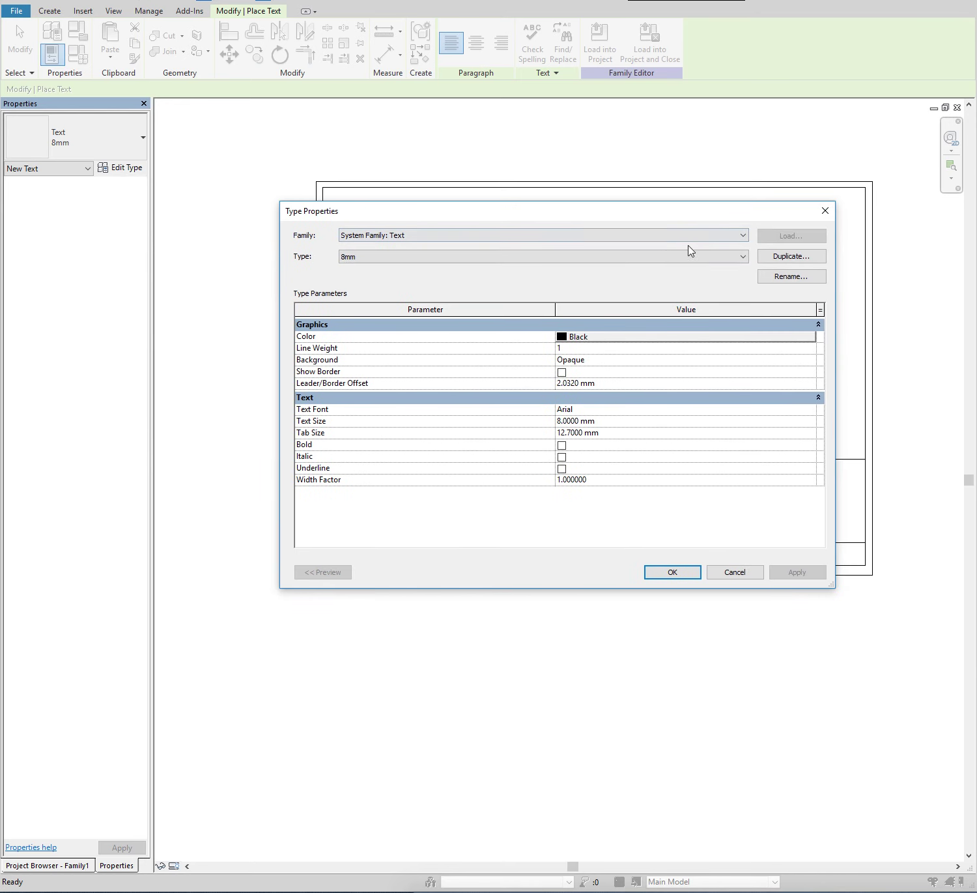
- Duplicate it as a new 3mm type with 3 mm text size and apply
{"action": "left_click", "coordinate": [779, 260]}
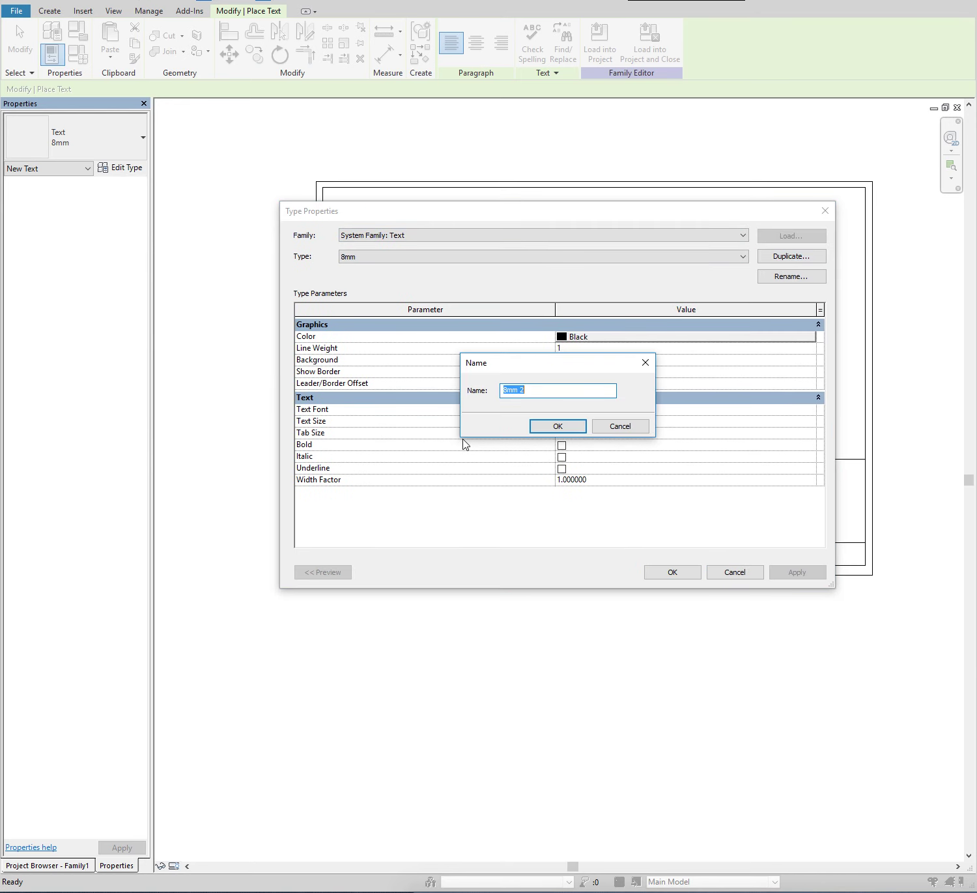
{"action": "left_click", "coordinate": [507, 390]}
{"action": "key", "text": "BackSpace"}
{"action": "key", "text": "BackSpace"}
{"action": "left_click", "coordinate": [558, 426]}
{"action": "left_click", "coordinate": [558, 419]}
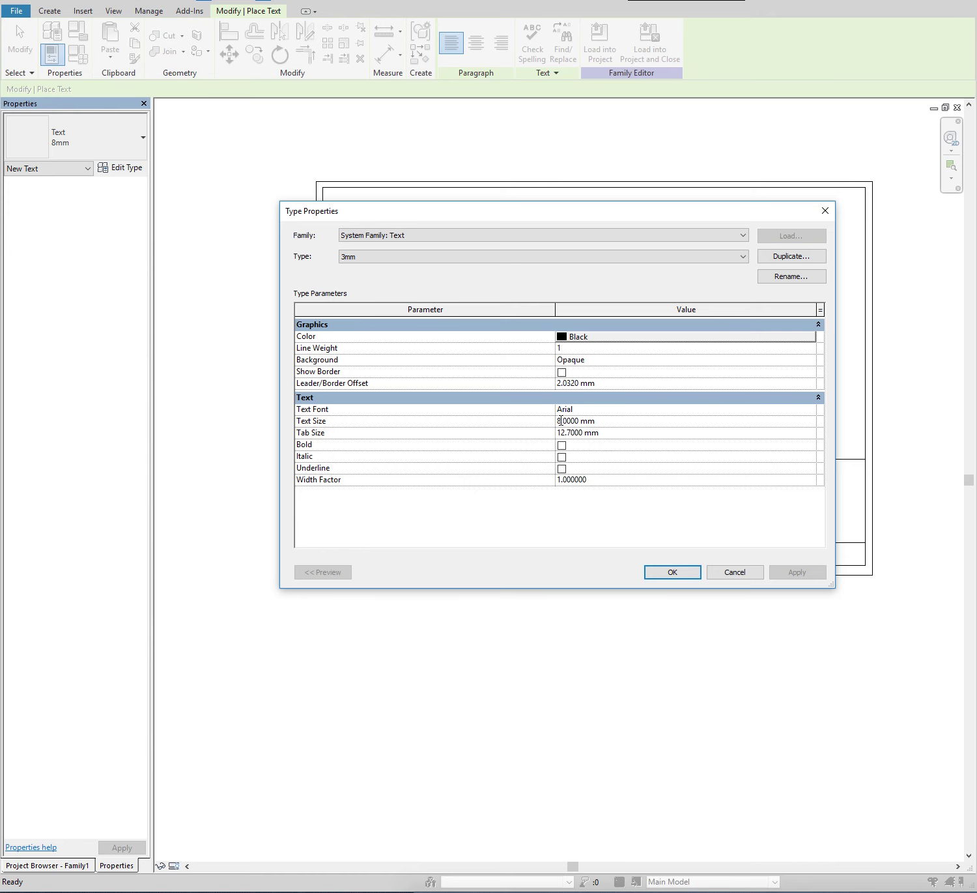
{"action": "left_click", "coordinate": [649, 572]}
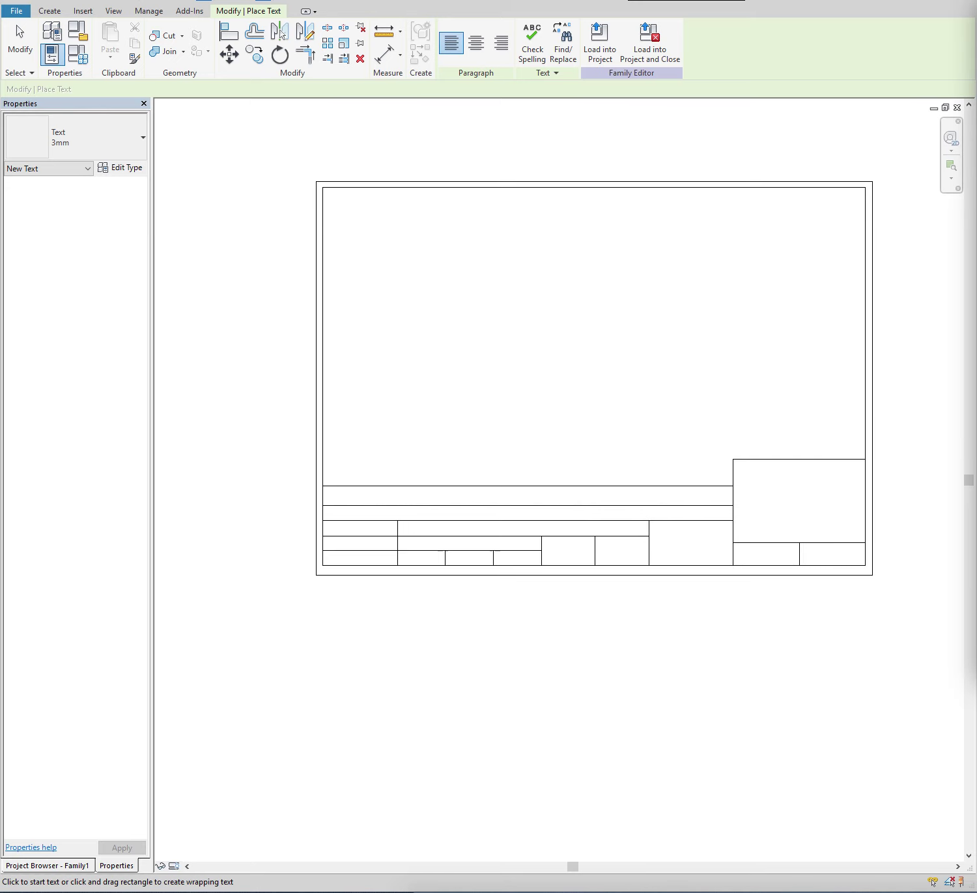
{"action": "scroll", "coordinate": [327, 525], "scroll_direction": "up", "scroll_amount": 1}
- Place the CLIENT caption in the first cell, nudge it right, and zoom to fit
{"action": "left_click", "coordinate": [325, 532]}
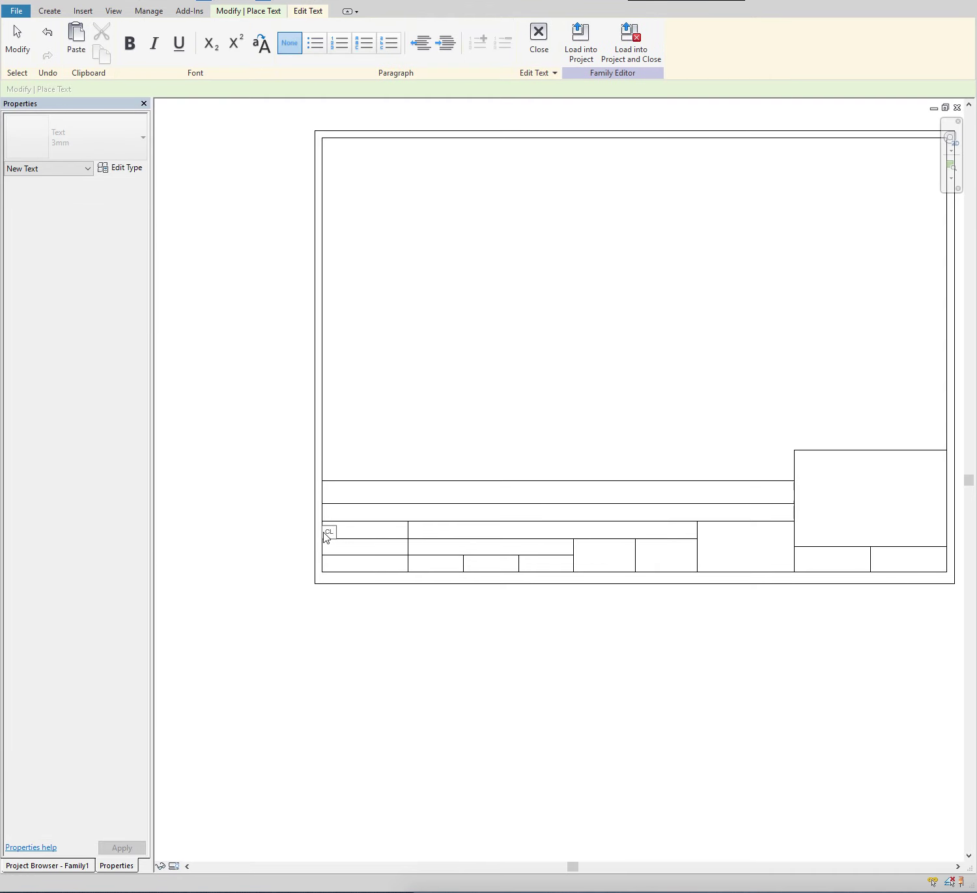
{"action": "type", "text": "IENT"}
{"action": "left_click", "coordinate": [270, 558]}
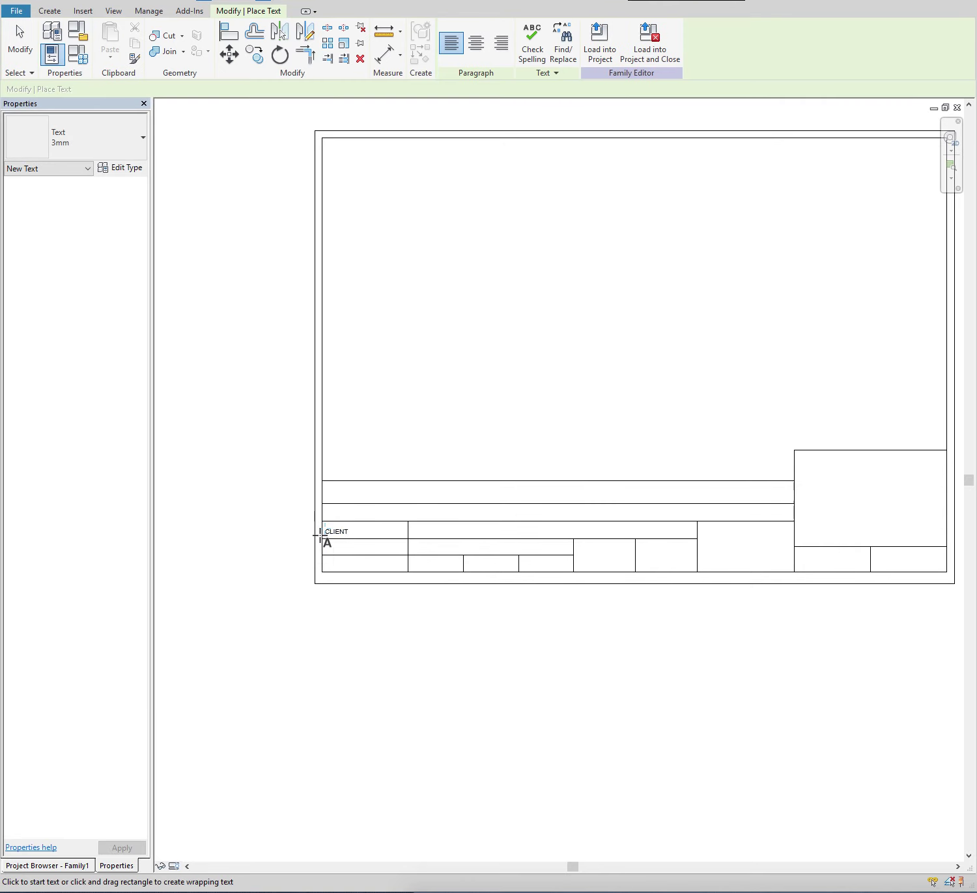
{"action": "key", "text": "Escape"}
{"action": "key", "text": "Escape"}
{"action": "scroll", "coordinate": [326, 544], "scroll_direction": "up", "scroll_amount": 1}
{"action": "left_click", "coordinate": [327, 538]}
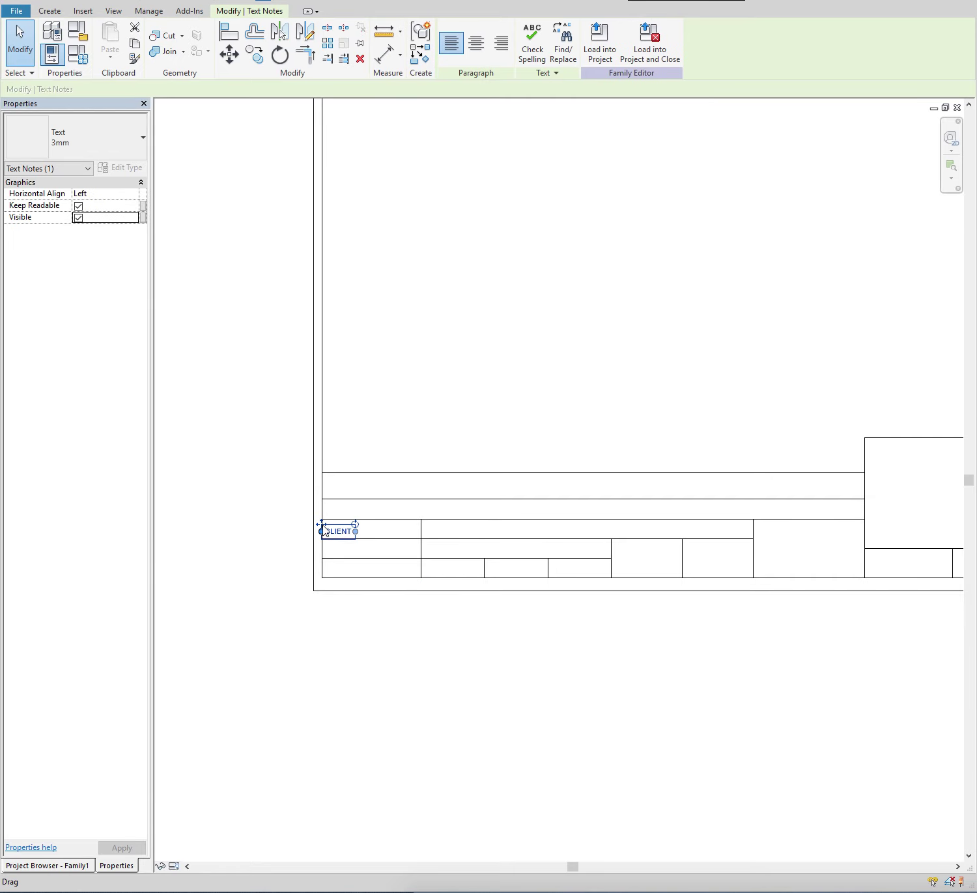
{"action": "left_click_drag", "start_coordinate": [319, 527], "coordinate": [329, 523]}
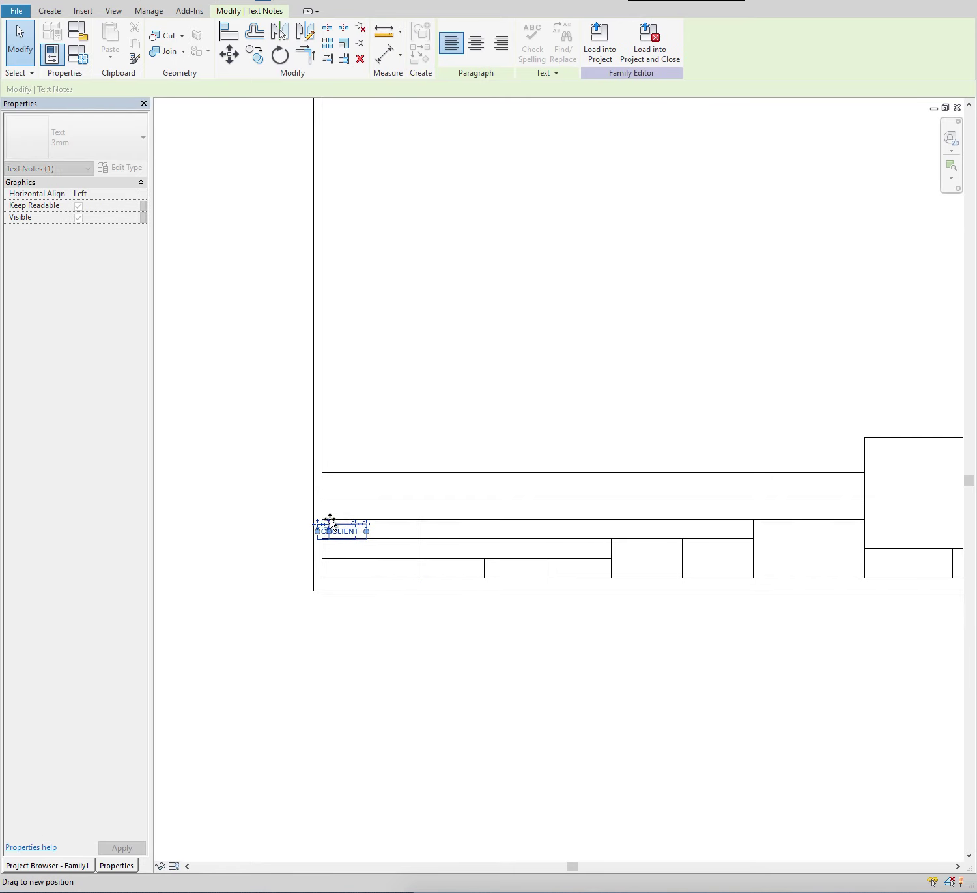
{"action": "left_click", "coordinate": [292, 577]}
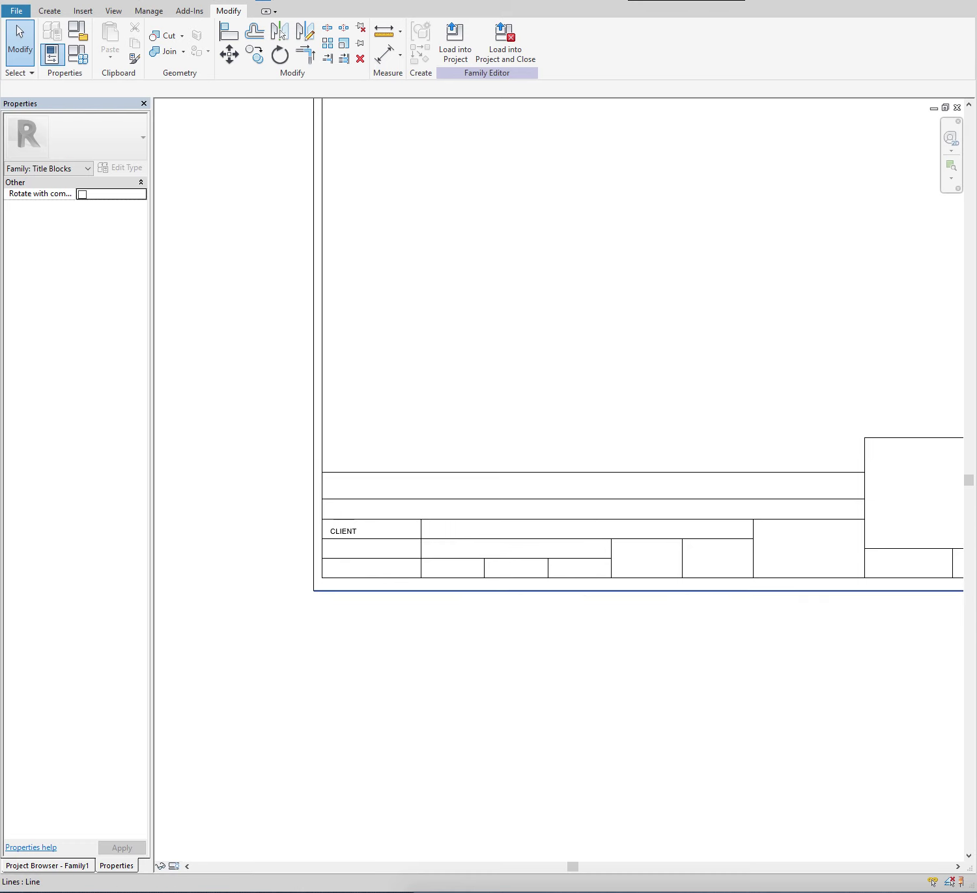
{"action": "key", "text": "z"}
{"action": "key", "text": "f"}
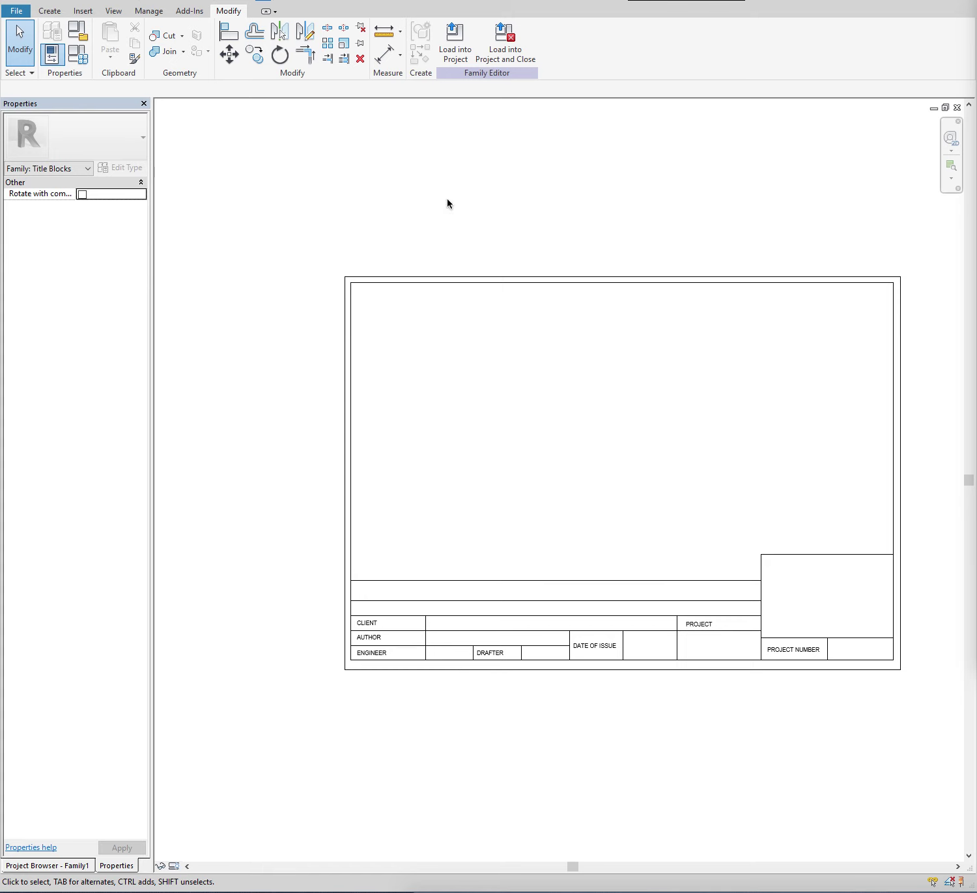
- Place an Organization Name label in the title block's top row
{"action": "left_click", "coordinate": [64, 12]}
{"action": "left_click", "coordinate": [468, 38]}
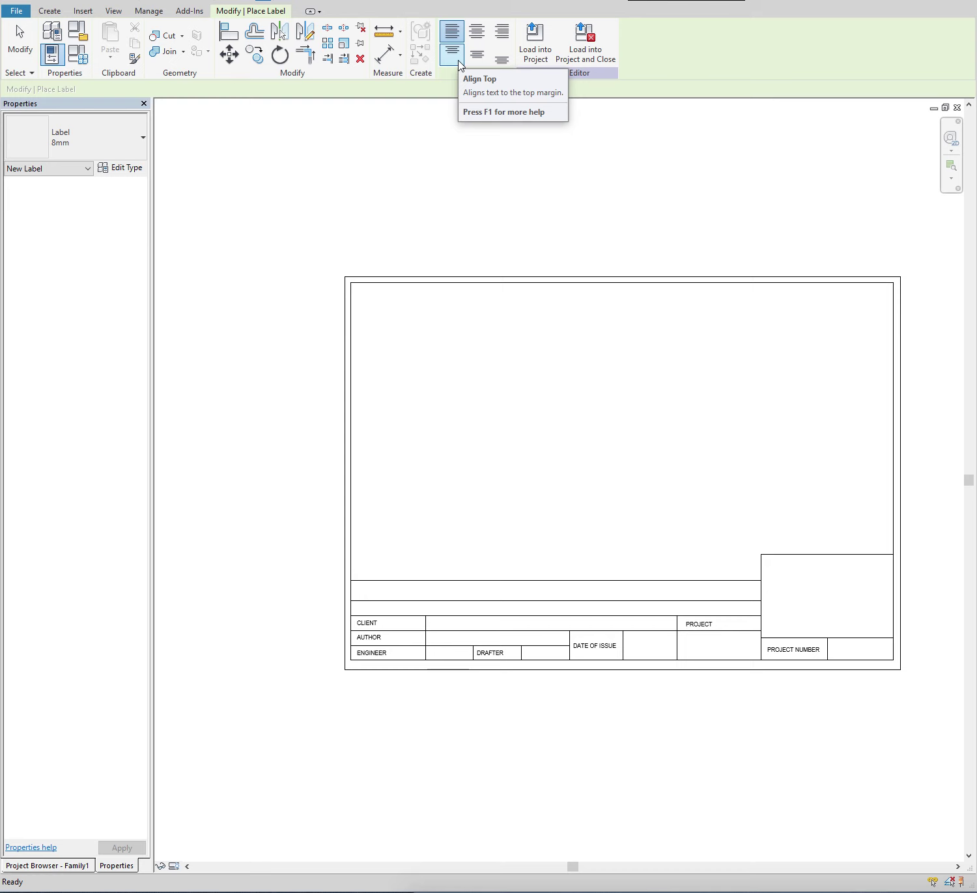
{"action": "scroll", "coordinate": [443, 625], "scroll_direction": "up", "scroll_amount": 1}
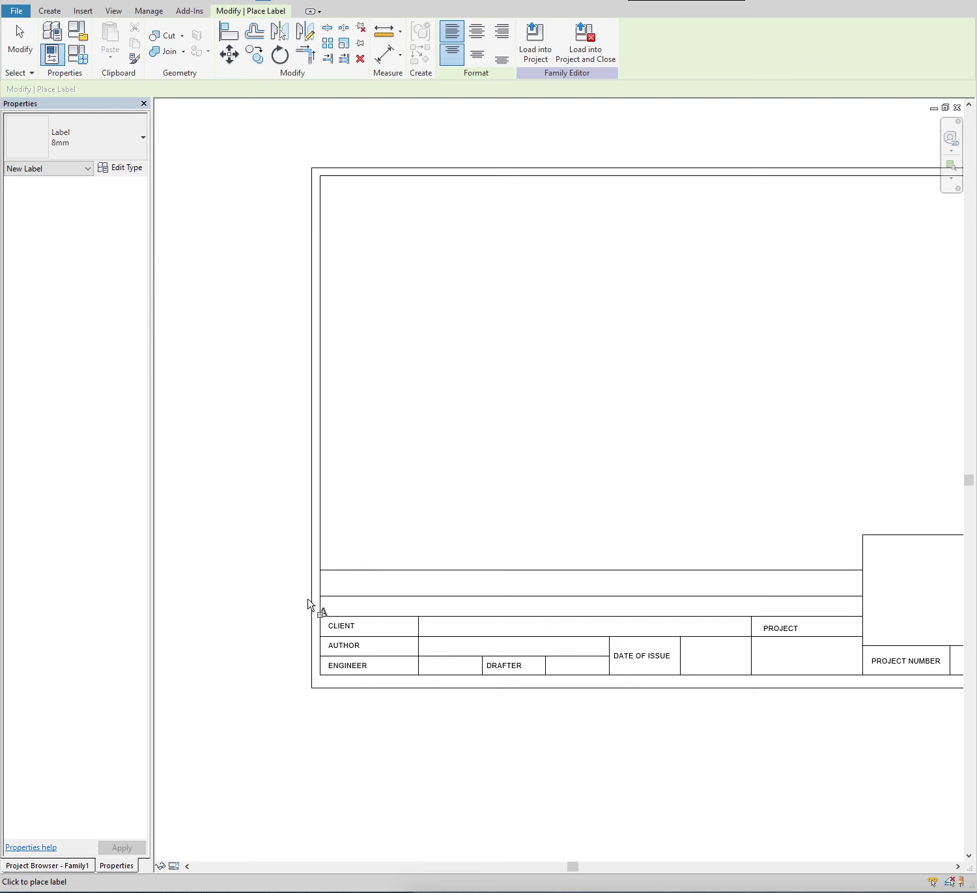
{"action": "left_click", "coordinate": [327, 584]}
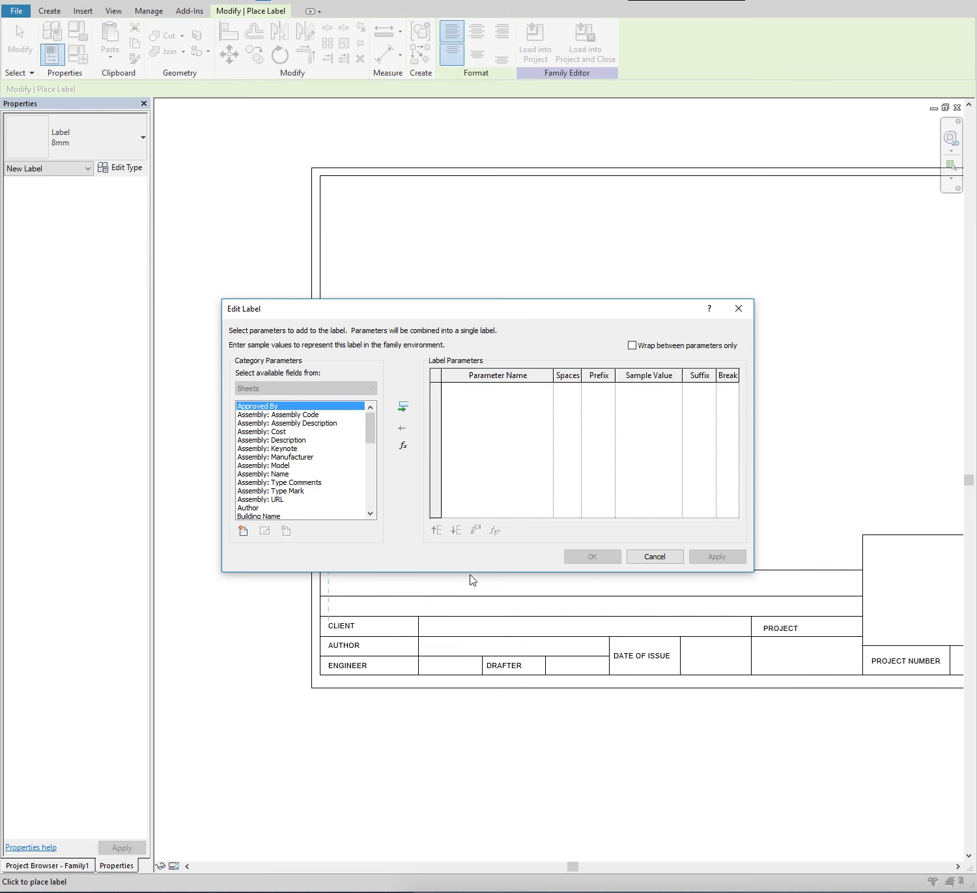
{"action": "left_click_drag", "start_coordinate": [297, 314], "coordinate": [461, 290]}
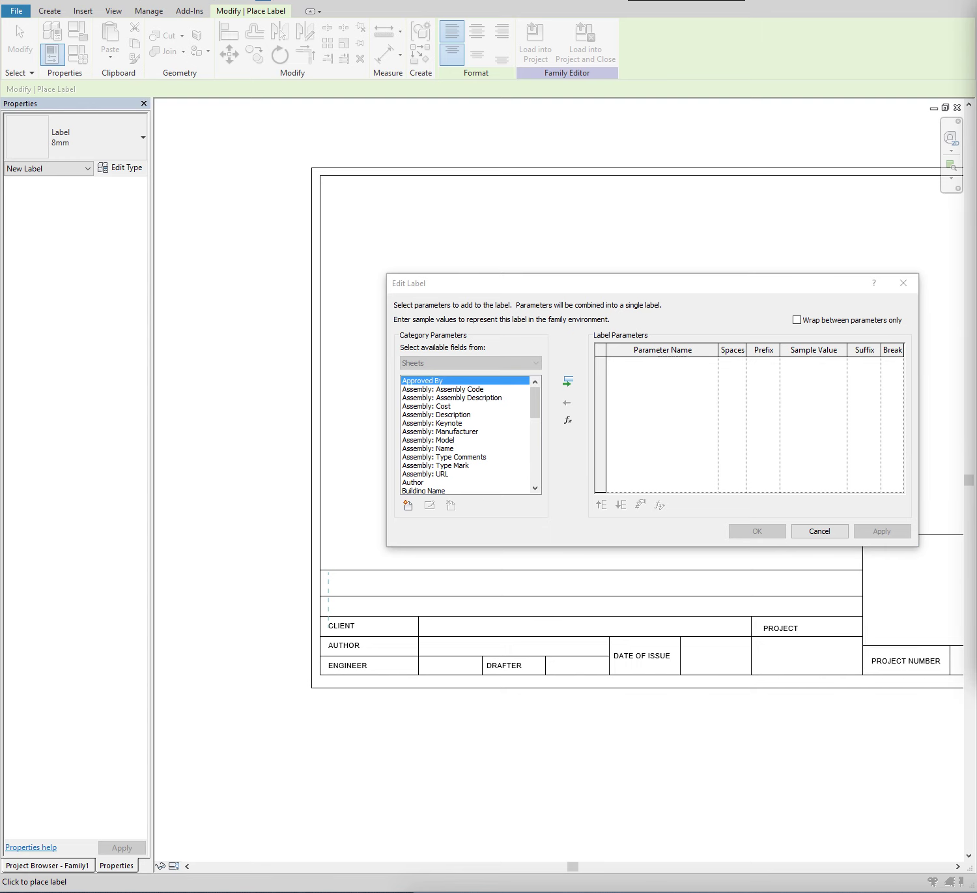
{"action": "left_click_drag", "start_coordinate": [535, 400], "coordinate": [528, 450]}
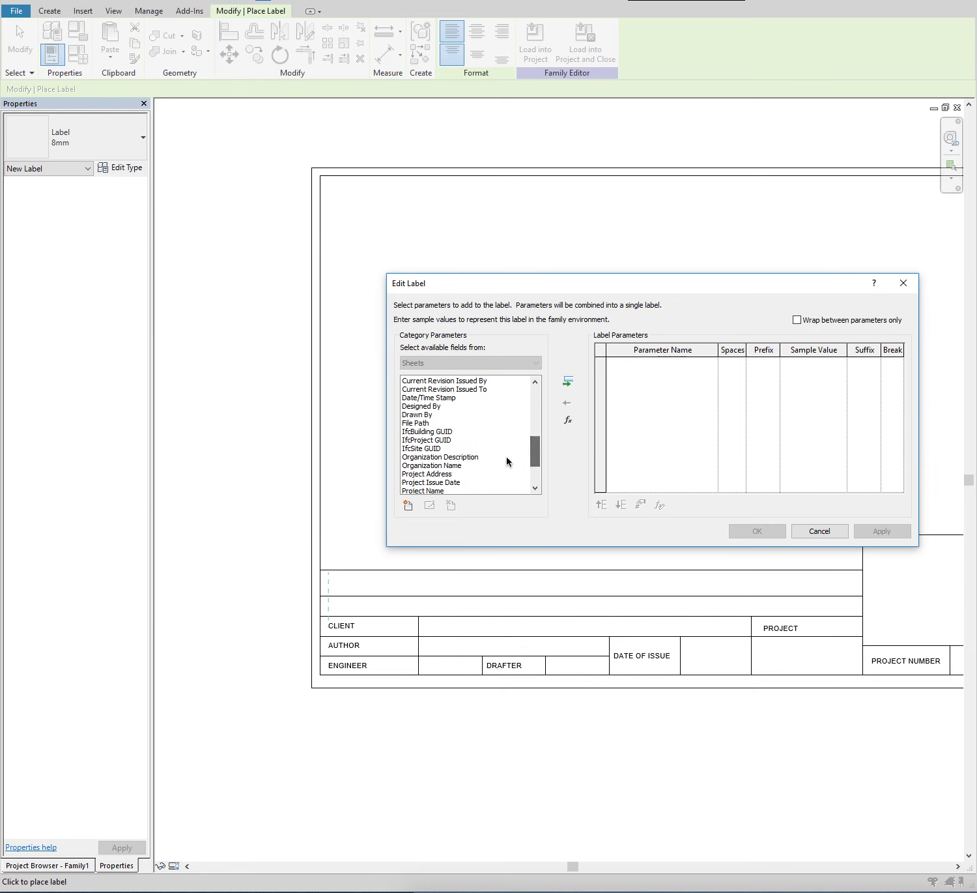
{"action": "left_click", "coordinate": [450, 465]}
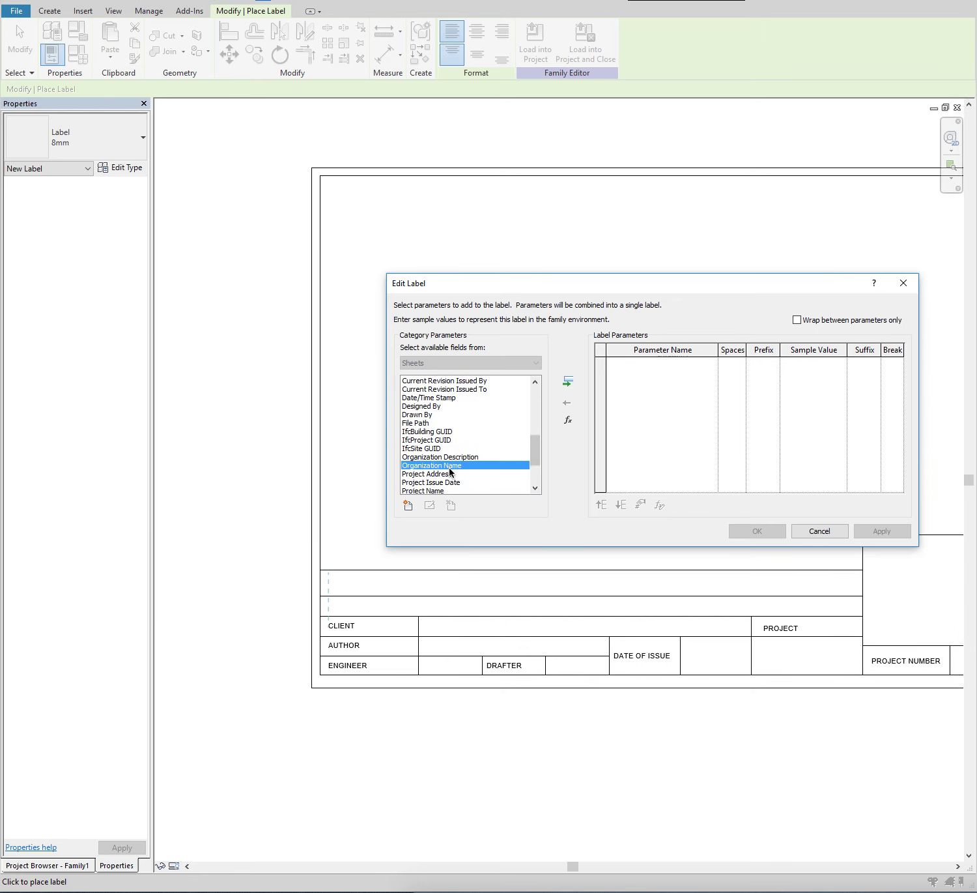
{"action": "left_click", "coordinate": [567, 381]}
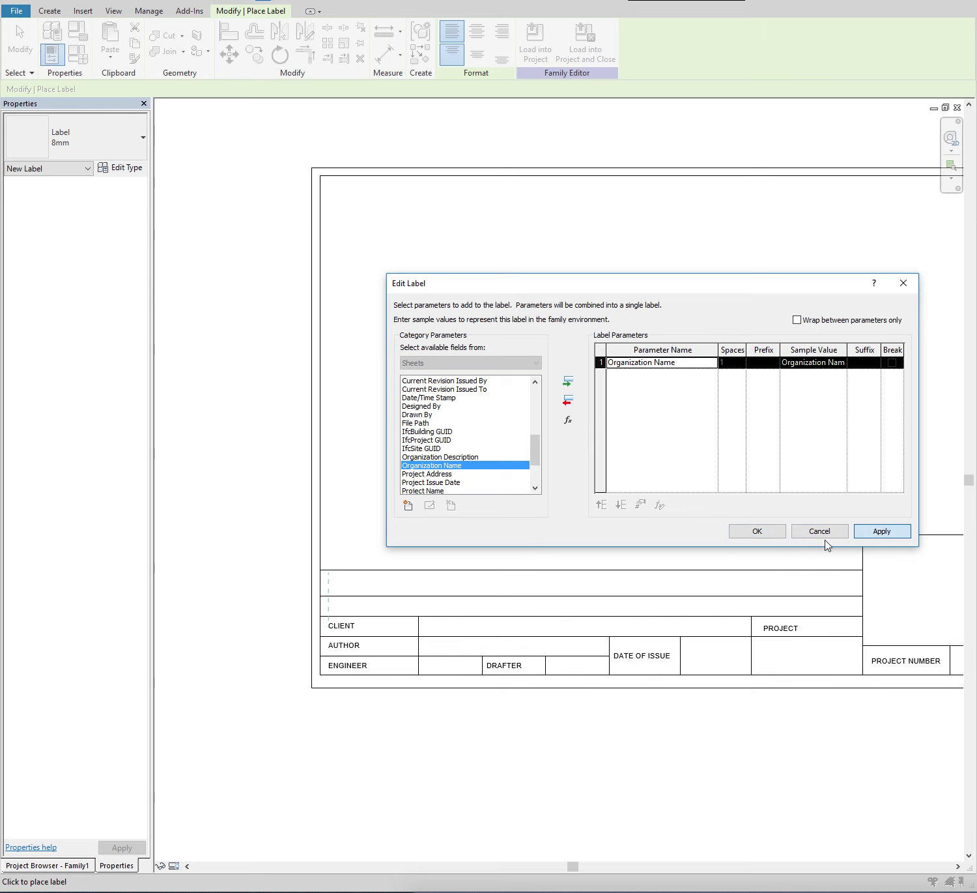
{"action": "left_click", "coordinate": [882, 531]}
{"action": "left_click", "coordinate": [757, 531]}
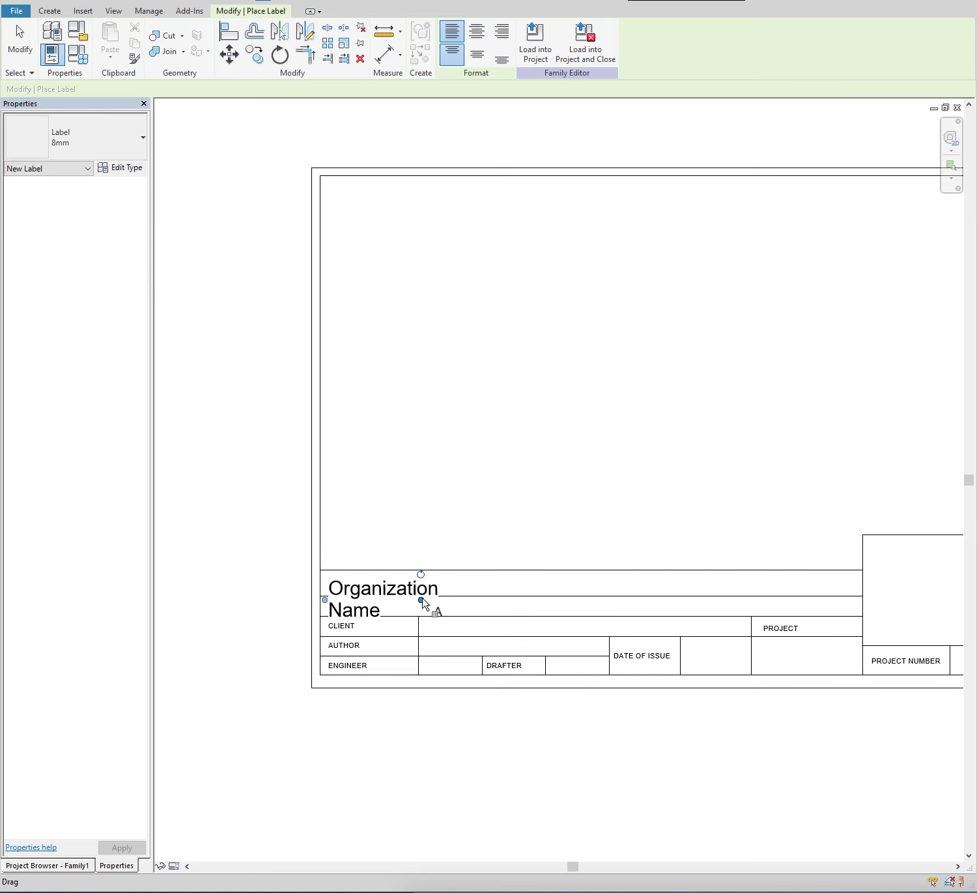
- Widen the Organization Name label onto one line and nudge it slightly higher
{"action": "left_click_drag", "start_coordinate": [421, 601], "coordinate": [563, 589]}
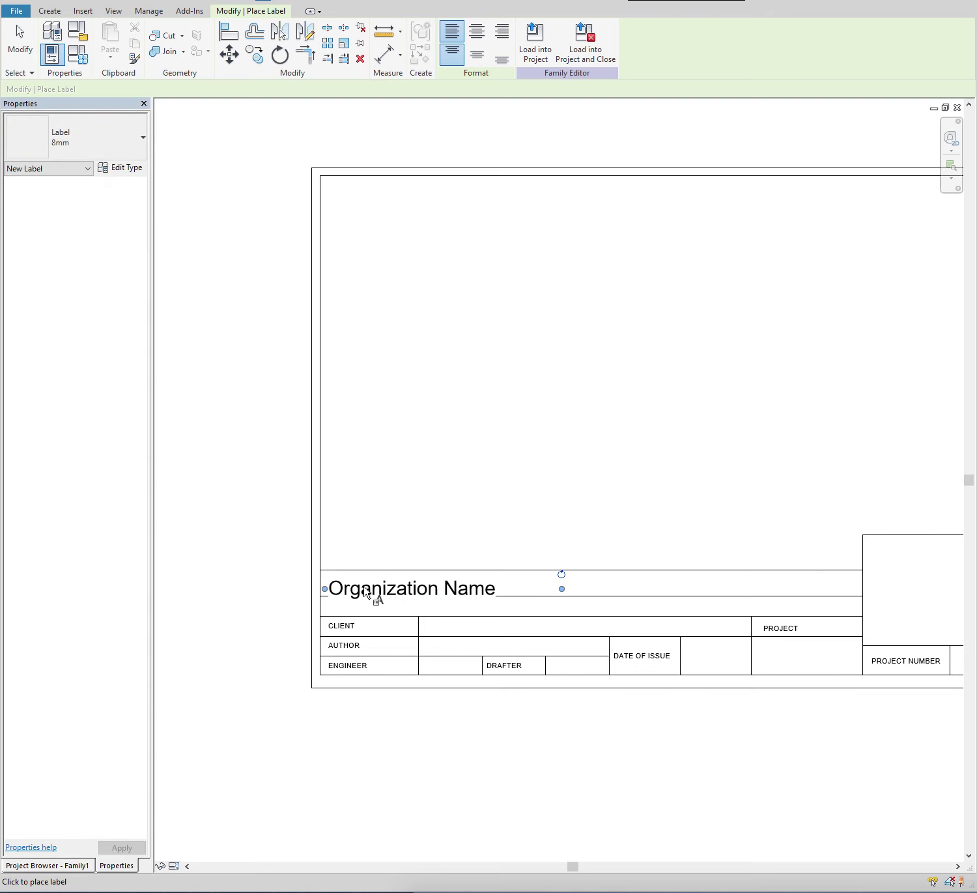
{"action": "scroll", "coordinate": [374, 593], "scroll_direction": "up", "scroll_amount": 1}
{"action": "scroll", "coordinate": [374, 585], "scroll_direction": "up", "scroll_amount": 1}
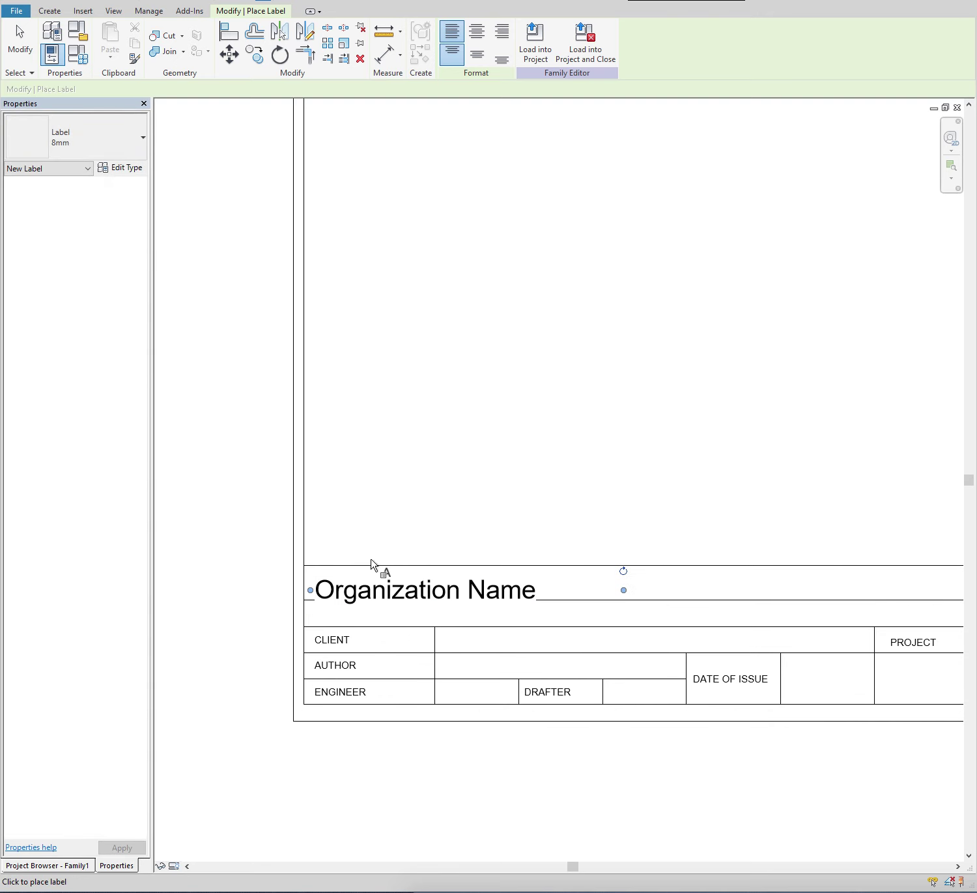
{"action": "left_click", "coordinate": [368, 595]}
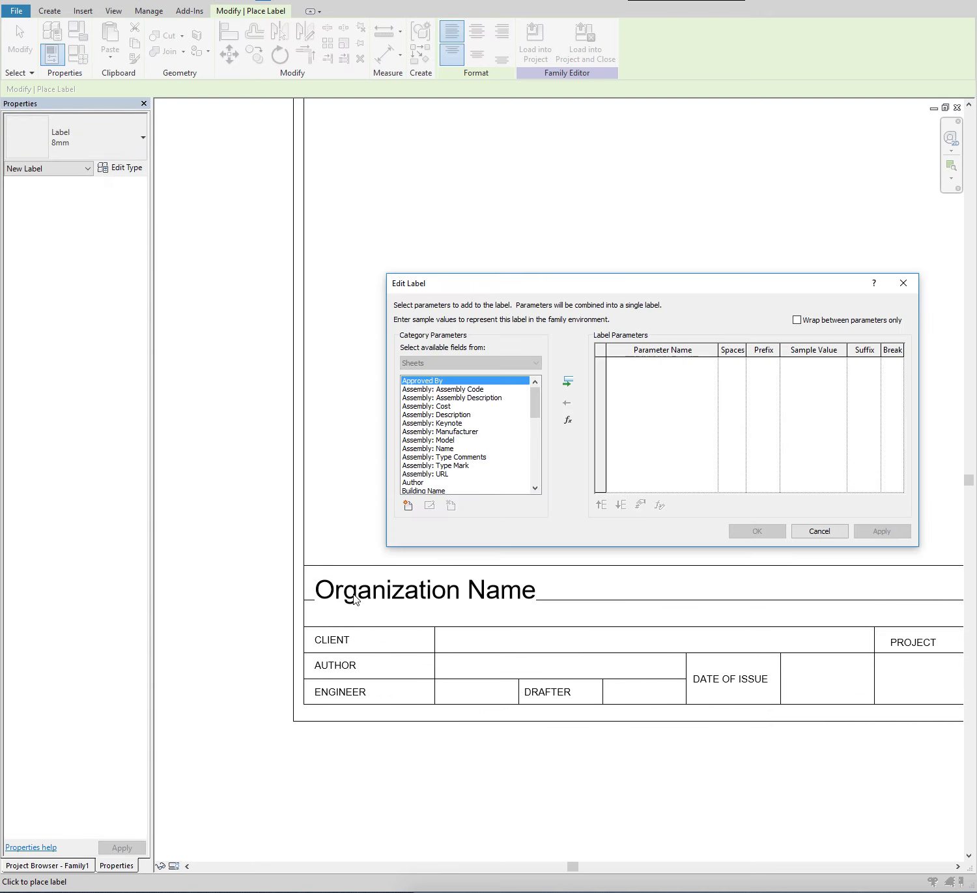
{"action": "left_click", "coordinate": [810, 537]}
{"action": "key", "text": "Escape"}
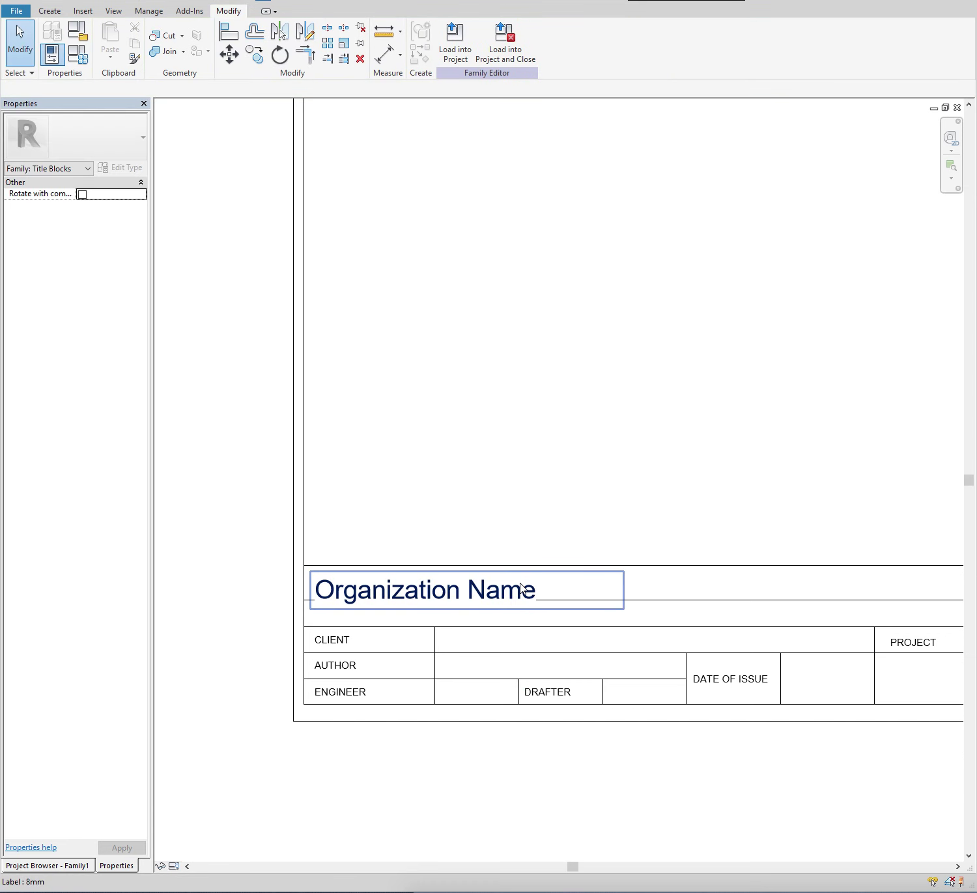
{"action": "left_click_drag", "start_coordinate": [521, 589], "coordinate": [523, 581]}
{"action": "left_click", "coordinate": [526, 536]}
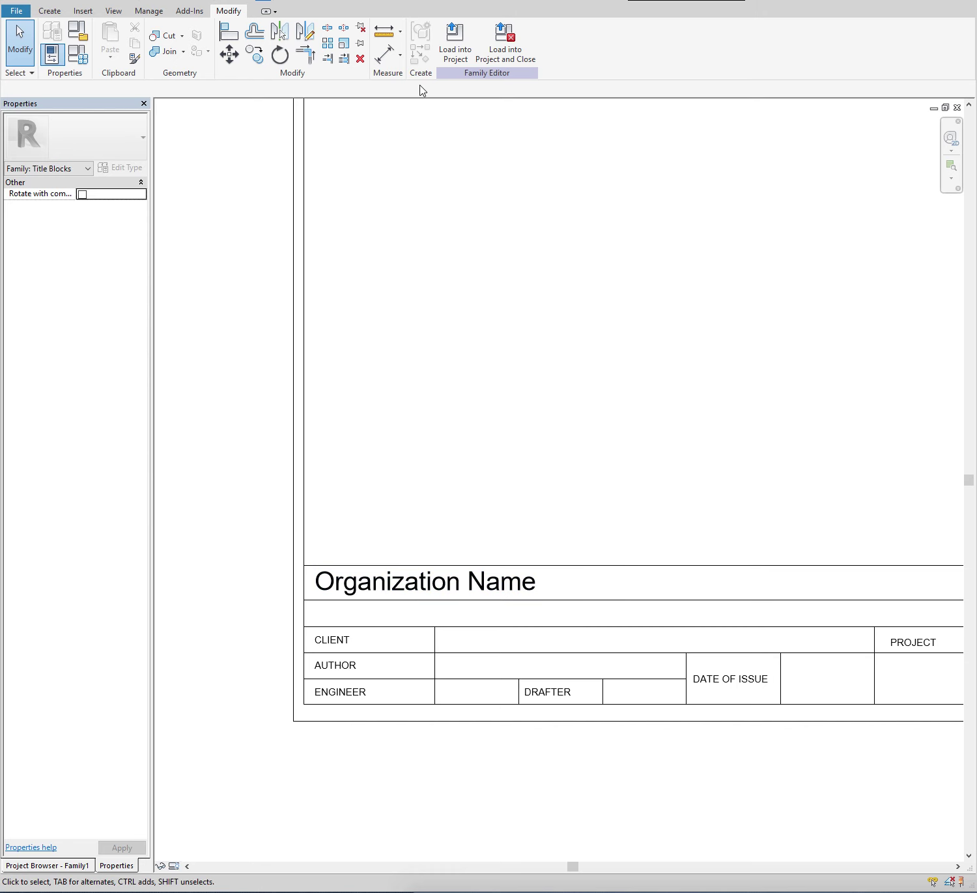
- Place an Organization Description label in the title block's second row
{"action": "left_click", "coordinate": [47, 12]}
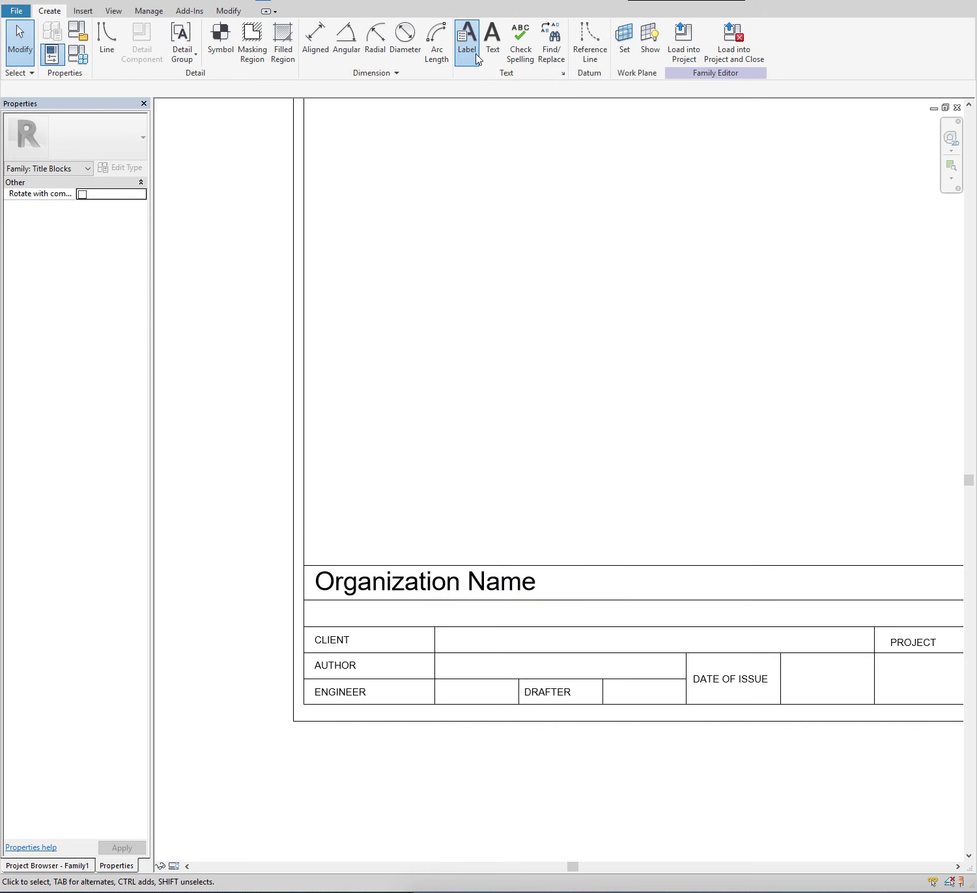
{"action": "left_click", "coordinate": [468, 41]}
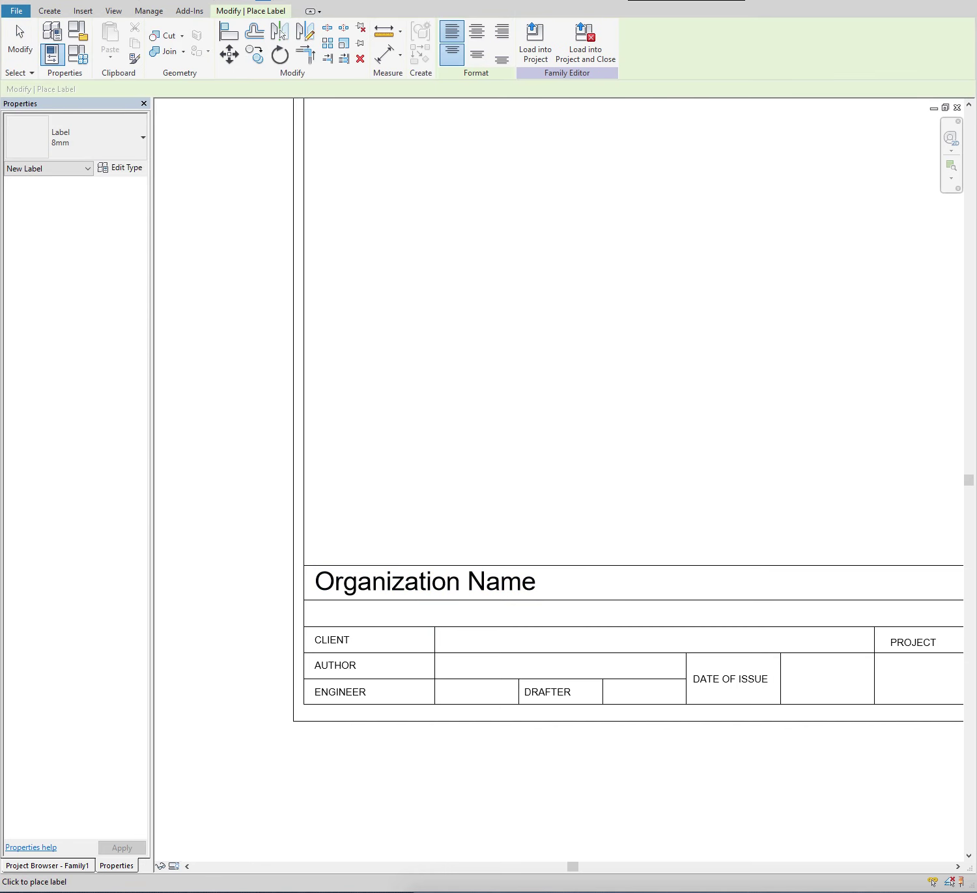
{"action": "left_click", "coordinate": [318, 615]}
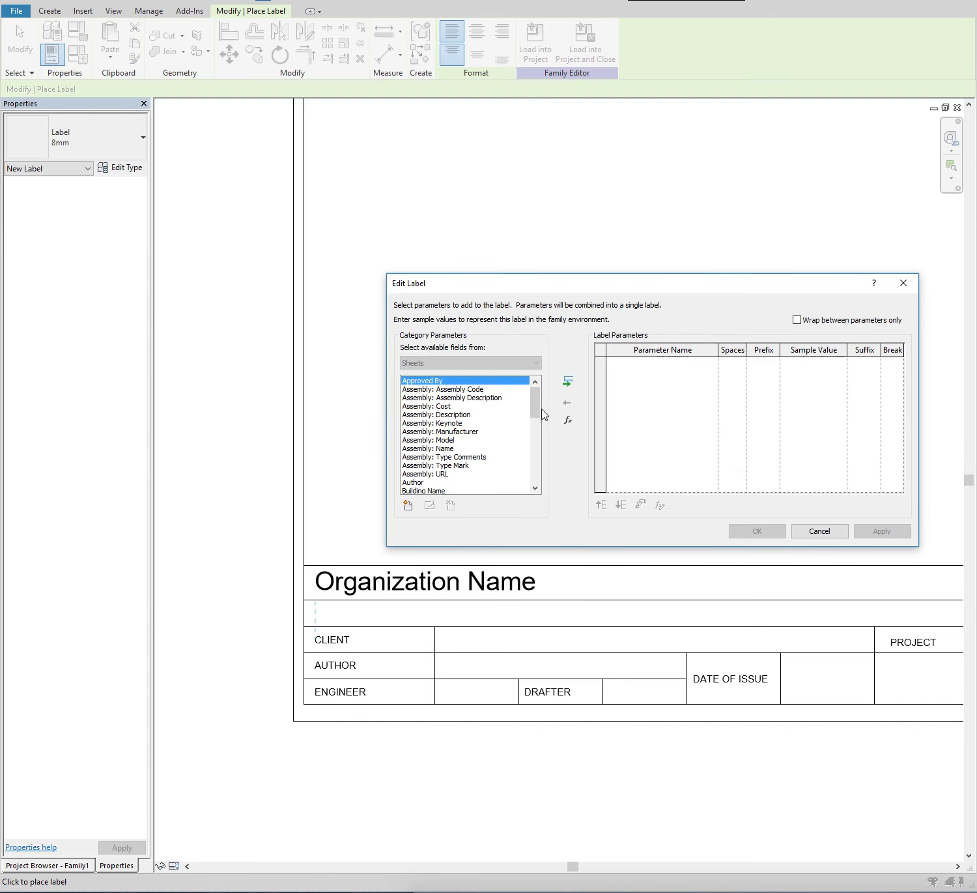
{"action": "left_click_drag", "start_coordinate": [537, 415], "coordinate": [539, 461]}
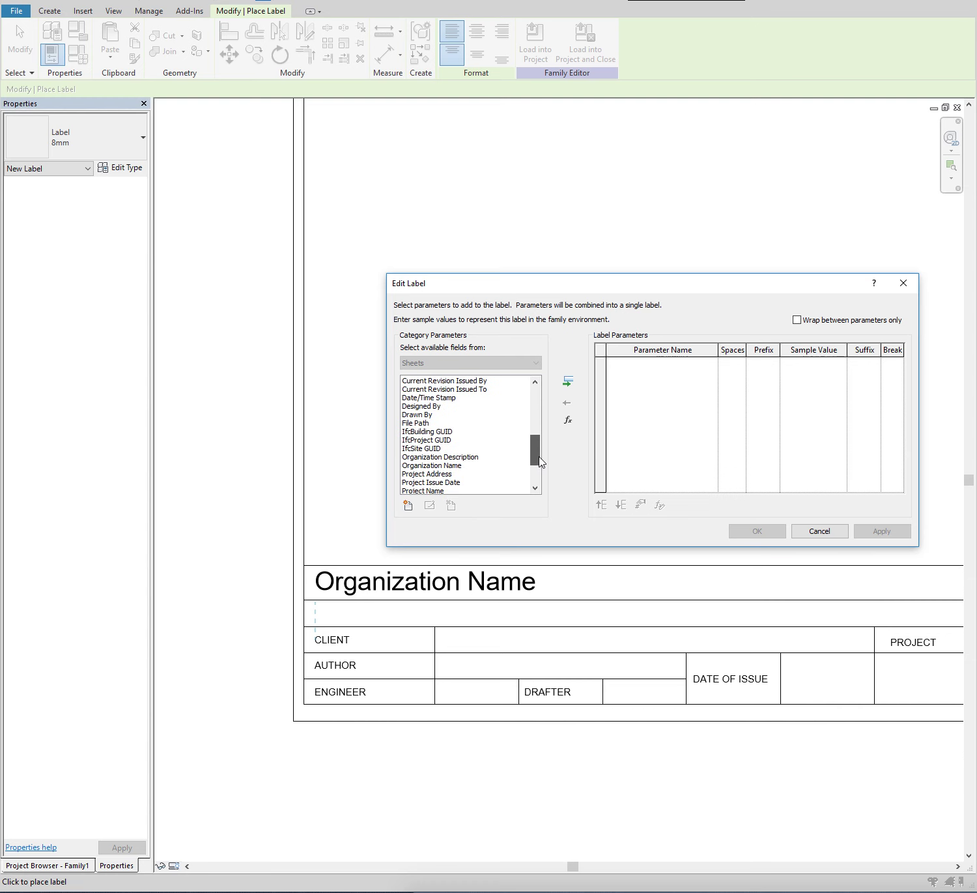
{"action": "left_click", "coordinate": [472, 457]}
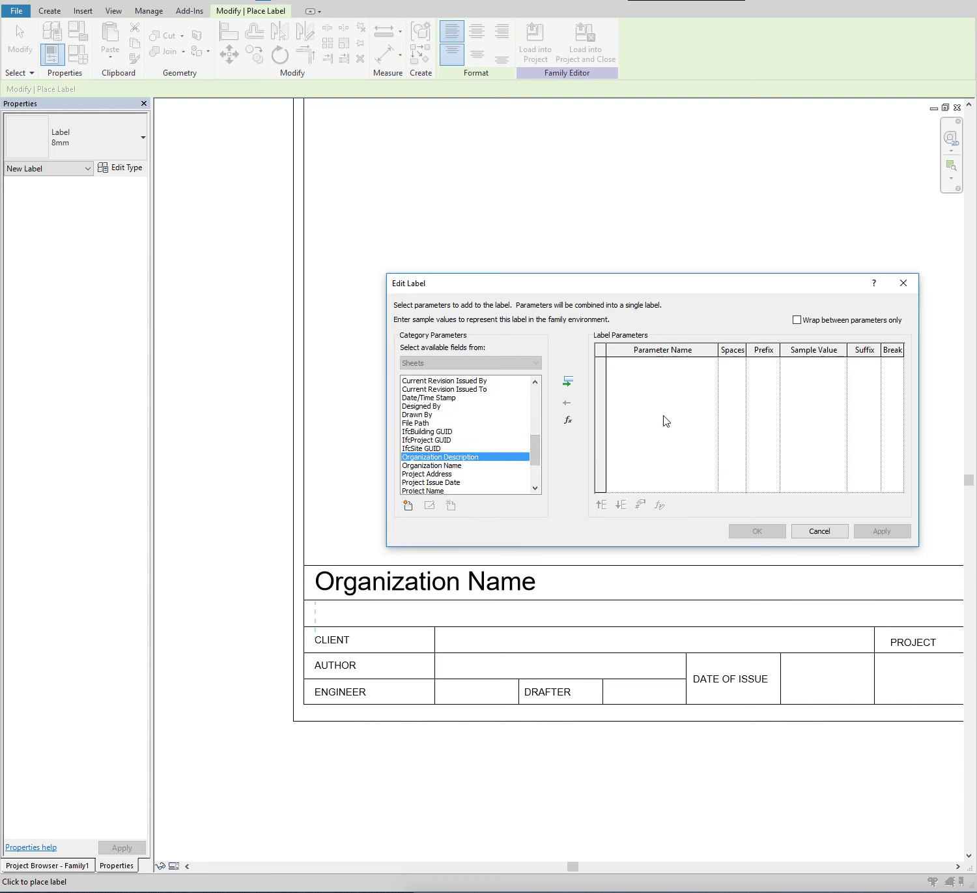
{"action": "left_click", "coordinate": [568, 380]}
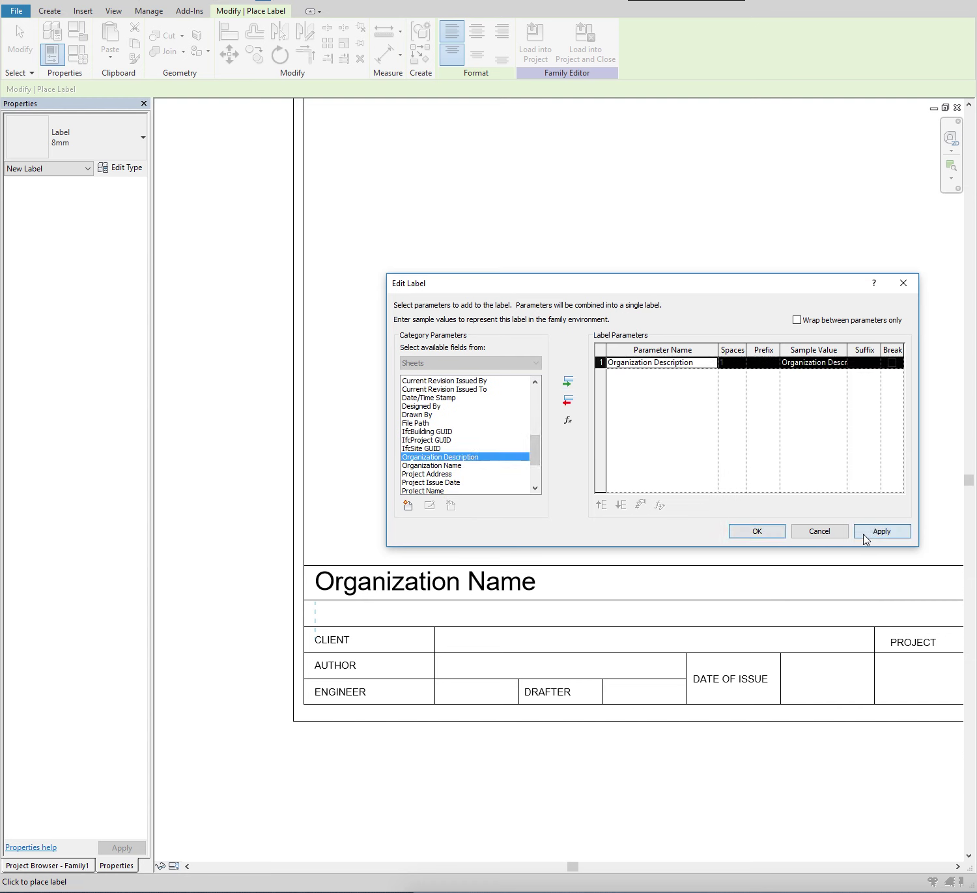
{"action": "left_click", "coordinate": [879, 531]}
{"action": "left_click", "coordinate": [757, 531]}
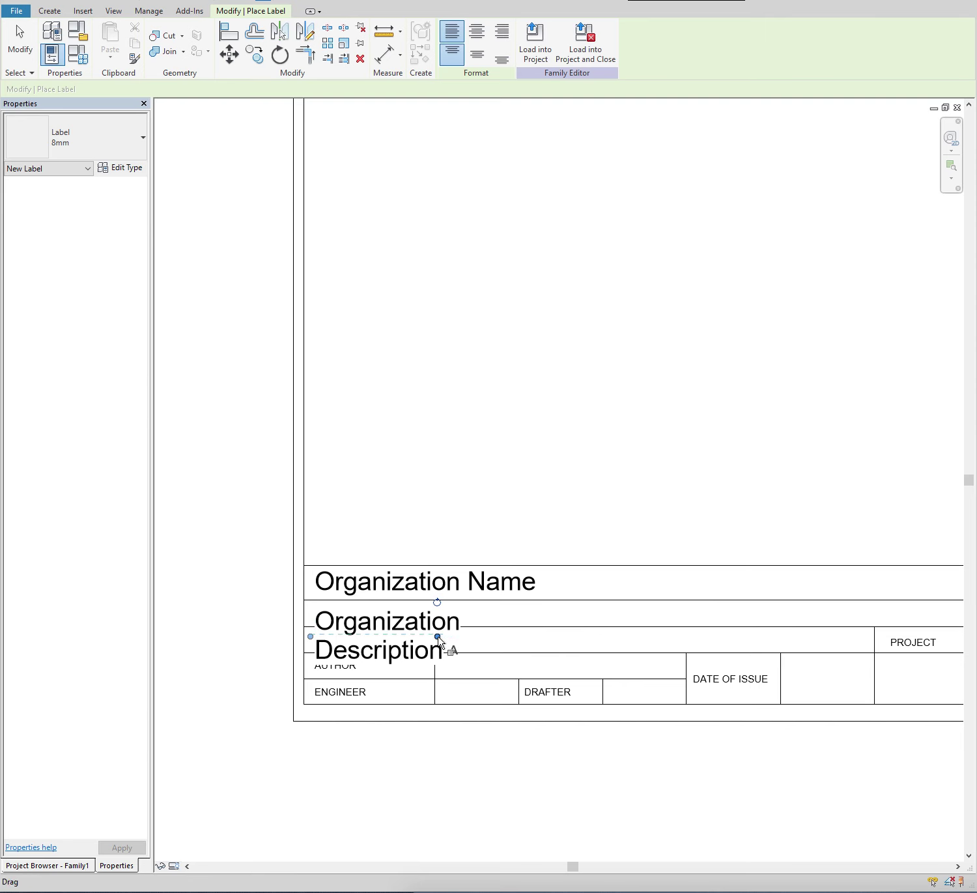
- Widen the Organization Description label onto one line and nudge it upward
{"action": "left_click_drag", "start_coordinate": [440, 643], "coordinate": [637, 628]}
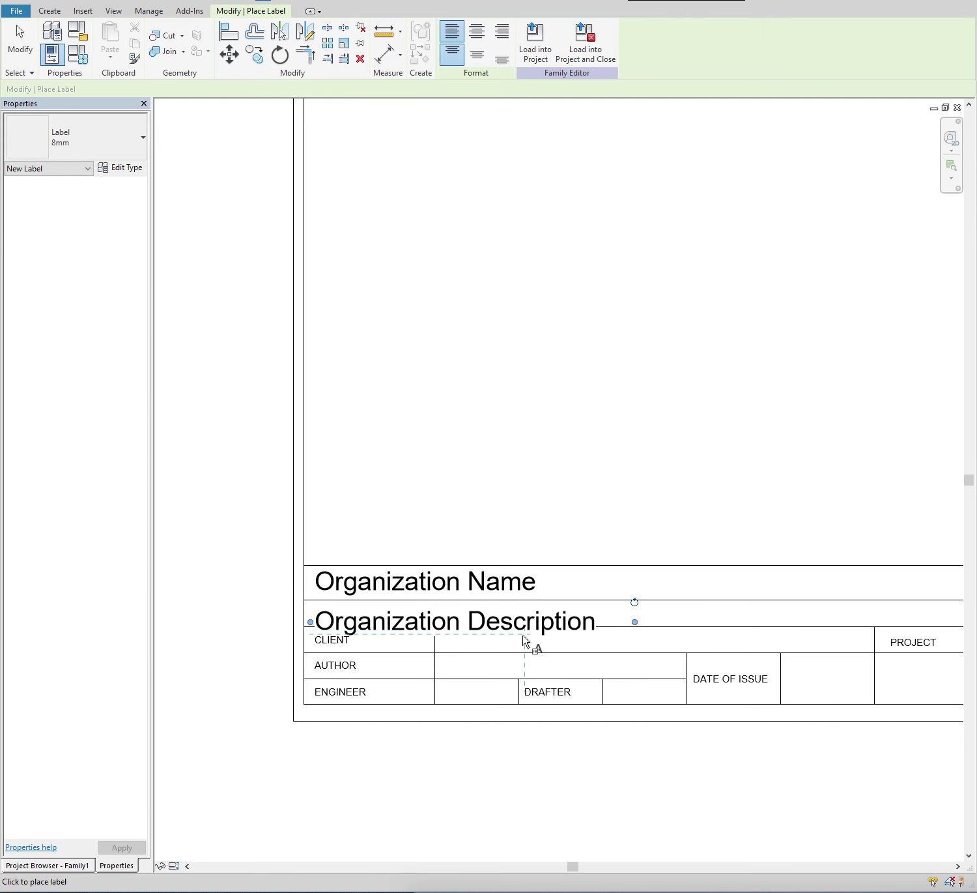
{"action": "key", "text": "Escape"}
{"action": "left_click", "coordinate": [350, 632]}
{"action": "left_click", "coordinate": [806, 535]}
{"action": "key", "text": "Escape"}
{"action": "left_click", "coordinate": [541, 628]}
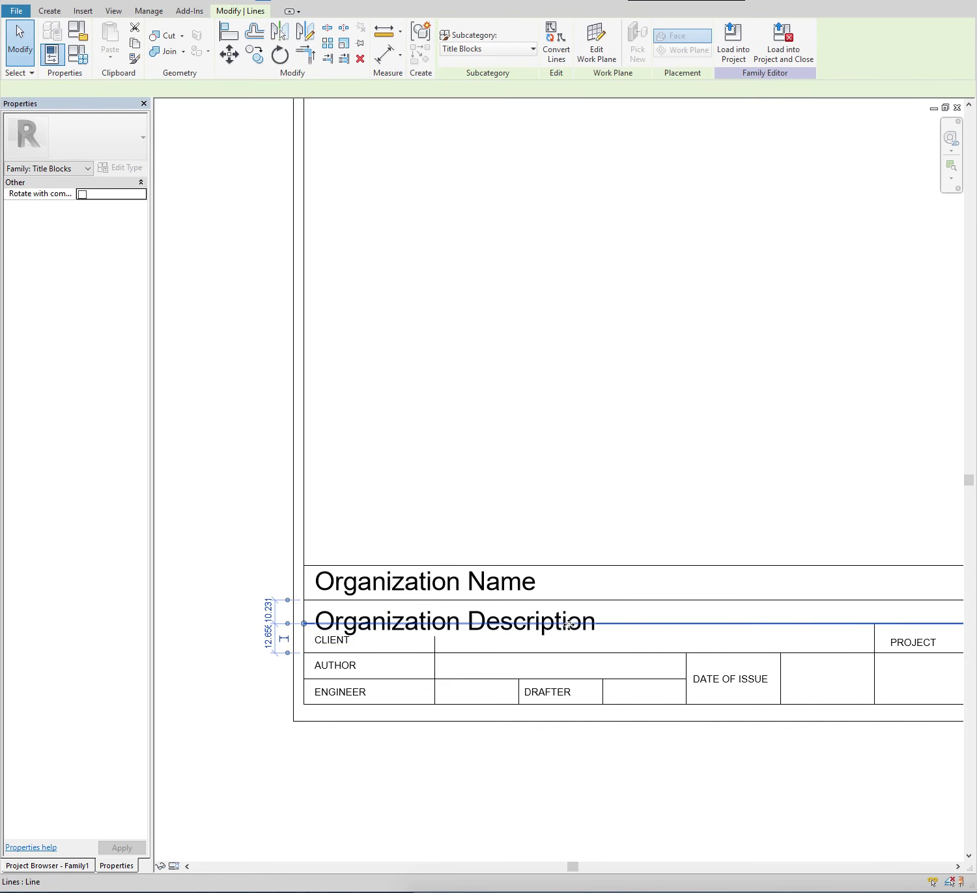
{"action": "key", "text": "Escape"}
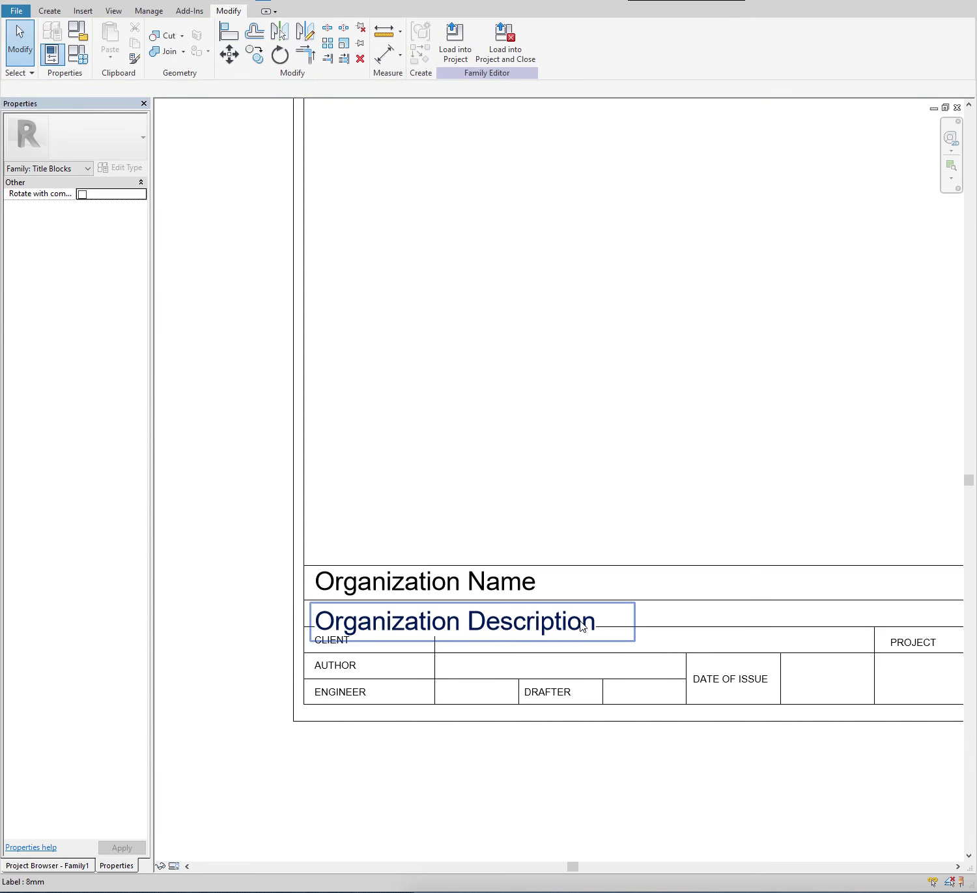
{"action": "left_click", "coordinate": [583, 626]}
{"action": "key", "text": "Up"}
{"action": "key", "text": "Up"}
{"action": "key", "text": "Up"}
{"action": "key", "text": "Escape"}
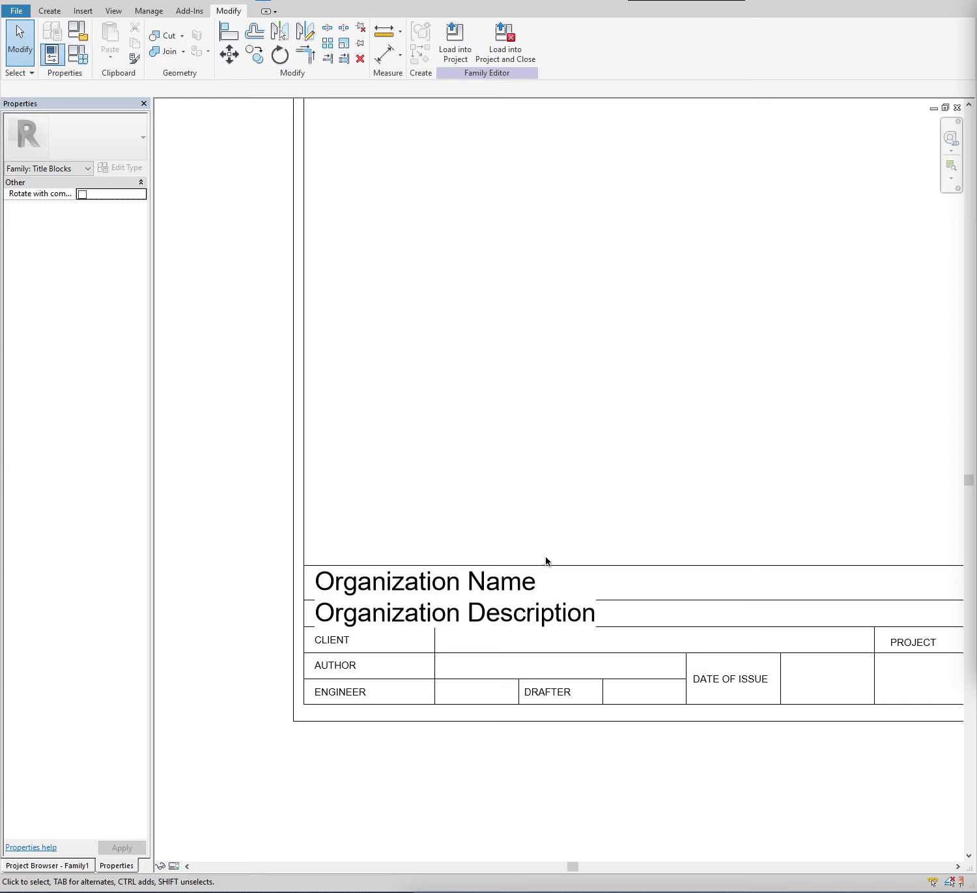
- Give Organization Description a duplicated label type named 6.5mm with 6.5 mm text size
{"action": "left_click", "coordinate": [337, 587]}
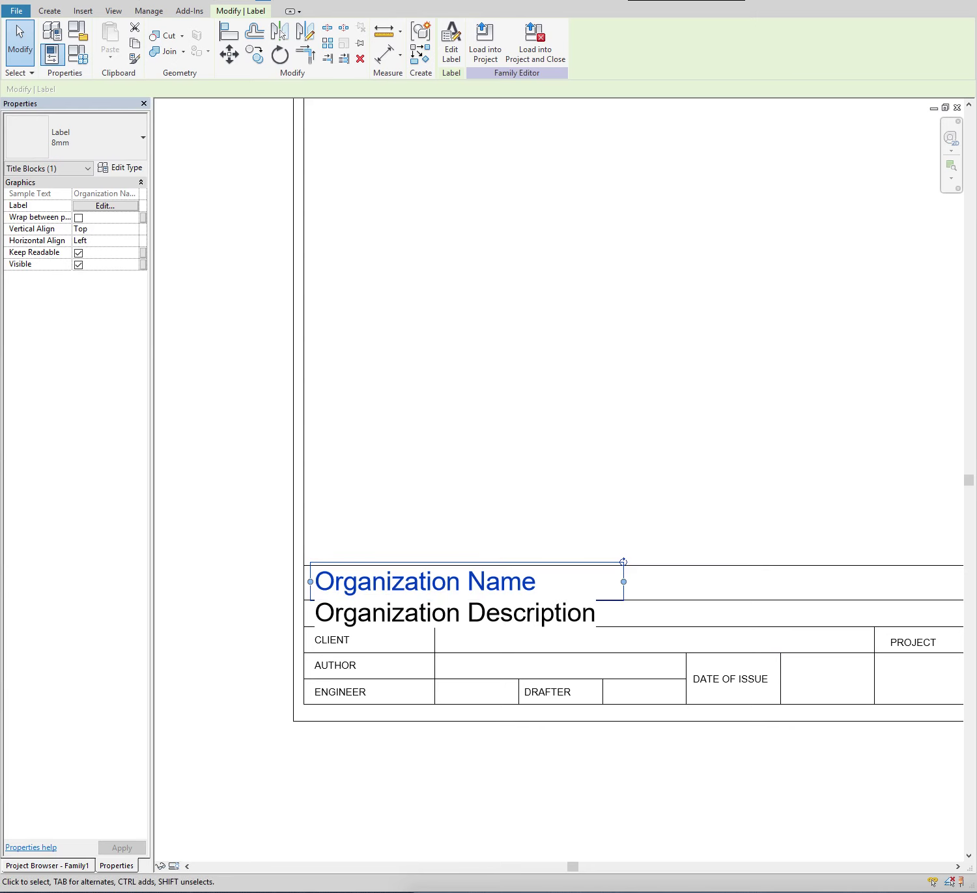
{"action": "key", "text": "Tab"}
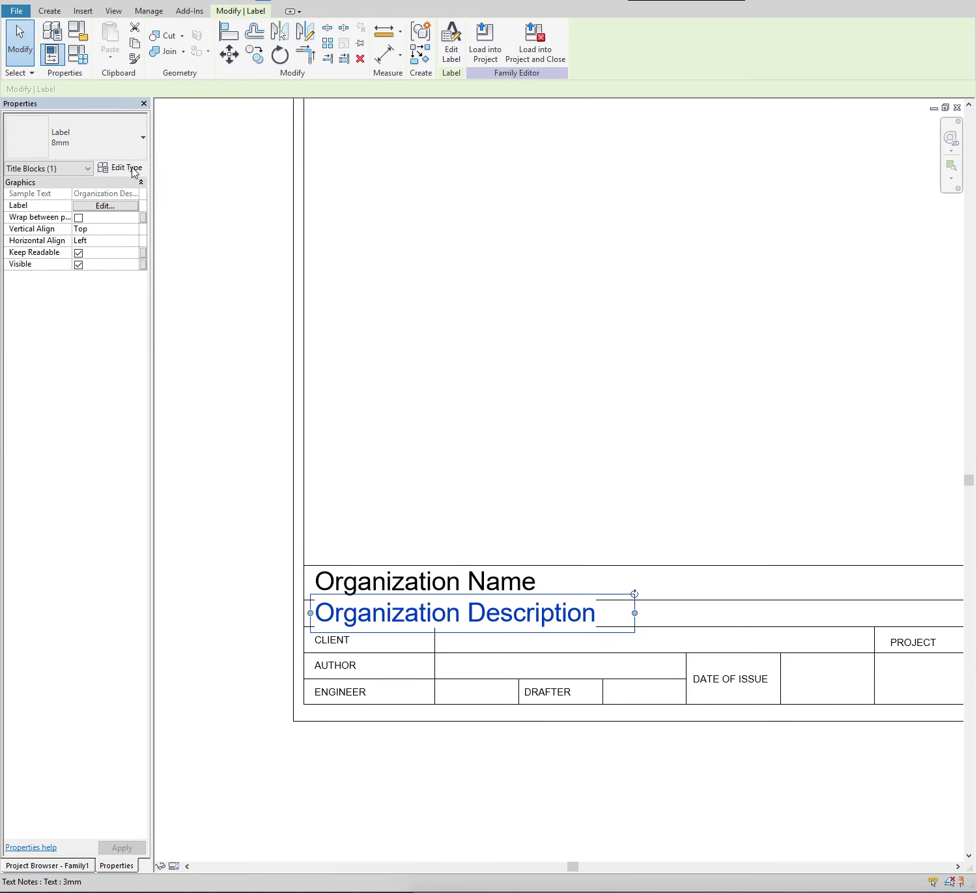
{"action": "left_click", "coordinate": [133, 171]}
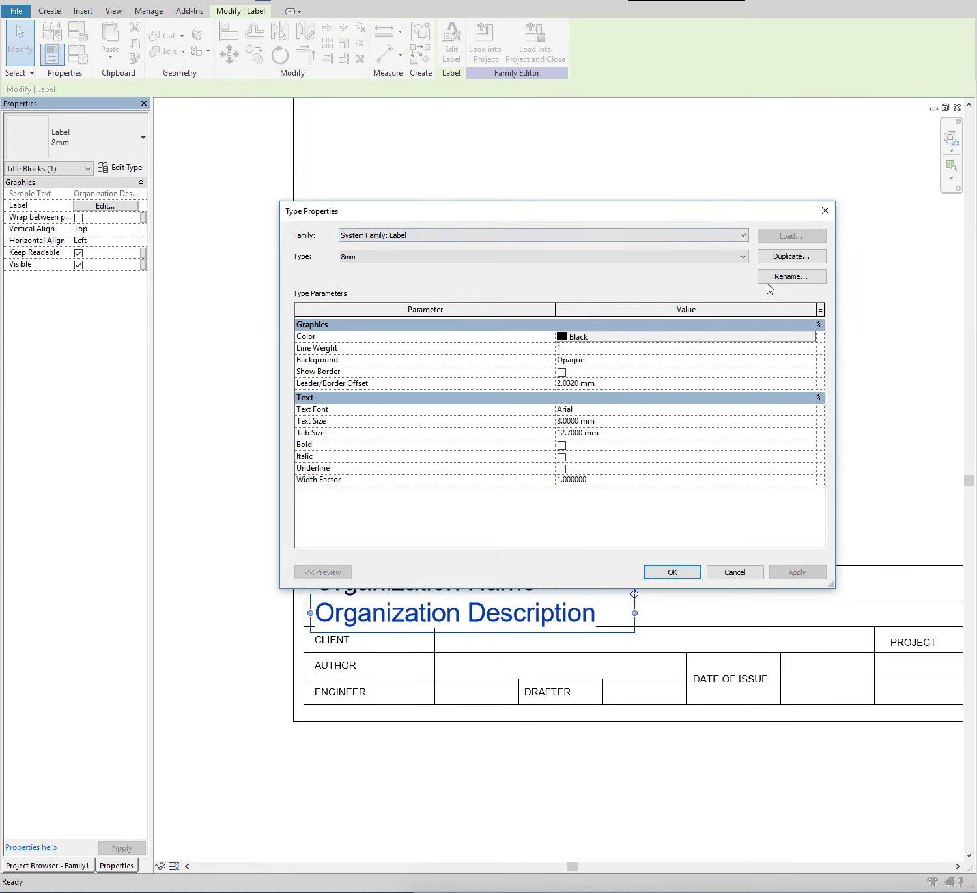
{"action": "left_click", "coordinate": [771, 259]}
{"action": "left_click", "coordinate": [506, 390]}
{"action": "type", "text": "5"}
{"action": "type", "text": ".5"}
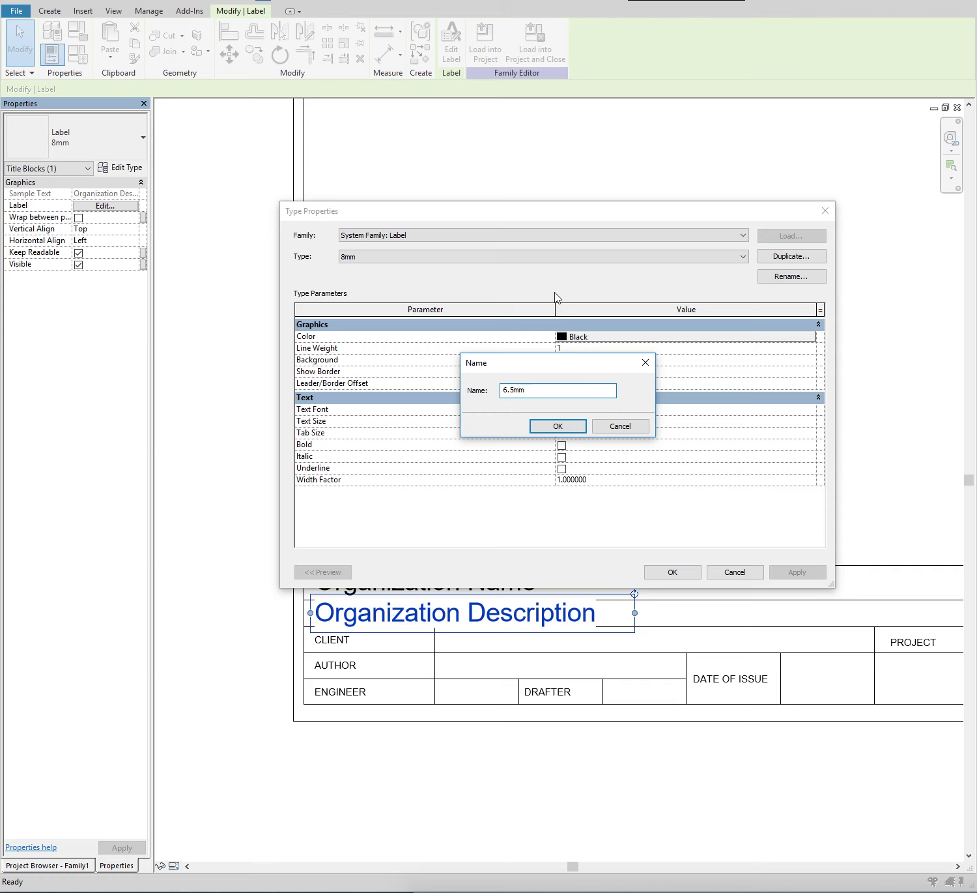
{"action": "left_click", "coordinate": [558, 425]}
{"action": "left_click", "coordinate": [560, 423]}
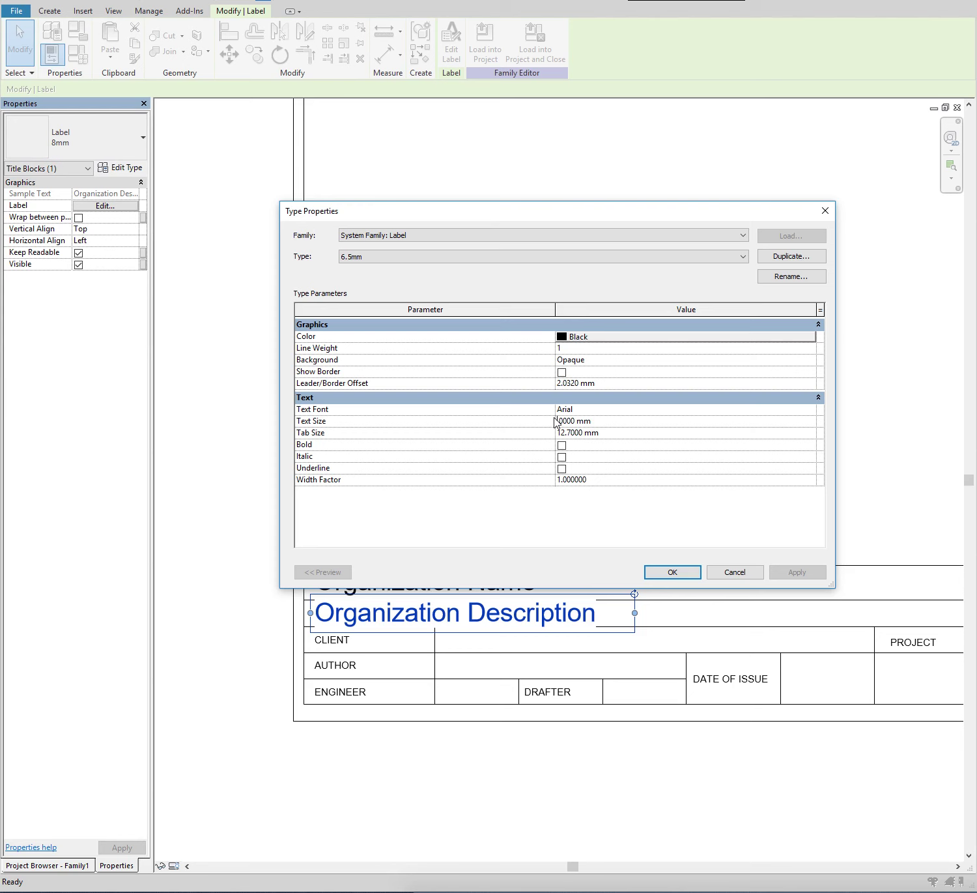
{"action": "type", "text": "6.5"}
{"action": "left_click", "coordinate": [662, 572]}
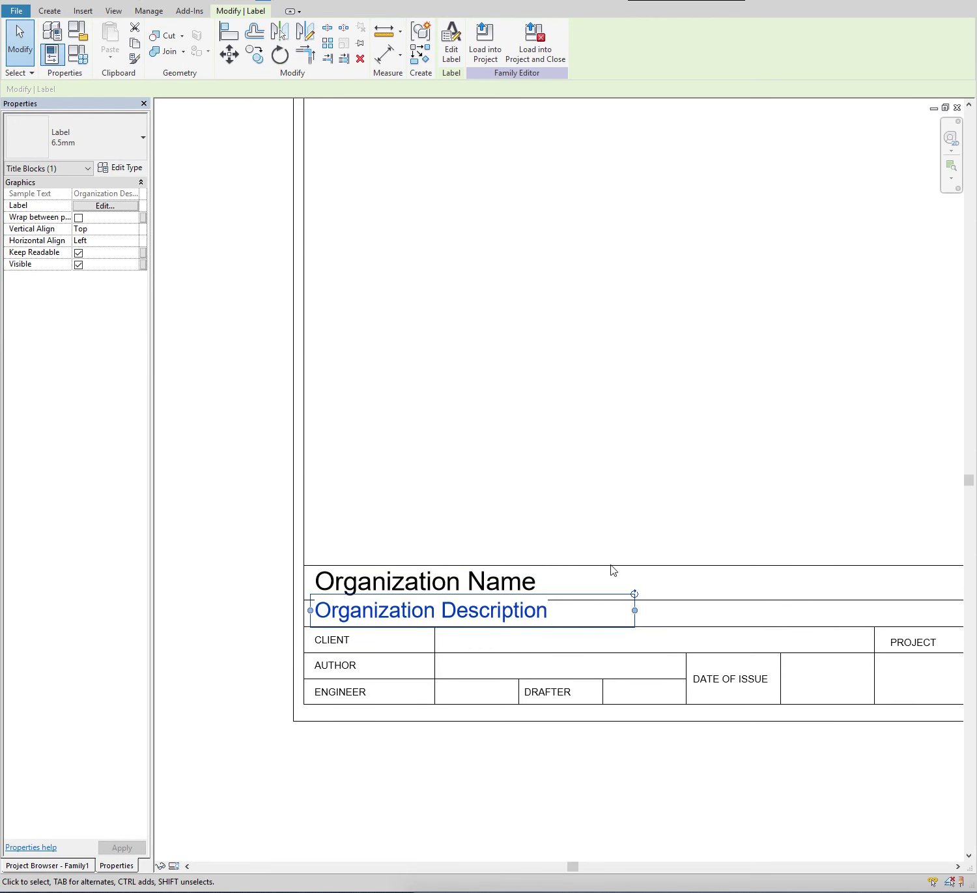
{"action": "left_click", "coordinate": [629, 541]}
{"action": "left_click", "coordinate": [453, 614]}
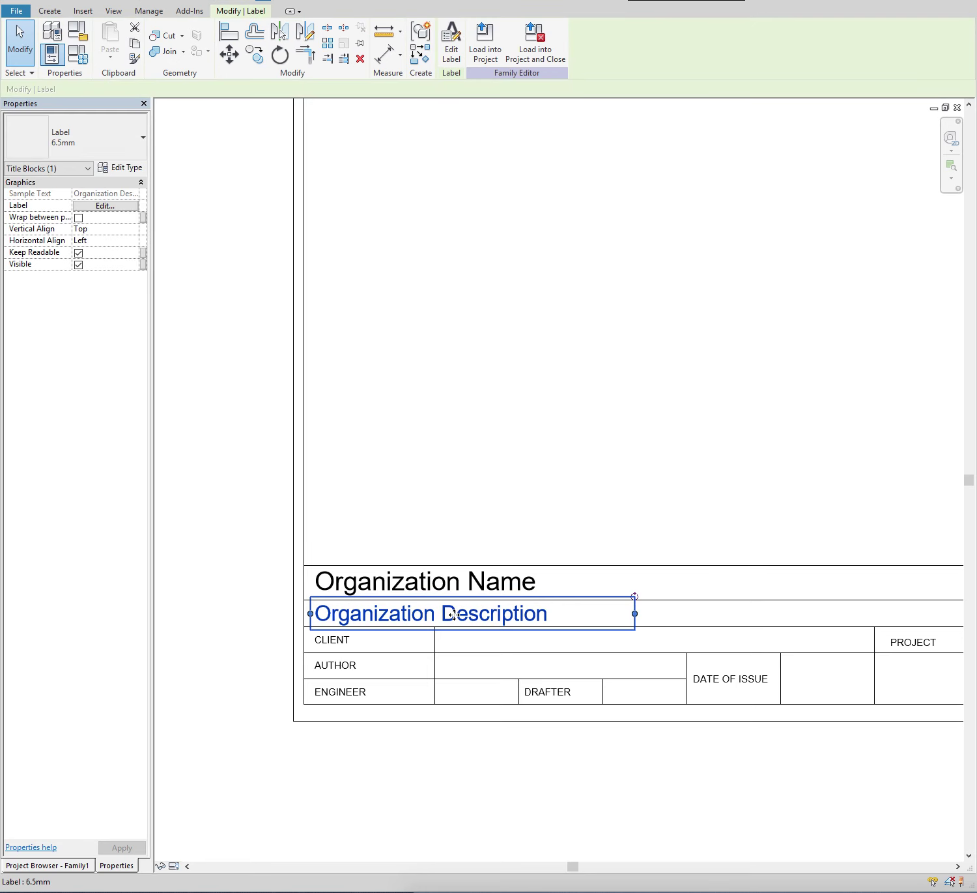
{"action": "left_click", "coordinate": [737, 495]}
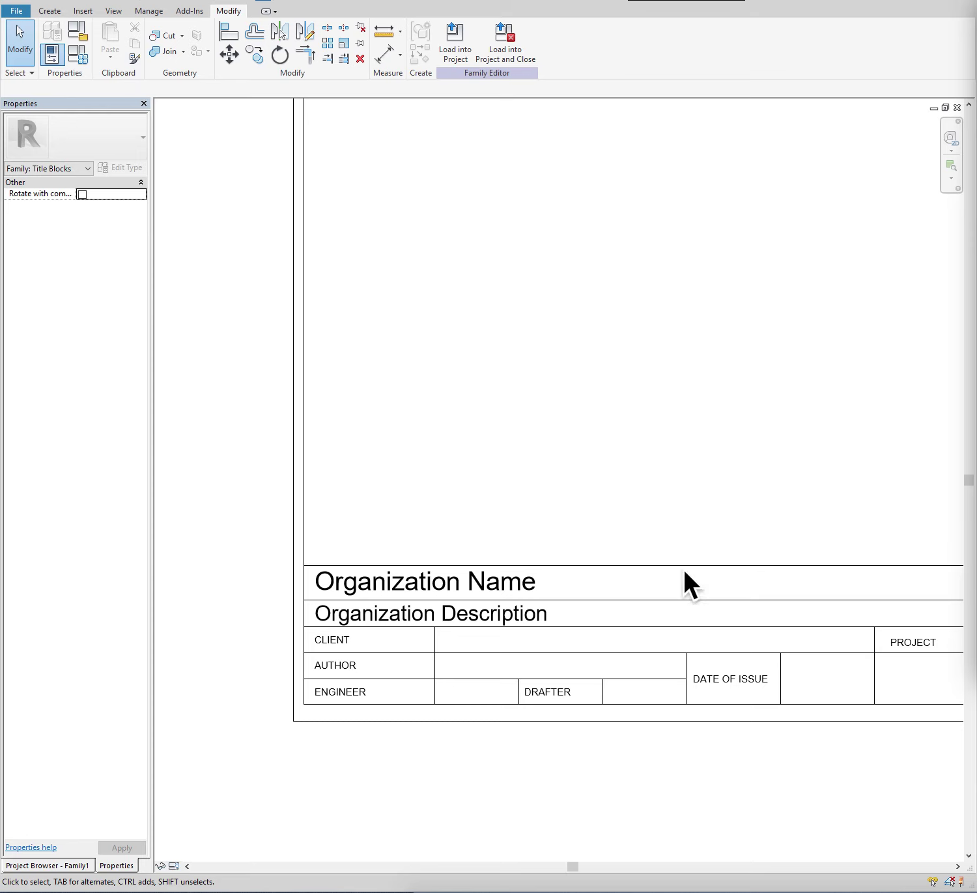
{"action": "scroll", "coordinate": [452, 581], "scroll_direction": "down", "scroll_amount": 1}
{"action": "scroll", "coordinate": [483, 581], "scroll_direction": "down", "scroll_amount": 1}
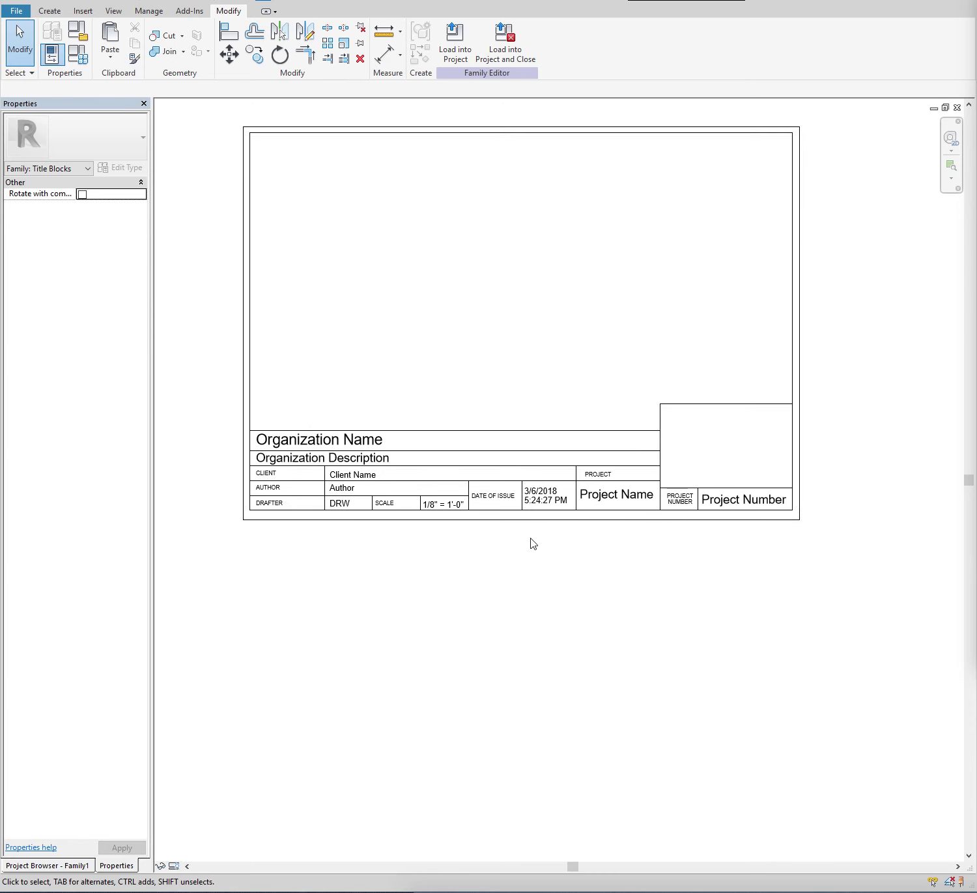
{"action": "scroll", "coordinate": [531, 543], "scroll_direction": "up", "scroll_amount": 1}
{"action": "scroll", "coordinate": [530, 543], "scroll_direction": "up", "scroll_amount": 1}
{"action": "scroll", "coordinate": [530, 543], "scroll_direction": "down", "scroll_amount": 3}
{"action": "scroll", "coordinate": [299, 406], "scroll_direction": "up", "scroll_amount": 1}
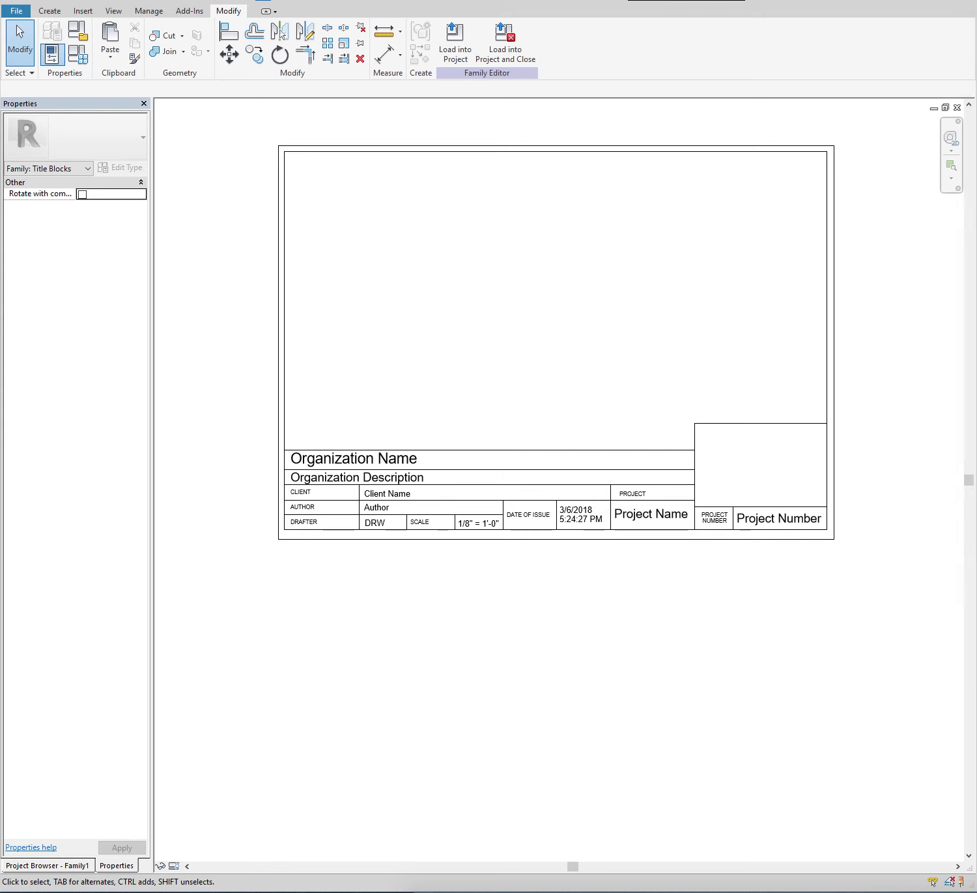
- Import and place the Swinburne-University-of-Technology logo image in the family
{"action": "left_click", "coordinate": [83, 10]}
{"action": "left_click", "coordinate": [369, 37]}
{"action": "left_click", "coordinate": [511, 287]}
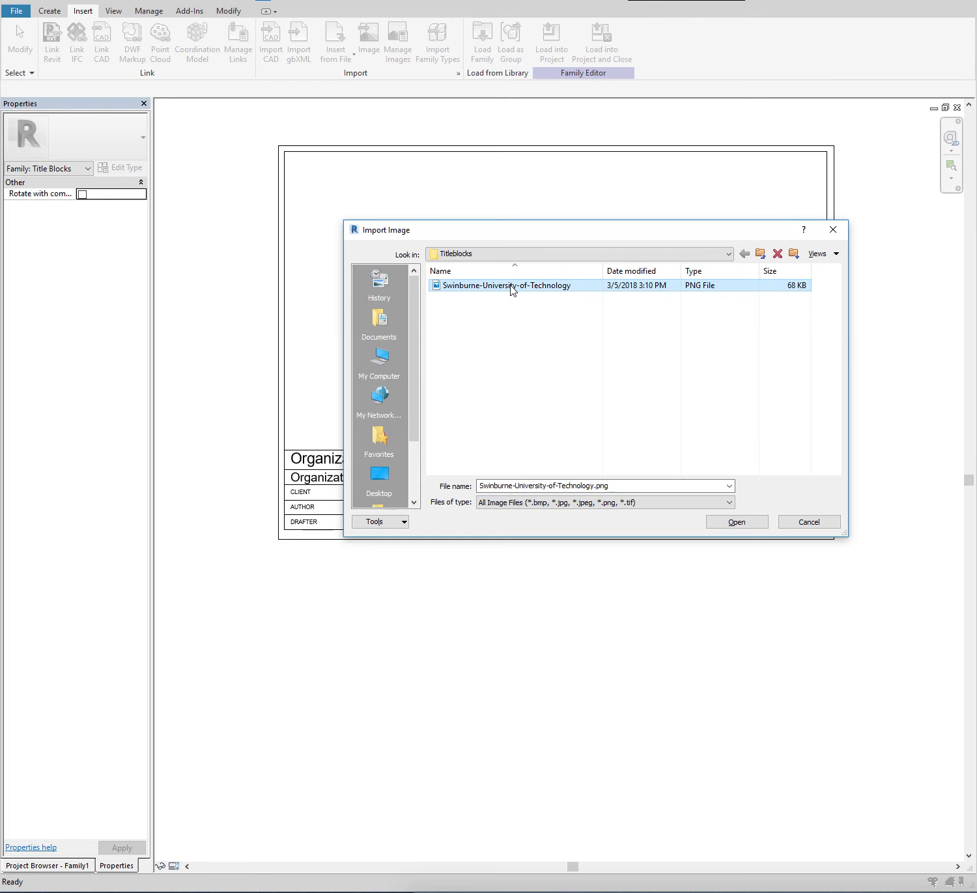
{"action": "left_click", "coordinate": [733, 523]}
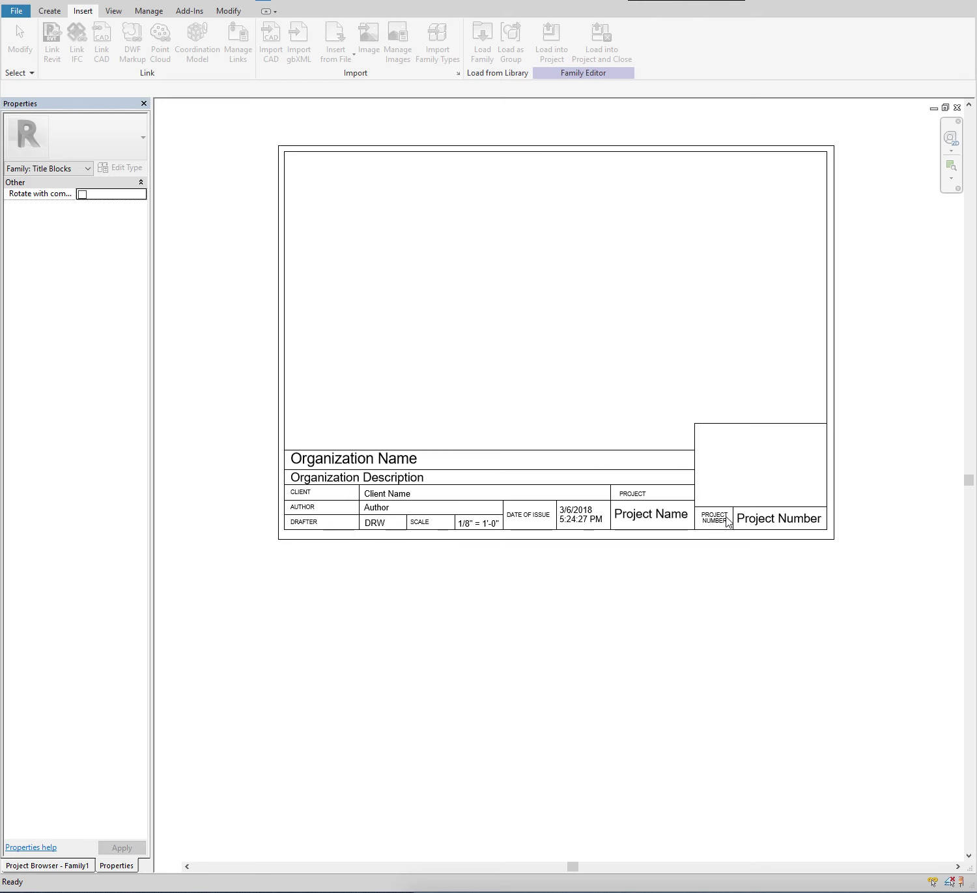
{"action": "left_click", "coordinate": [592, 414]}
{"action": "scroll", "coordinate": [593, 414], "scroll_direction": "down", "scroll_amount": 2}
{"action": "left_click", "coordinate": [591, 407]}
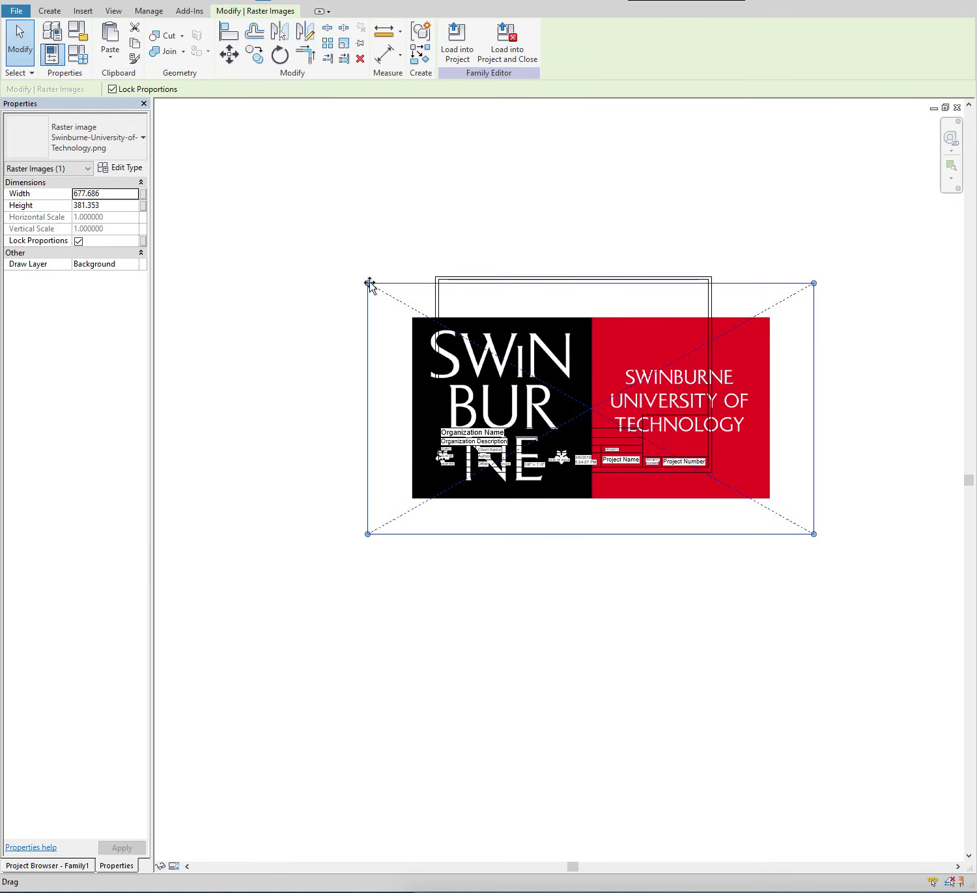
- Scale the logo down and fit it into the top-right logo cell
{"action": "mouse_move", "coordinate": [370, 285]}
{"action": "left_mouse_down"}
{"action": "mouse_move", "coordinate": [754, 506]}
{"action": "mouse_move", "coordinate": [656, 437]}
{"action": "left_mouse_up"}
{"action": "scroll", "coordinate": [656, 437], "scroll_direction": "up", "scroll_amount": 1}
{"action": "scroll", "coordinate": [659, 434], "scroll_direction": "up", "scroll_amount": 2}
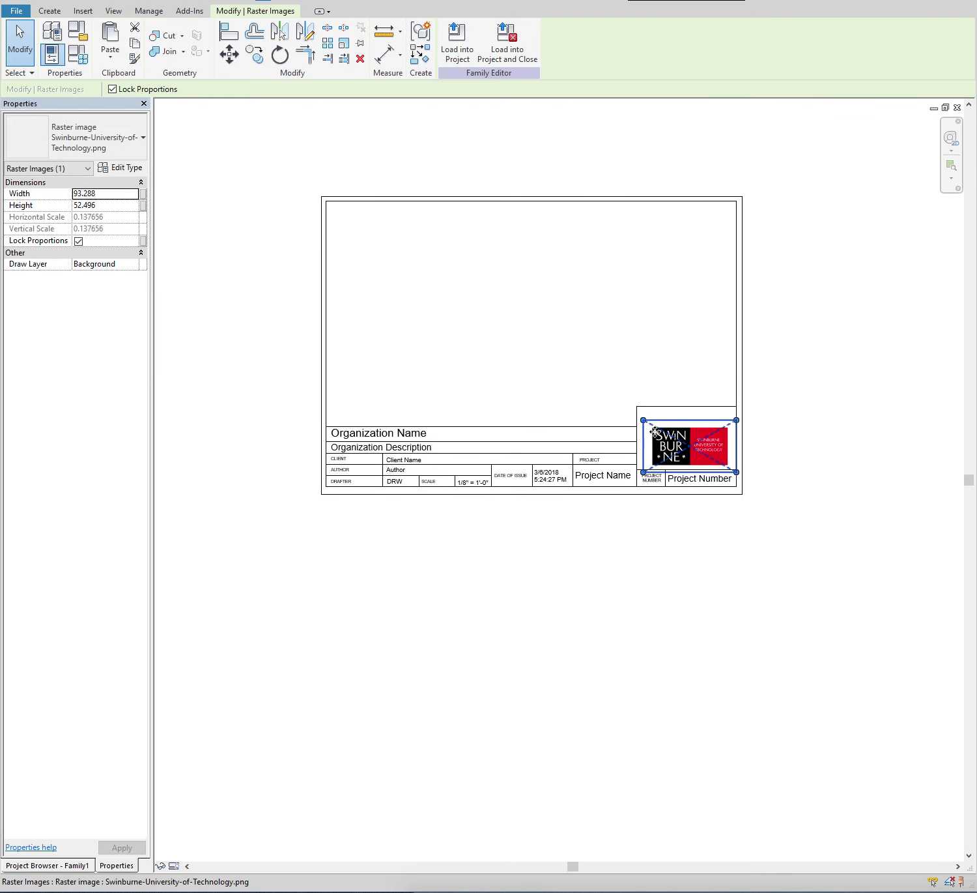
{"action": "scroll", "coordinate": [646, 395], "scroll_direction": "up", "scroll_amount": 1}
{"action": "left_click_drag", "start_coordinate": [658, 449], "coordinate": [654, 436]}
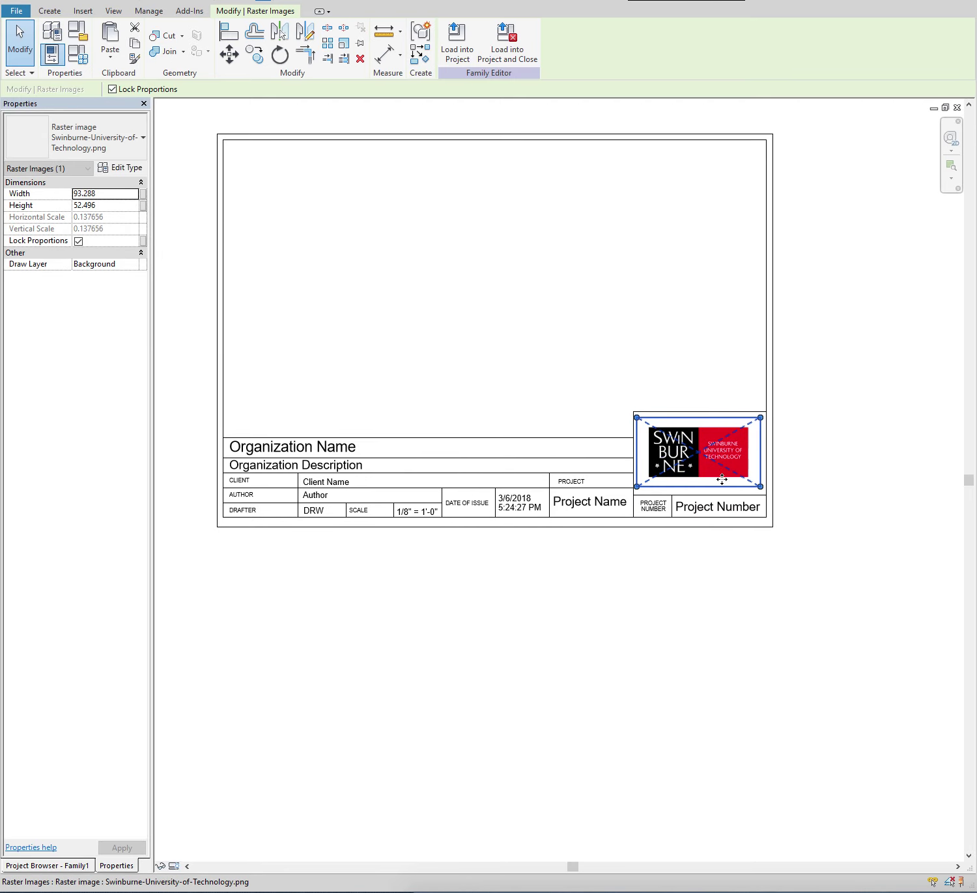
{"action": "left_click_drag", "start_coordinate": [760, 488], "coordinate": [764, 492]}
{"action": "left_click", "coordinate": [692, 388]}
{"action": "scroll", "coordinate": [584, 344], "scroll_direction": "down", "scroll_amount": 1}
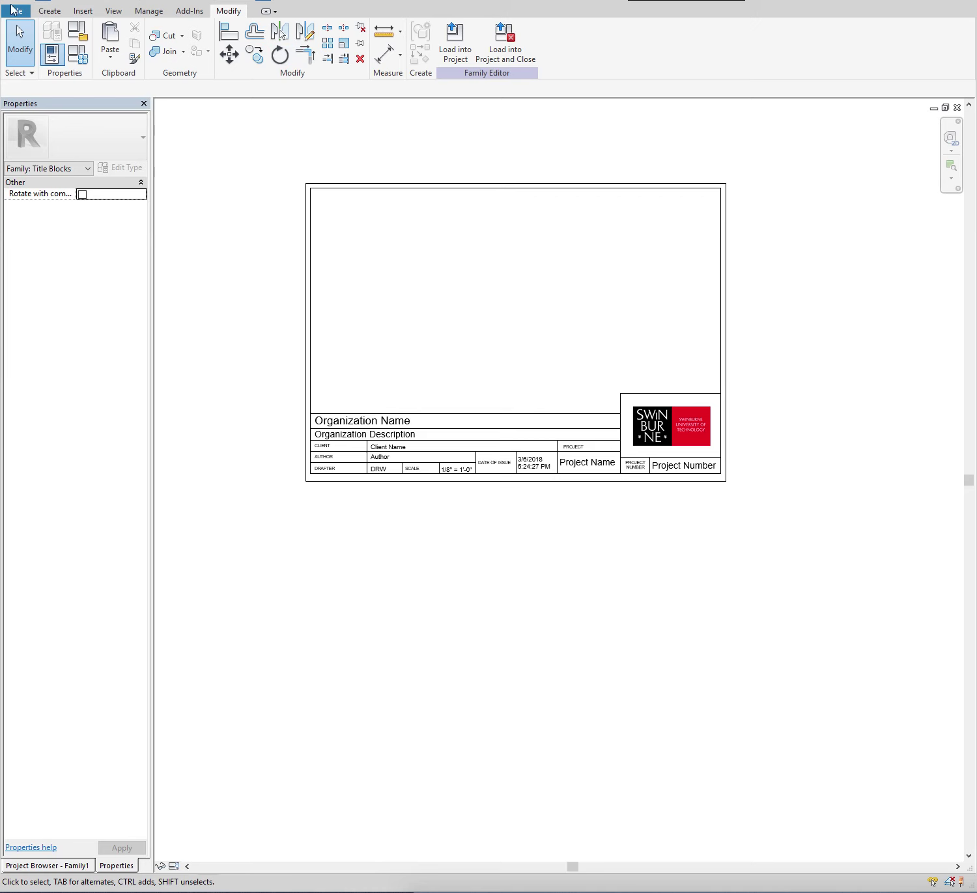
{"action": "left_click", "coordinate": [14, 11]}
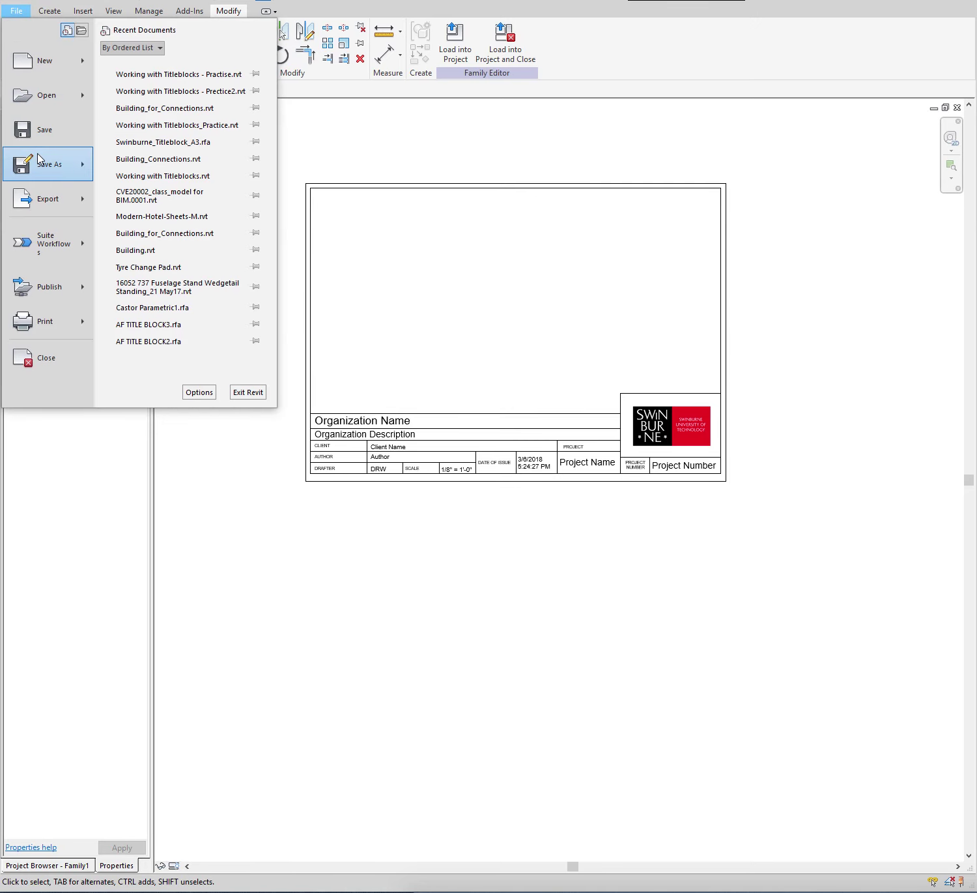
{"action": "mouse_move", "coordinate": [46, 163]}
{"action": "left_click", "coordinate": [157, 123]}
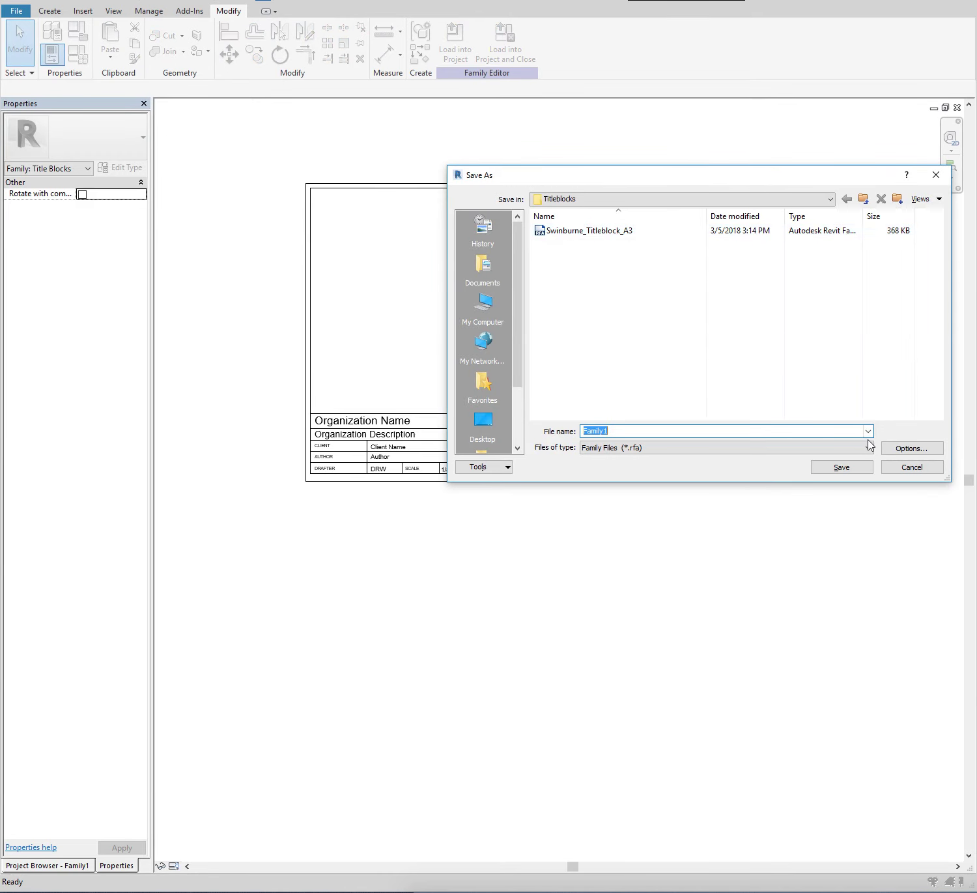
{"action": "left_click", "coordinate": [611, 238]}
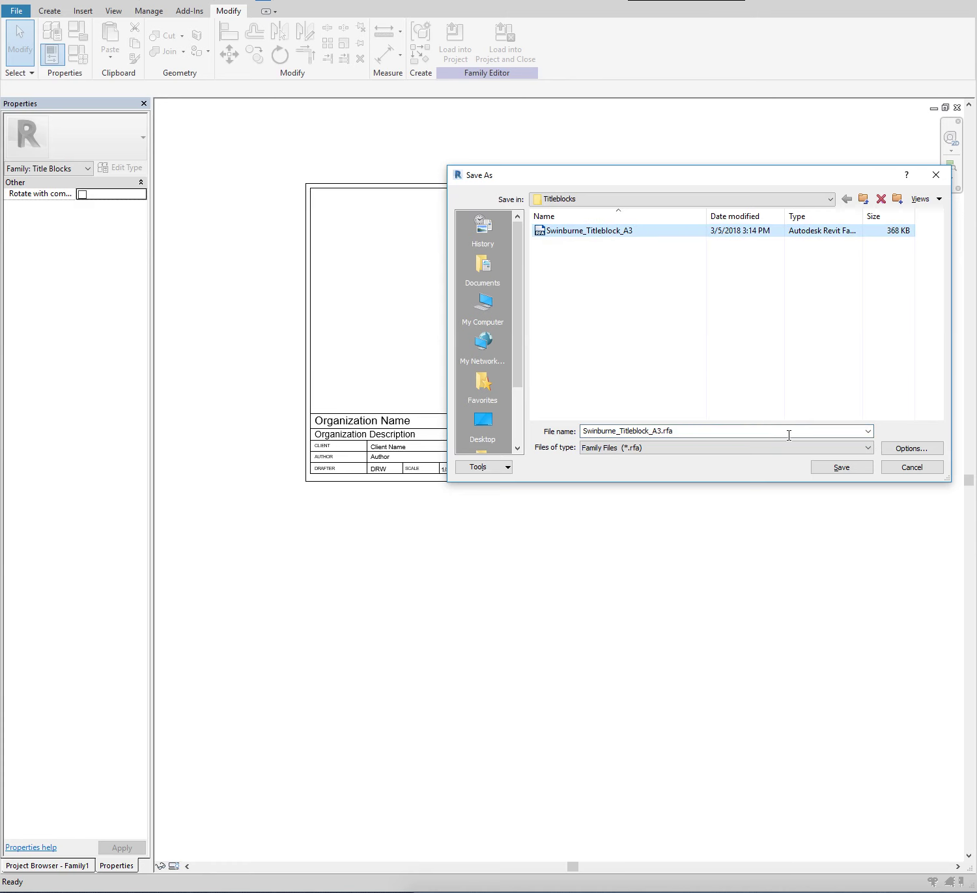
{"action": "left_click", "coordinate": [899, 471]}
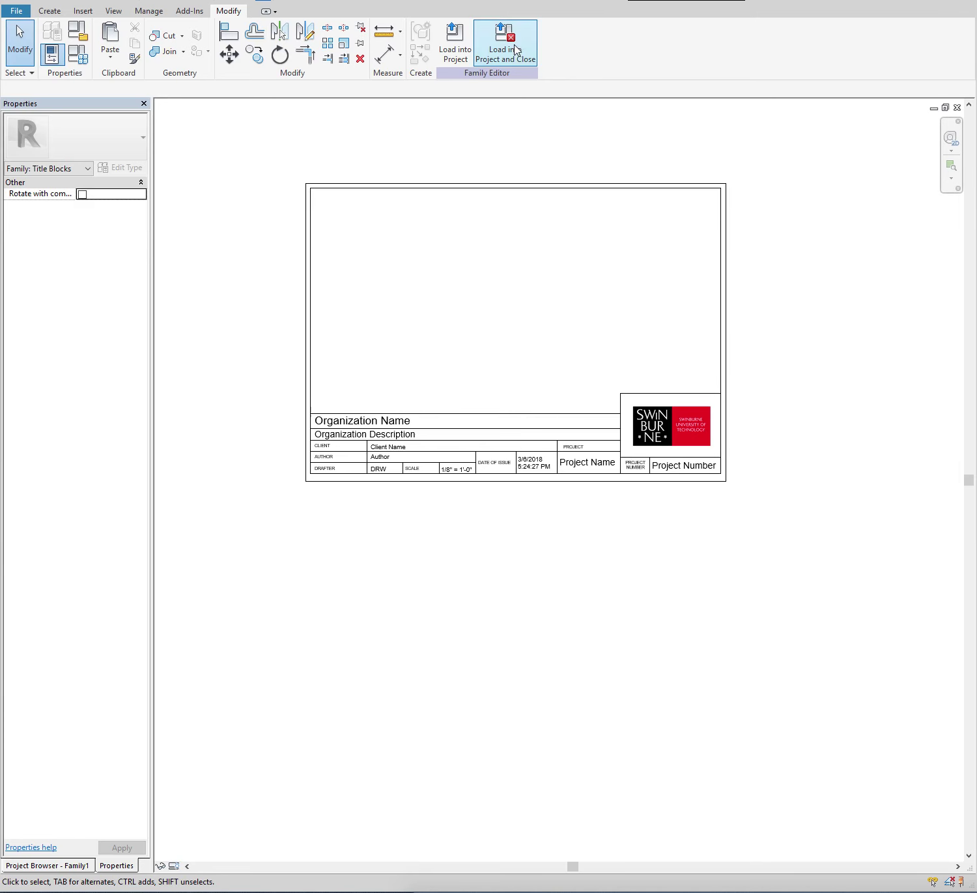
- Load the title block family into the hip-roofed building project
{"action": "left_click", "coordinate": [456, 63]}
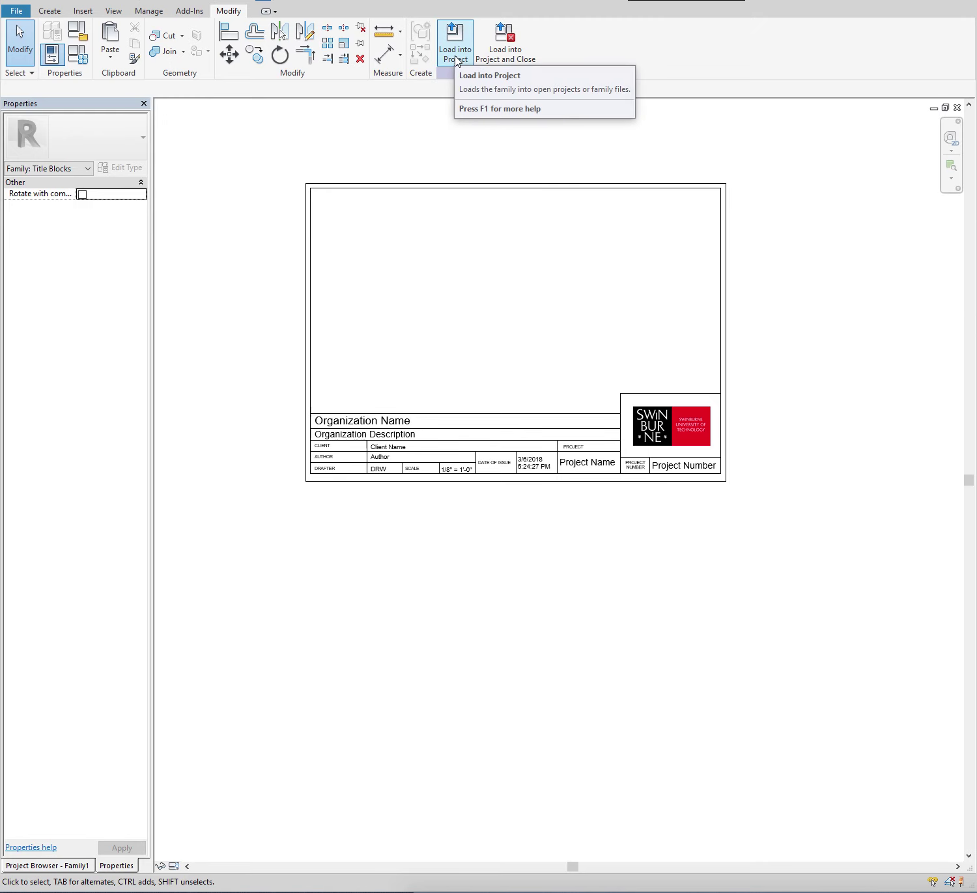
{"action": "left_click", "coordinate": [457, 61]}
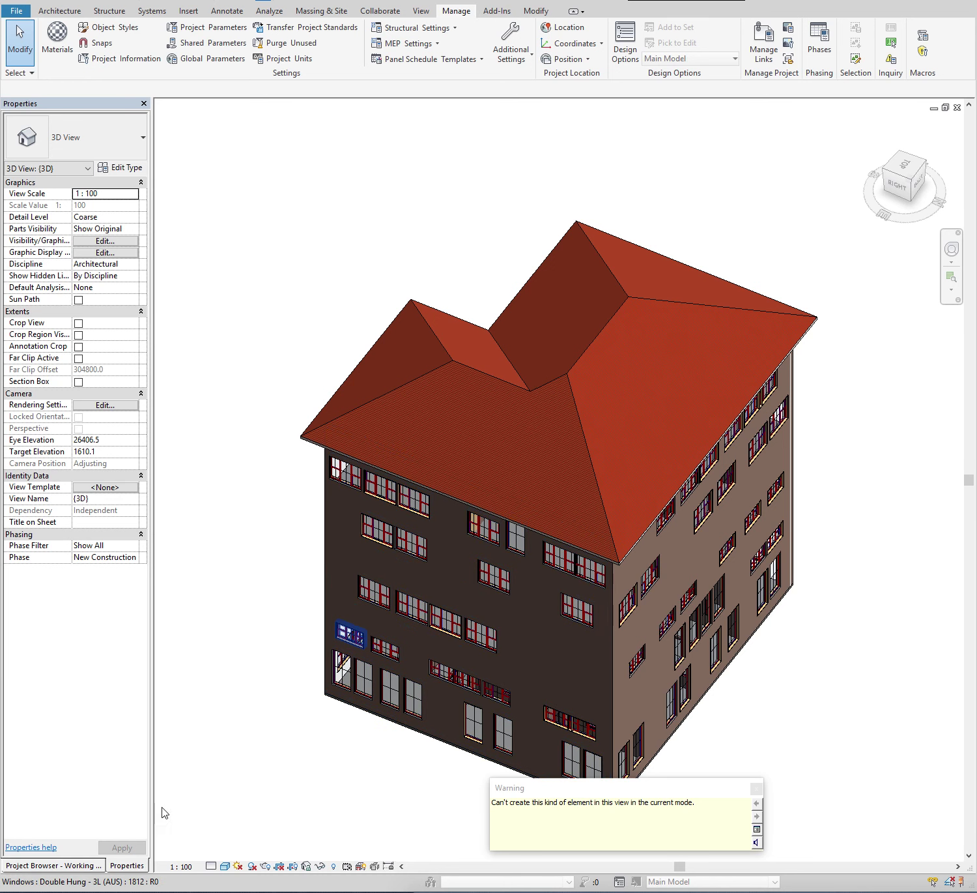
- Create sheet A03 from Sheets (all) using the Family1 title block
{"action": "left_click", "coordinate": [82, 866]}
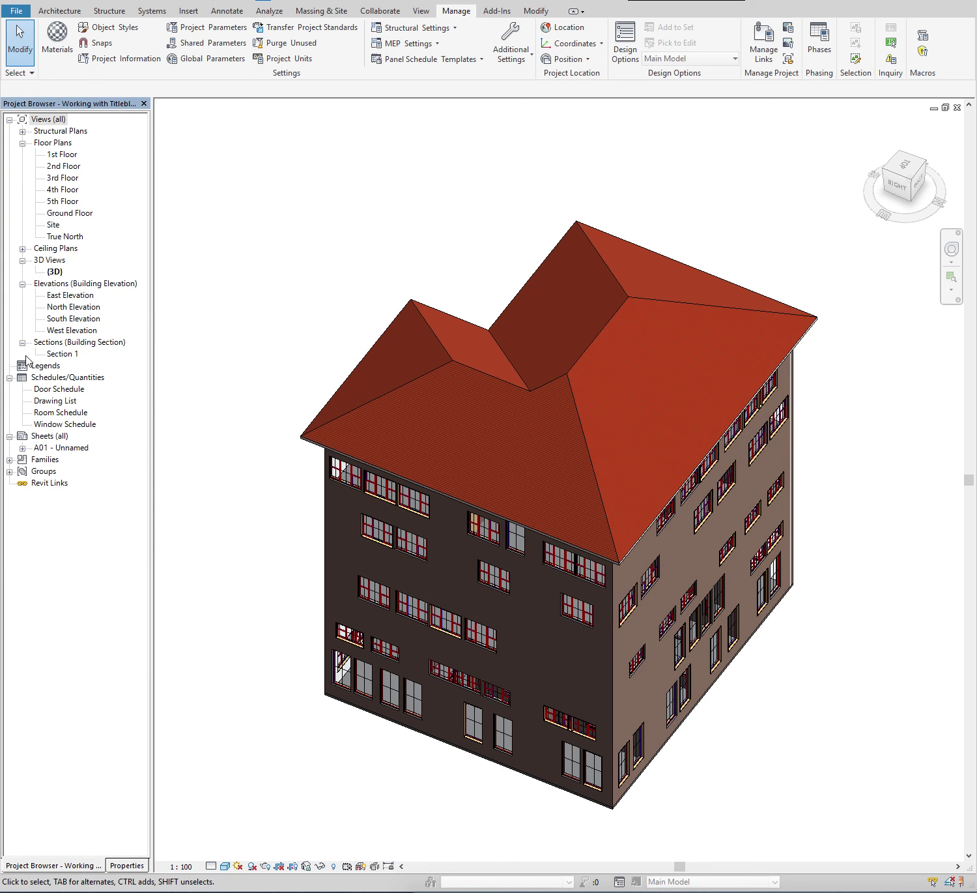
{"action": "left_click", "coordinate": [35, 438]}
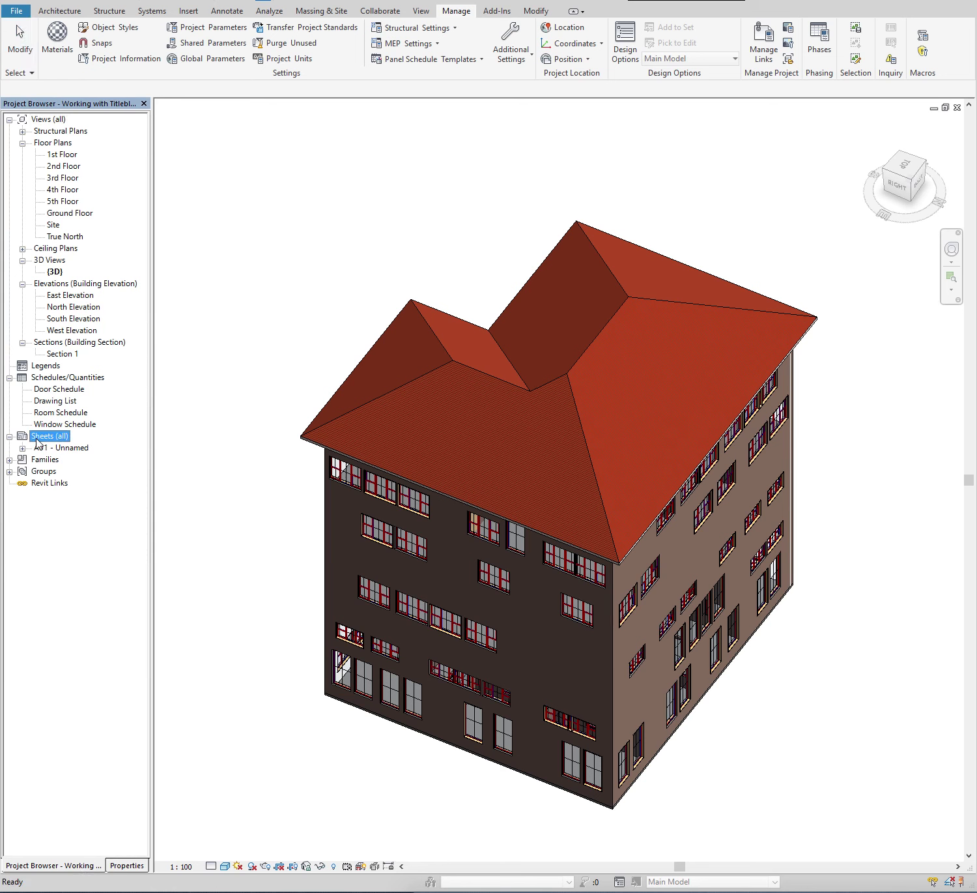
{"action": "right_click", "coordinate": [37, 442]}
{"action": "left_click", "coordinate": [63, 449]}
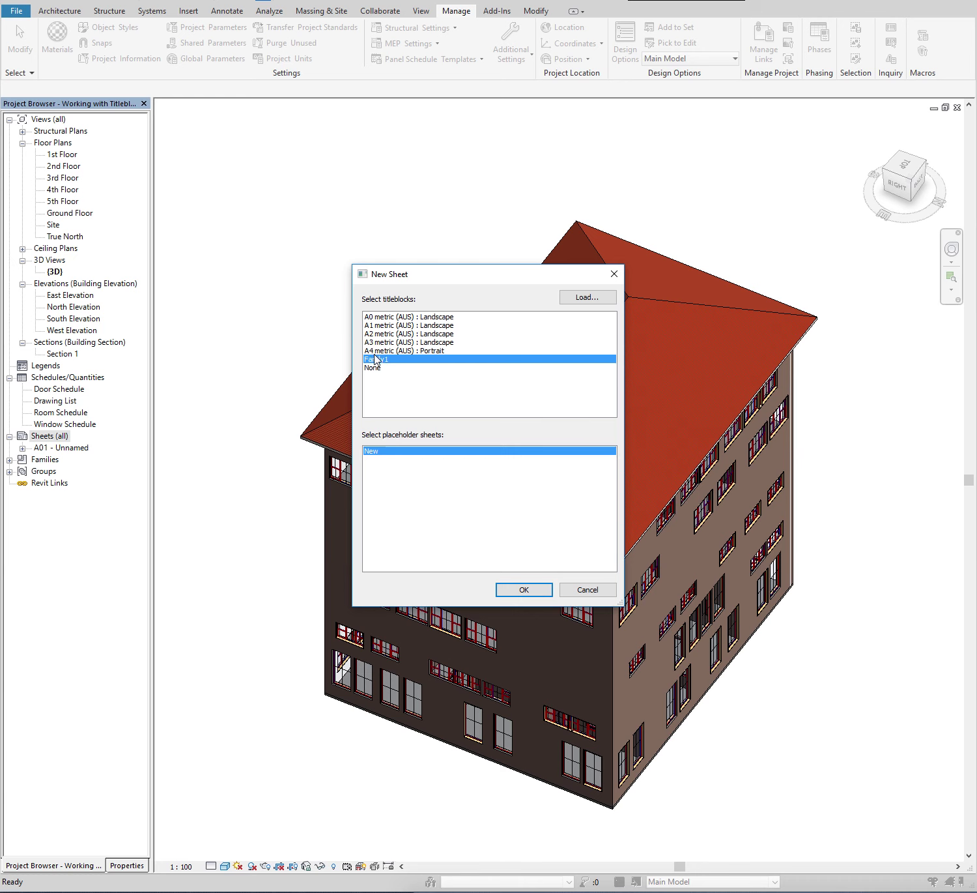
{"action": "left_click", "coordinate": [516, 589]}
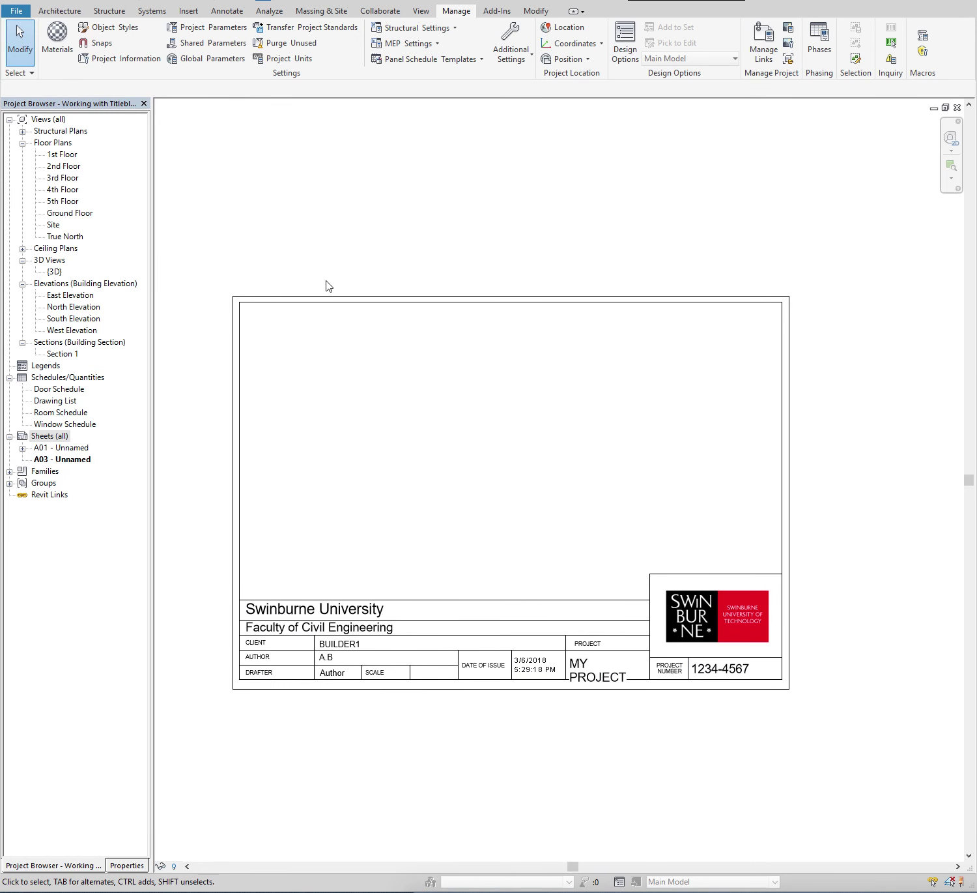
{"action": "scroll", "coordinate": [318, 263], "scroll_direction": "down", "scroll_amount": 1}
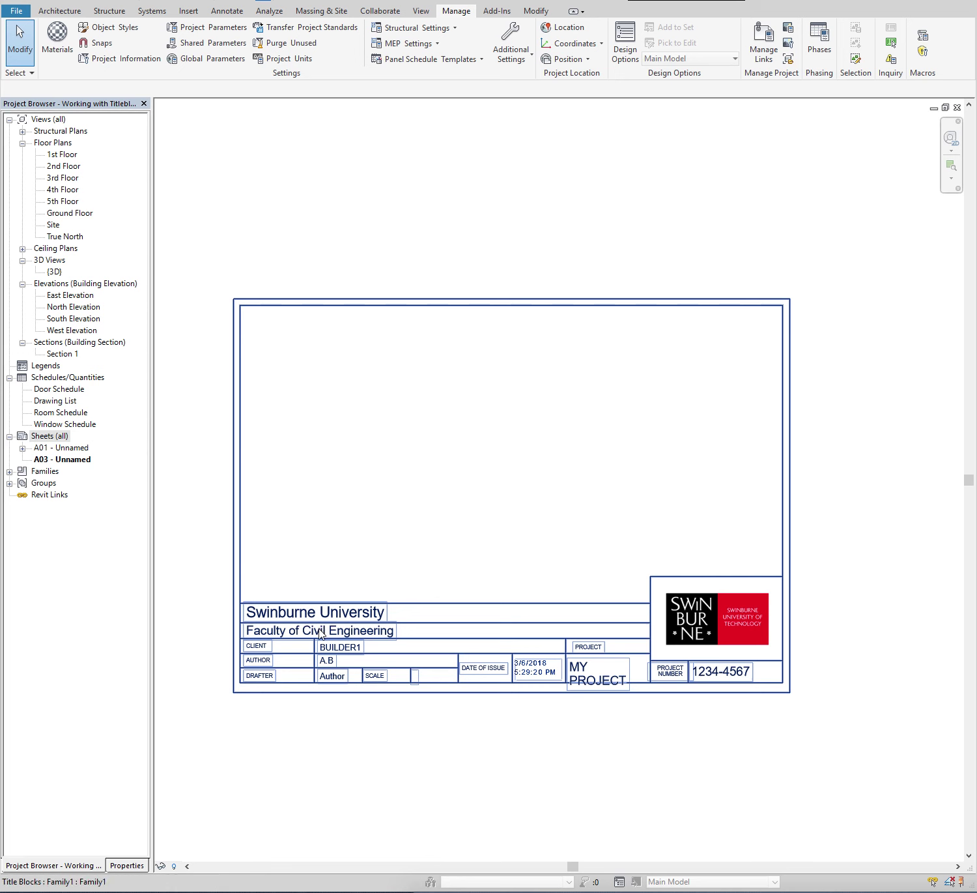
{"action": "left_click", "coordinate": [260, 655]}
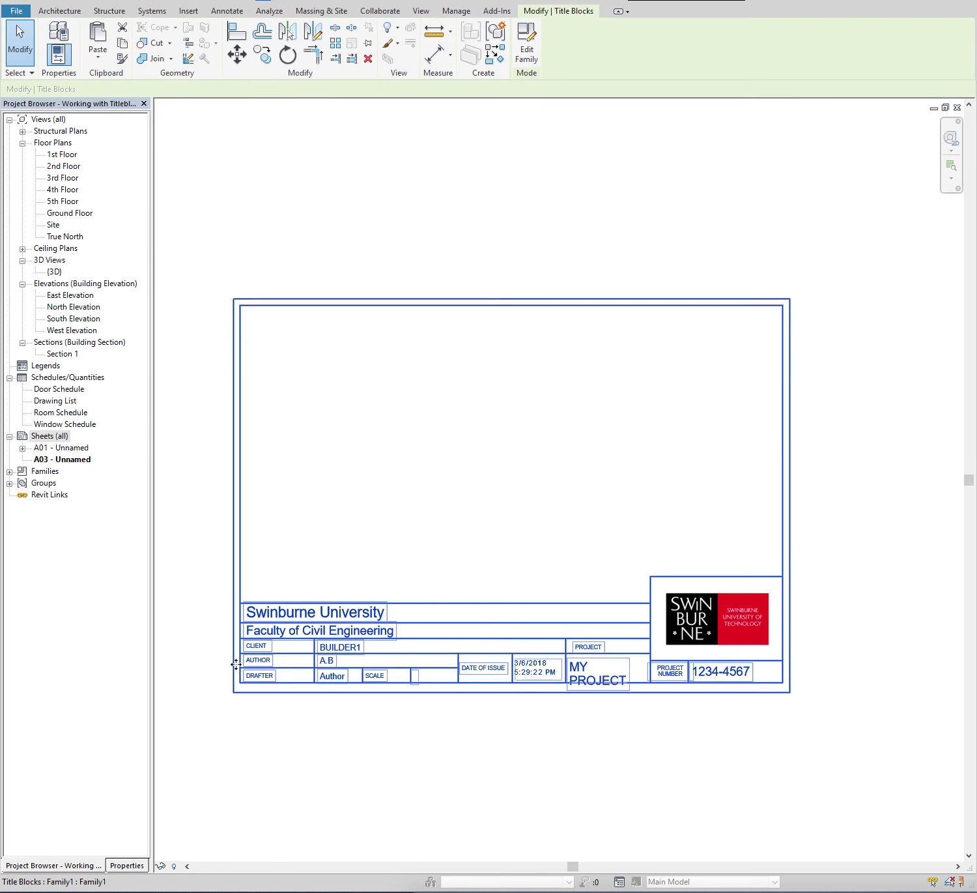
{"action": "left_click", "coordinate": [224, 649]}
{"action": "left_click", "coordinate": [251, 655]}
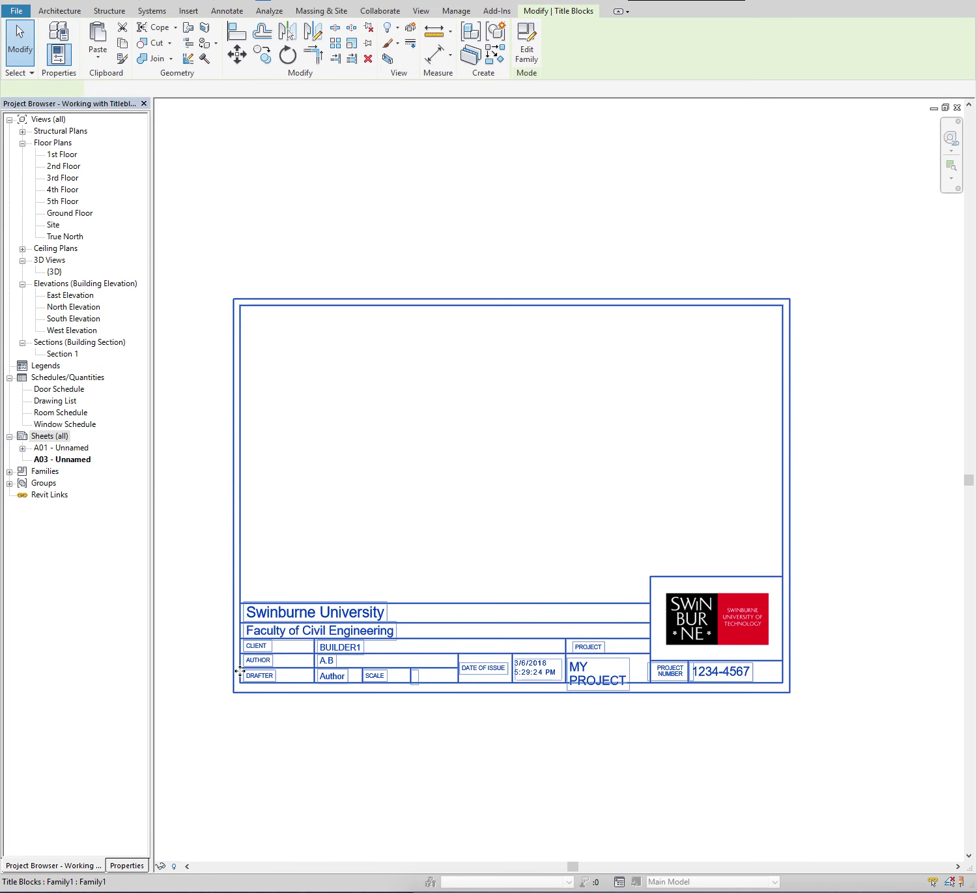
{"action": "left_click", "coordinate": [312, 571]}
{"action": "left_click", "coordinate": [305, 647]}
{"action": "left_click", "coordinate": [437, 705]}
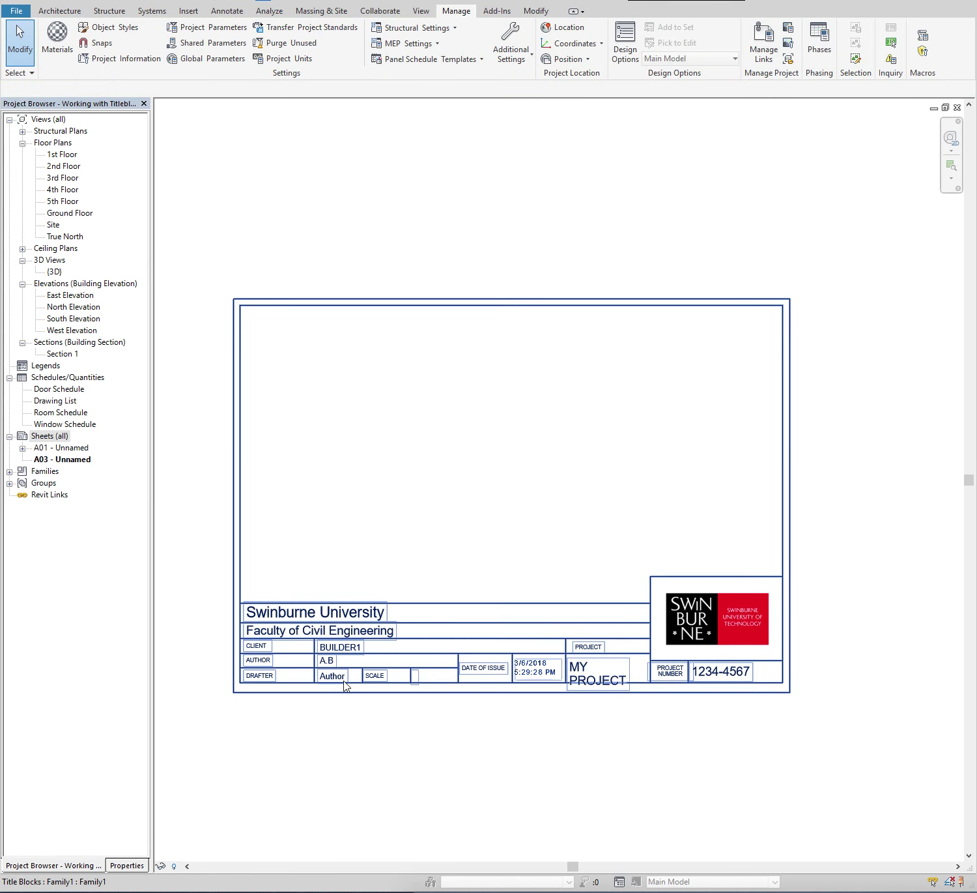
{"action": "left_click", "coordinate": [393, 713]}
{"action": "left_click", "coordinate": [372, 678]}
{"action": "left_click", "coordinate": [410, 680]}
{"action": "left_click", "coordinate": [445, 611]}
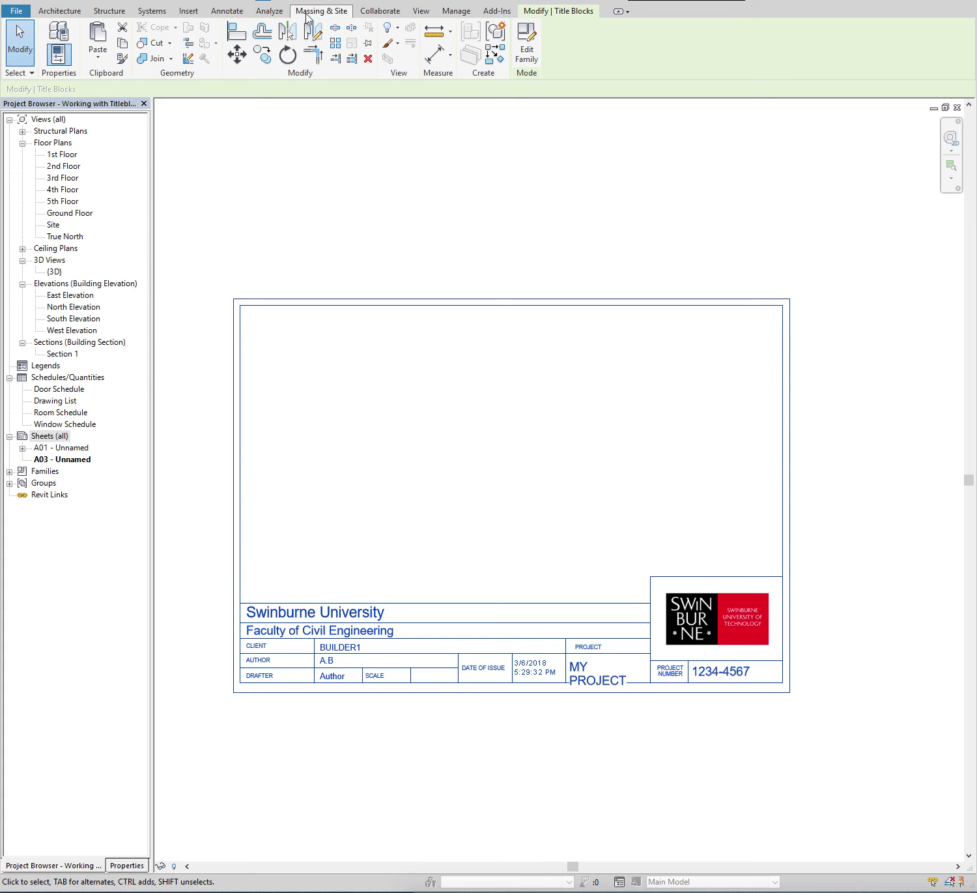
{"action": "left_click", "coordinate": [456, 11]}
{"action": "left_click", "coordinate": [144, 60]}
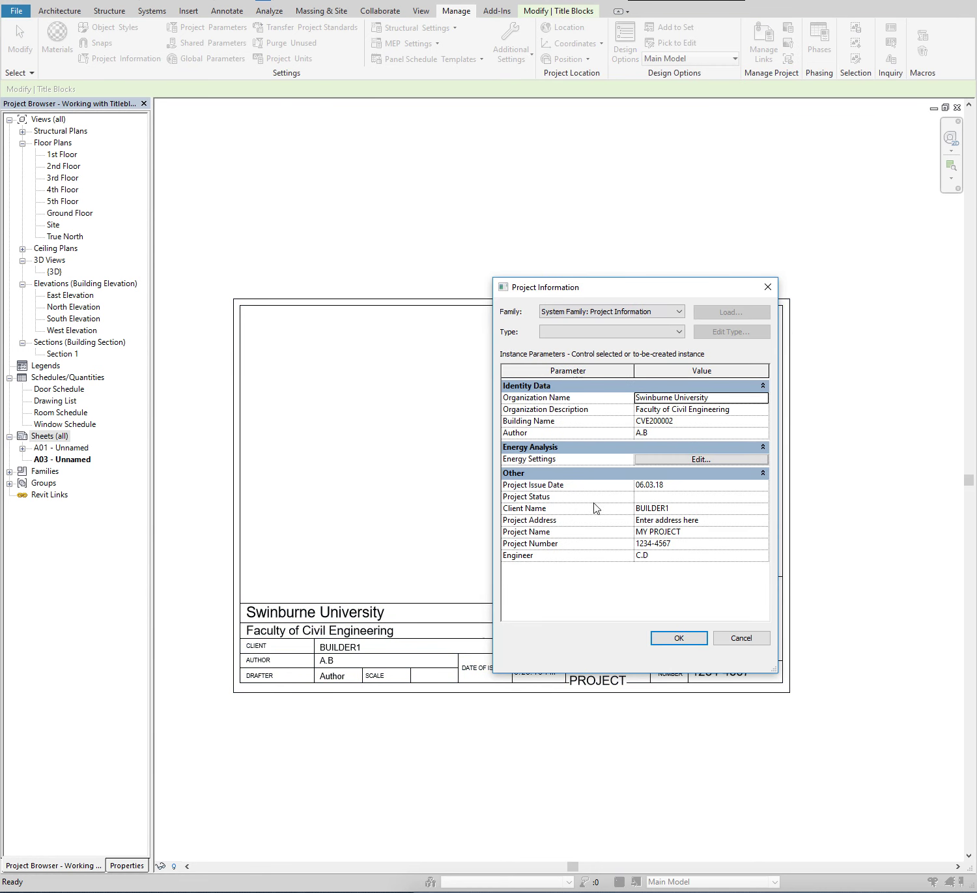
{"action": "left_click_drag", "start_coordinate": [533, 295], "coordinate": [291, 153]}
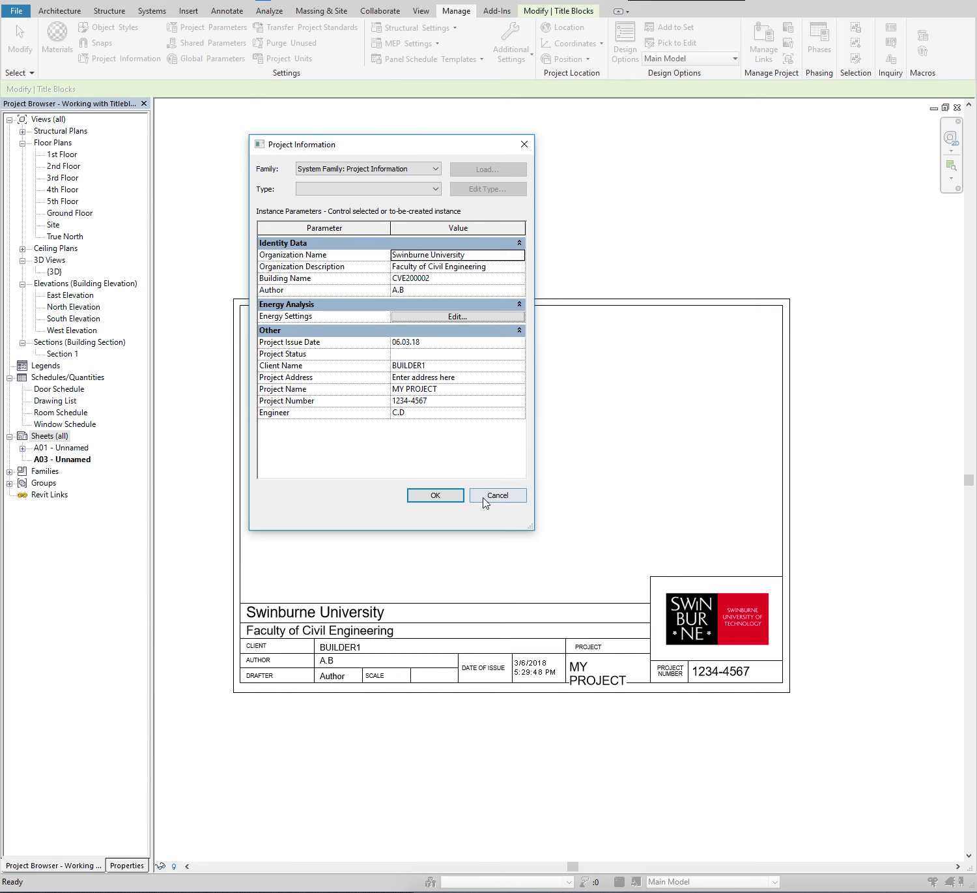
{"action": "left_click", "coordinate": [425, 495]}
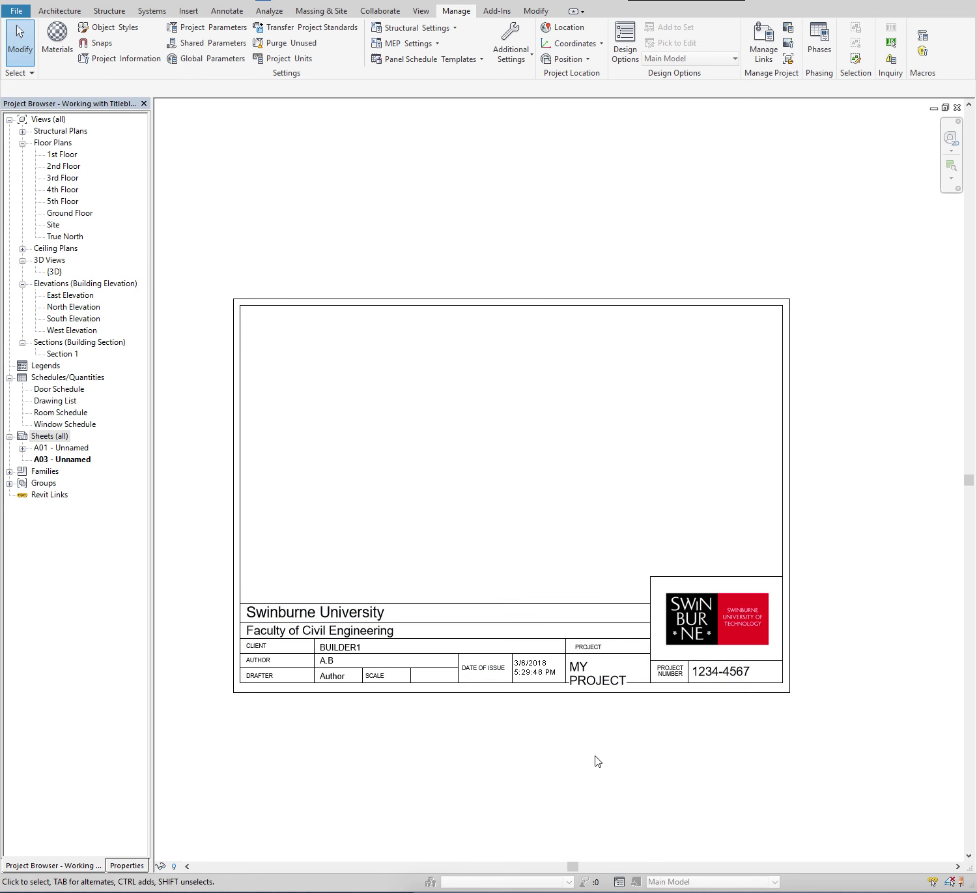
{"action": "scroll", "coordinate": [587, 665], "scroll_direction": "up", "scroll_amount": 1}
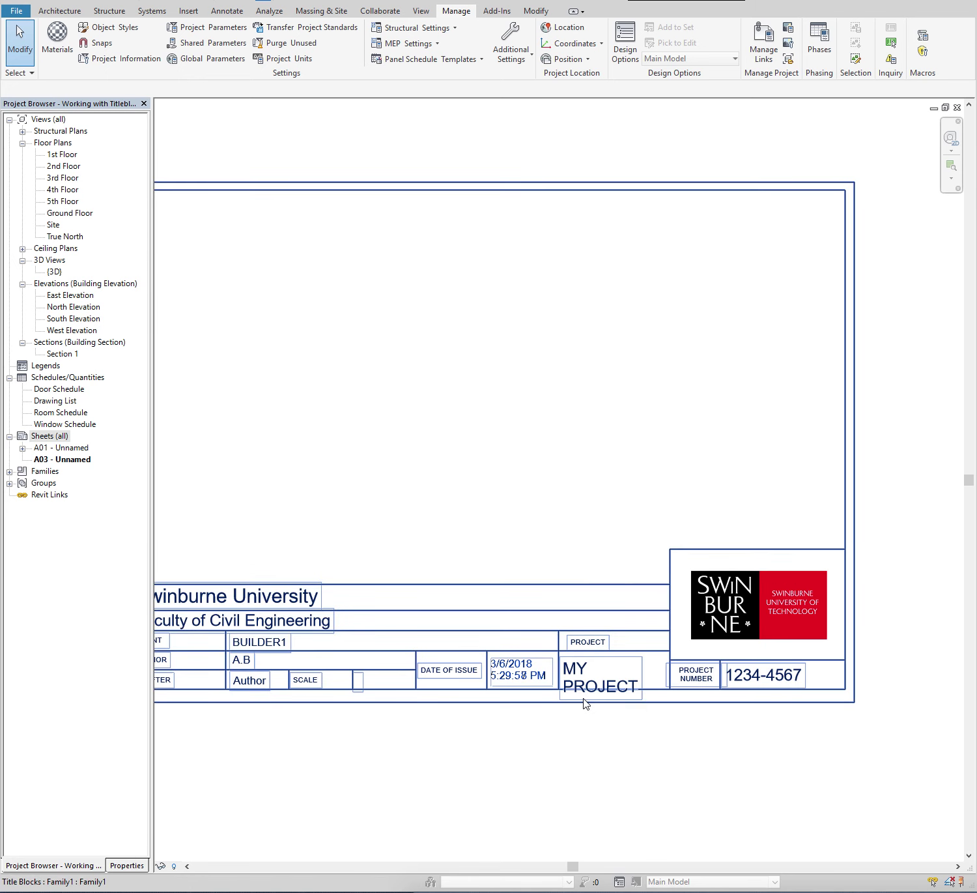
{"action": "scroll", "coordinate": [586, 700], "scroll_direction": "down", "scroll_amount": 1}
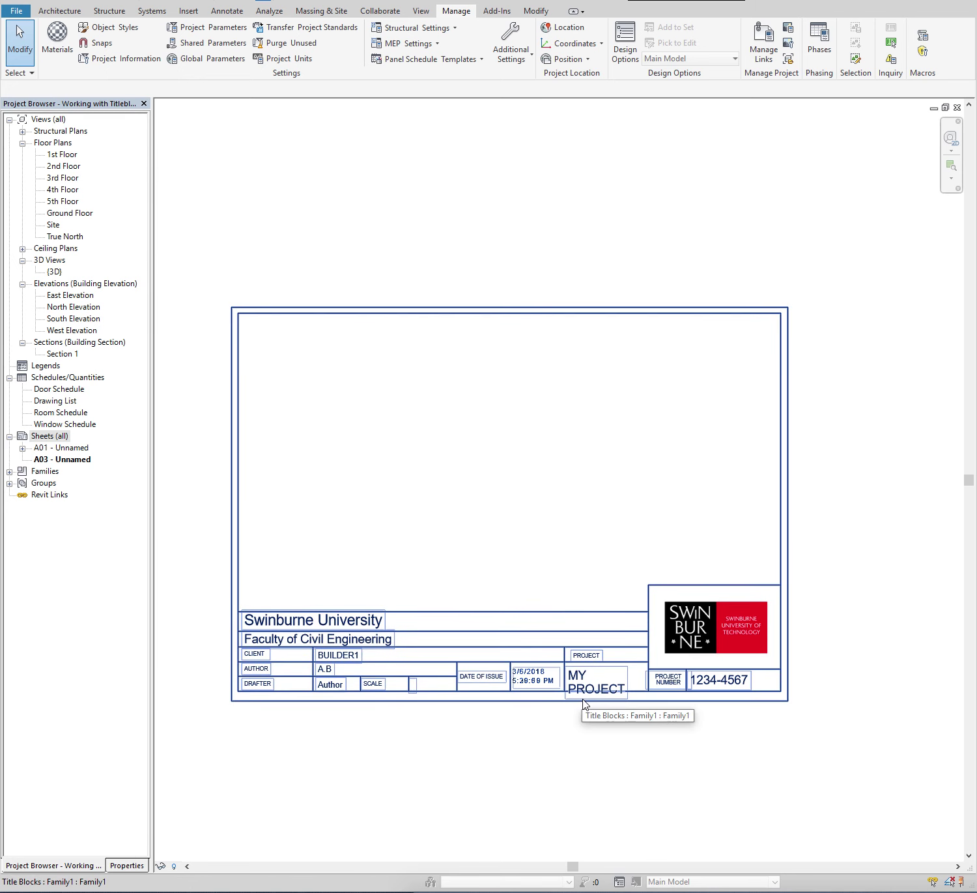
- Stretch the Project Name label to its cell borders and reload Family1, overwriting the existing version
{"action": "left_click", "coordinate": [586, 704]}
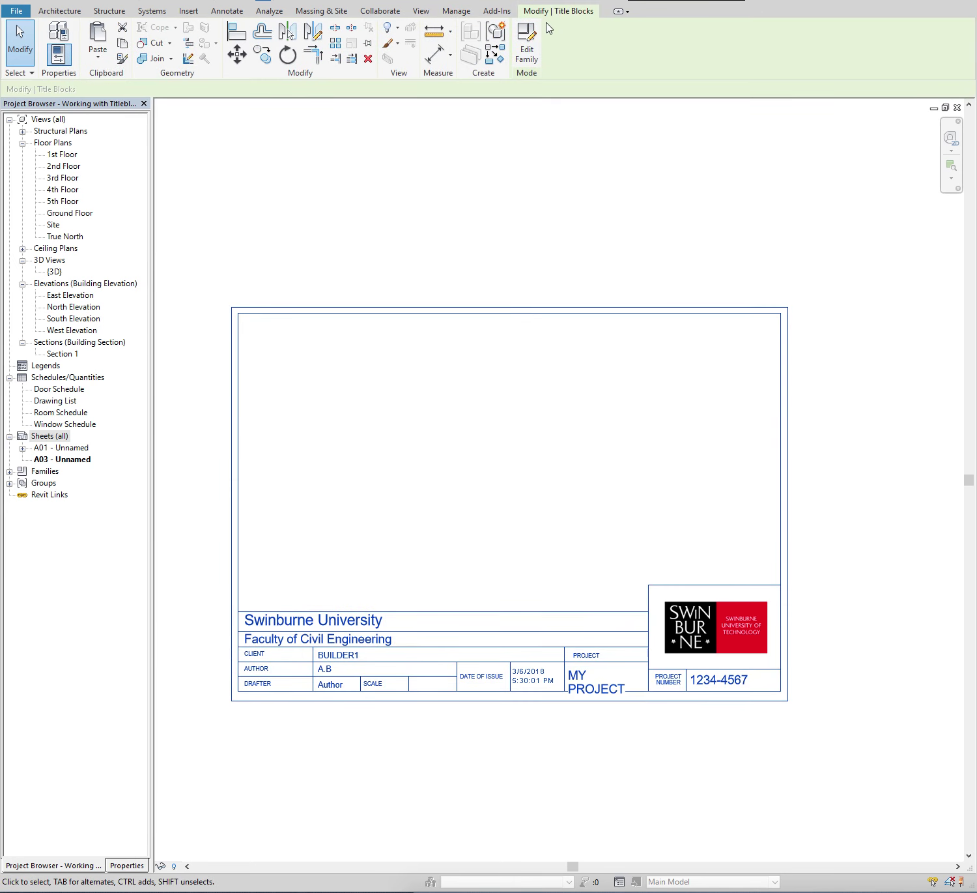
{"action": "left_click", "coordinate": [529, 42]}
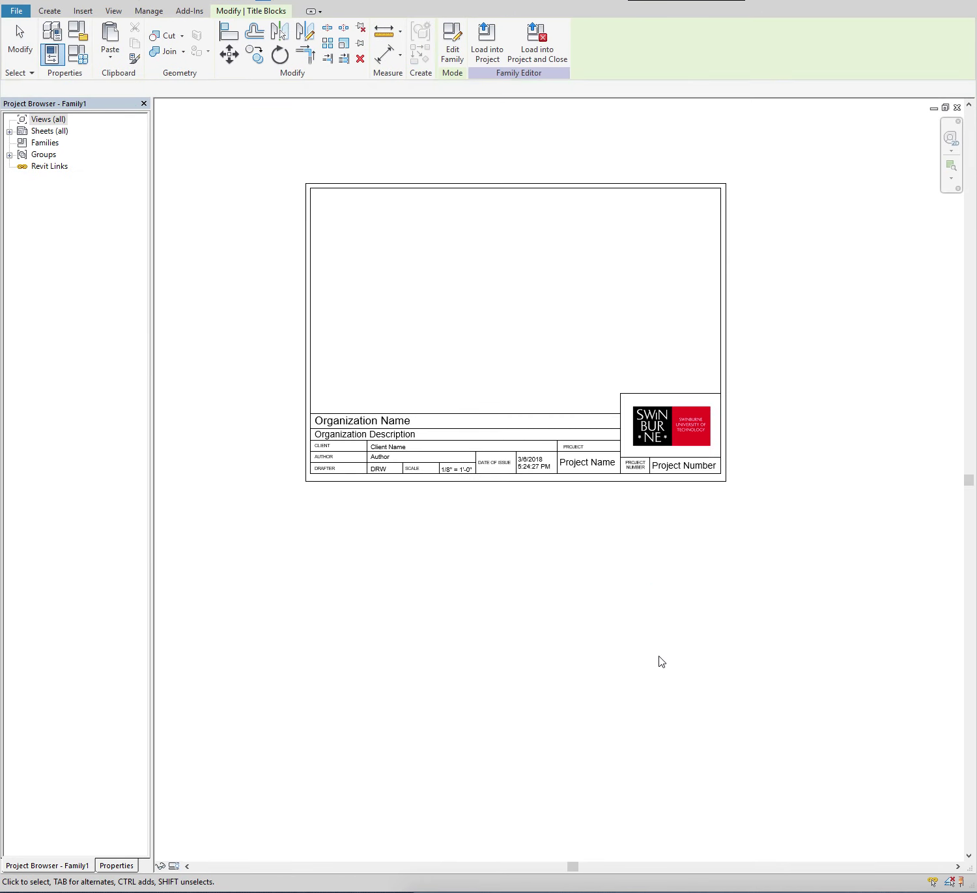
{"action": "scroll", "coordinate": [598, 475], "scroll_direction": "up", "scroll_amount": 1}
{"action": "left_click", "coordinate": [599, 470]}
{"action": "scroll", "coordinate": [597, 471], "scroll_direction": "up", "scroll_amount": 1}
{"action": "scroll", "coordinate": [595, 467], "scroll_direction": "up", "scroll_amount": 1}
{"action": "scroll", "coordinate": [612, 470], "scroll_direction": "up", "scroll_amount": 1}
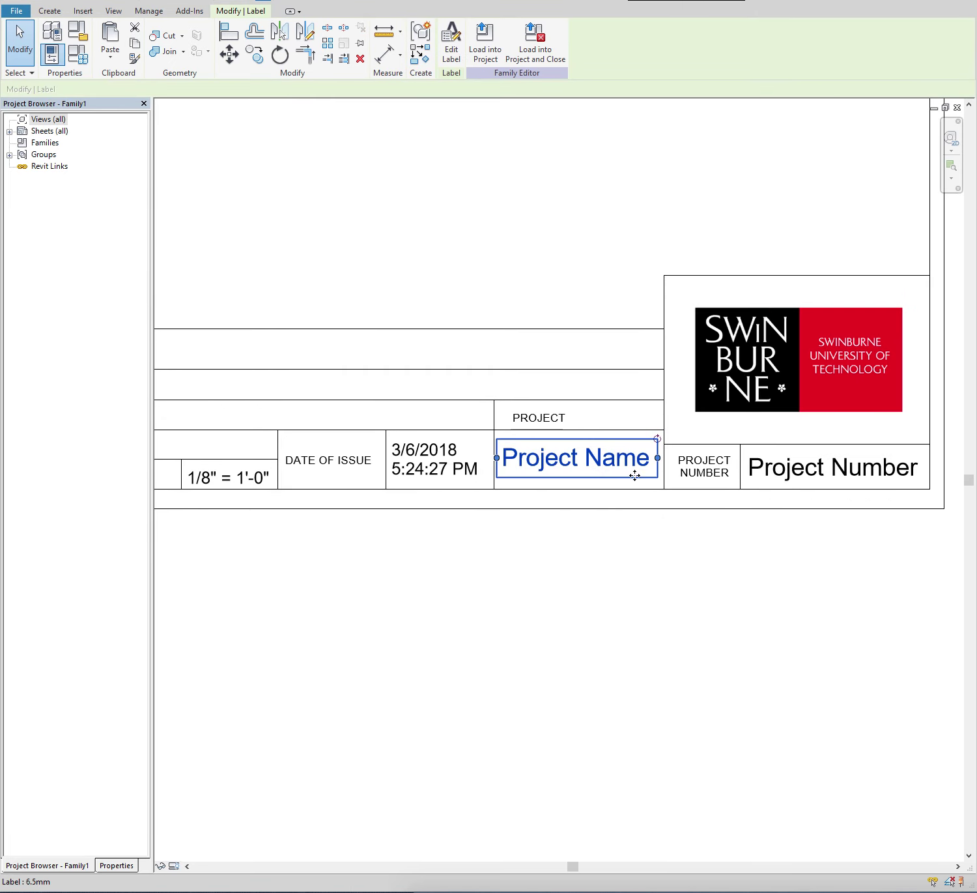
{"action": "left_click_drag", "start_coordinate": [658, 458], "coordinate": [664, 460]}
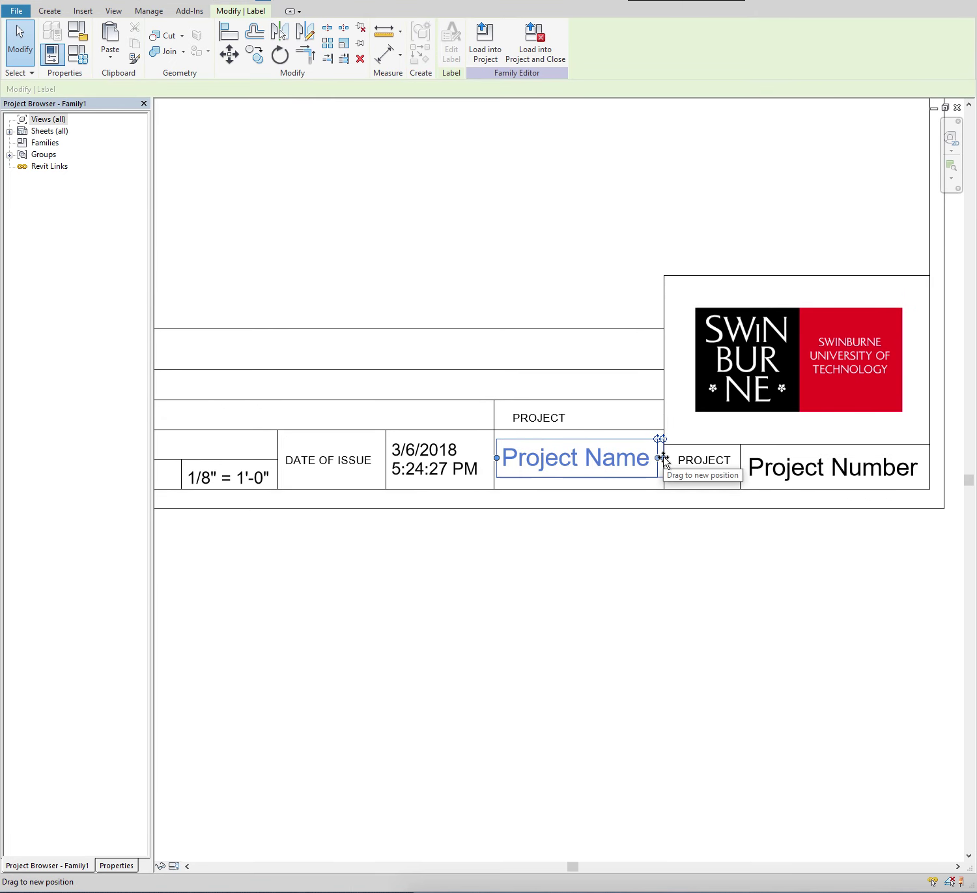
{"action": "left_click_drag", "start_coordinate": [663, 458], "coordinate": [665, 458]}
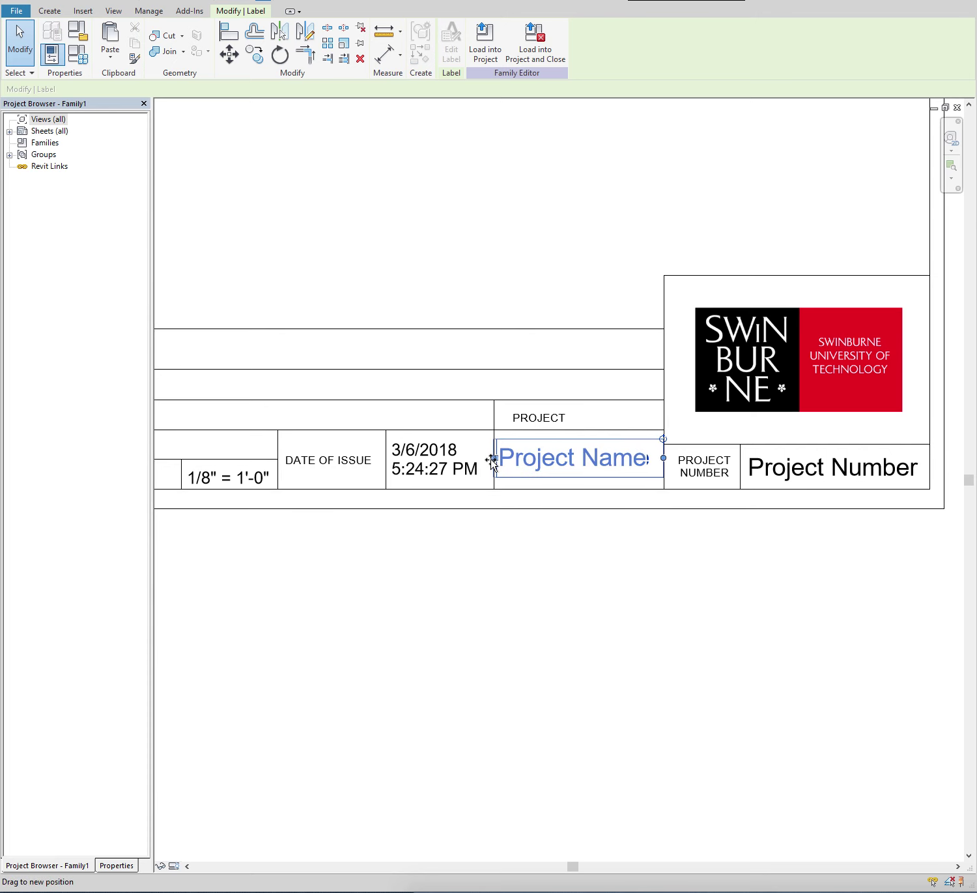
{"action": "left_click_drag", "start_coordinate": [492, 459], "coordinate": [493, 458]}
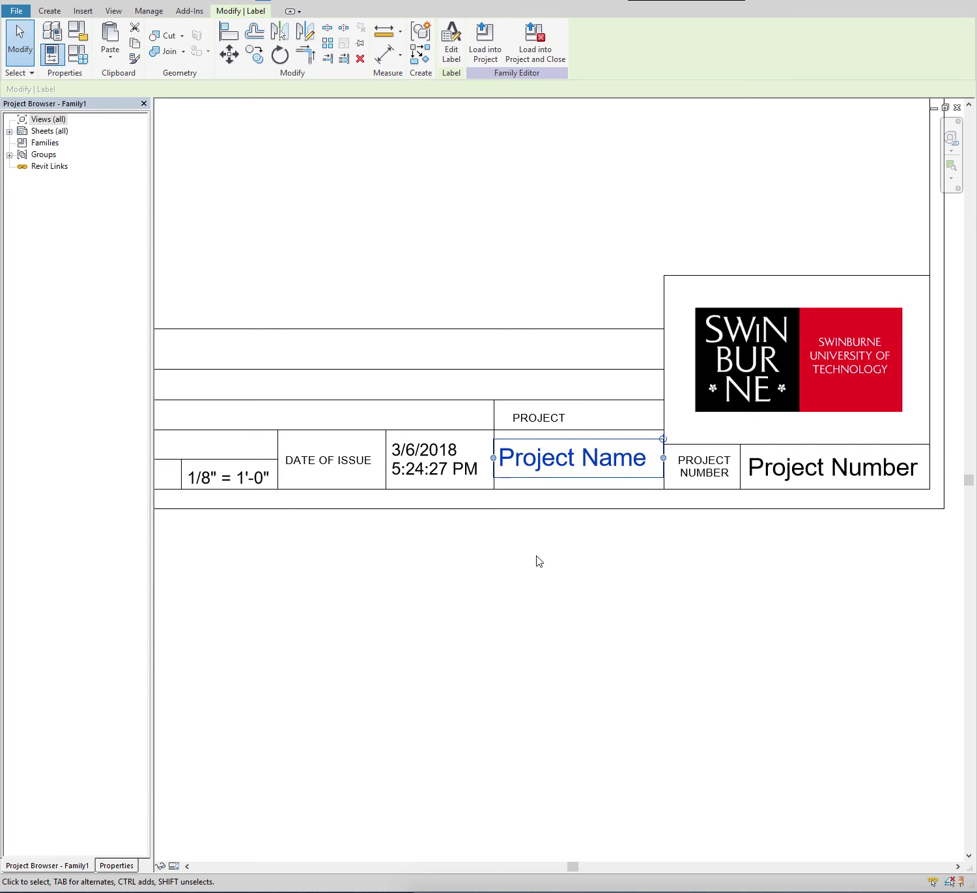
{"action": "left_click", "coordinate": [474, 54]}
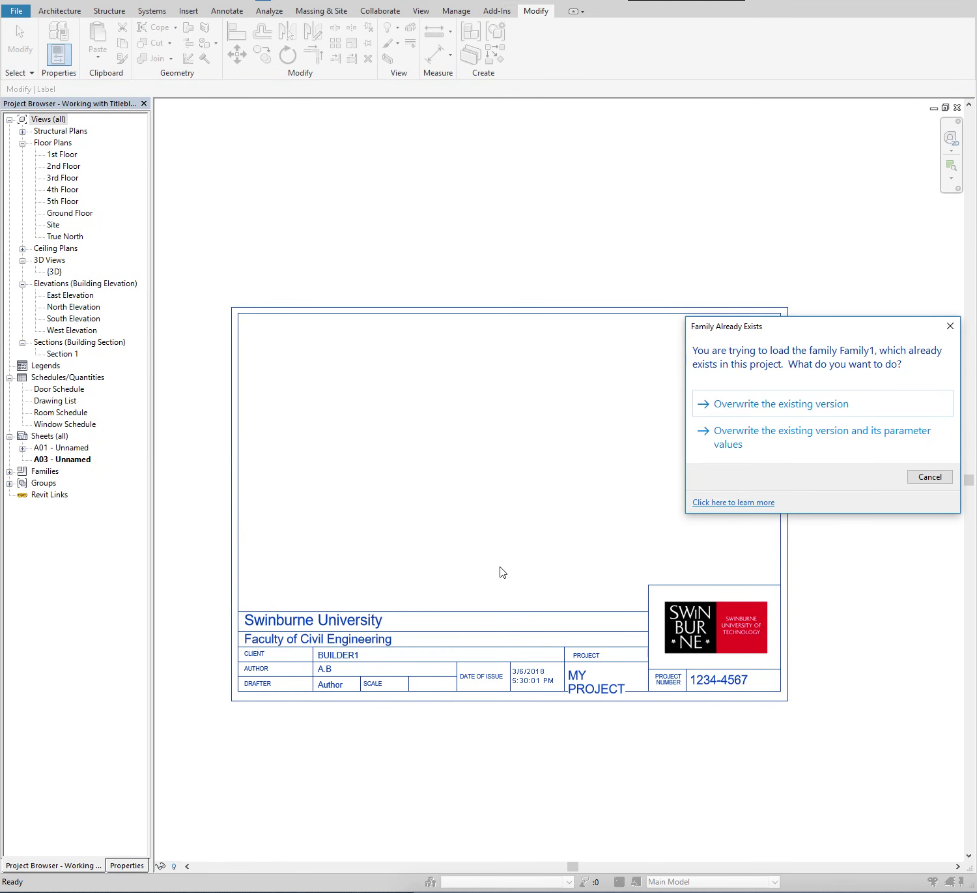
{"action": "left_click", "coordinate": [772, 404]}
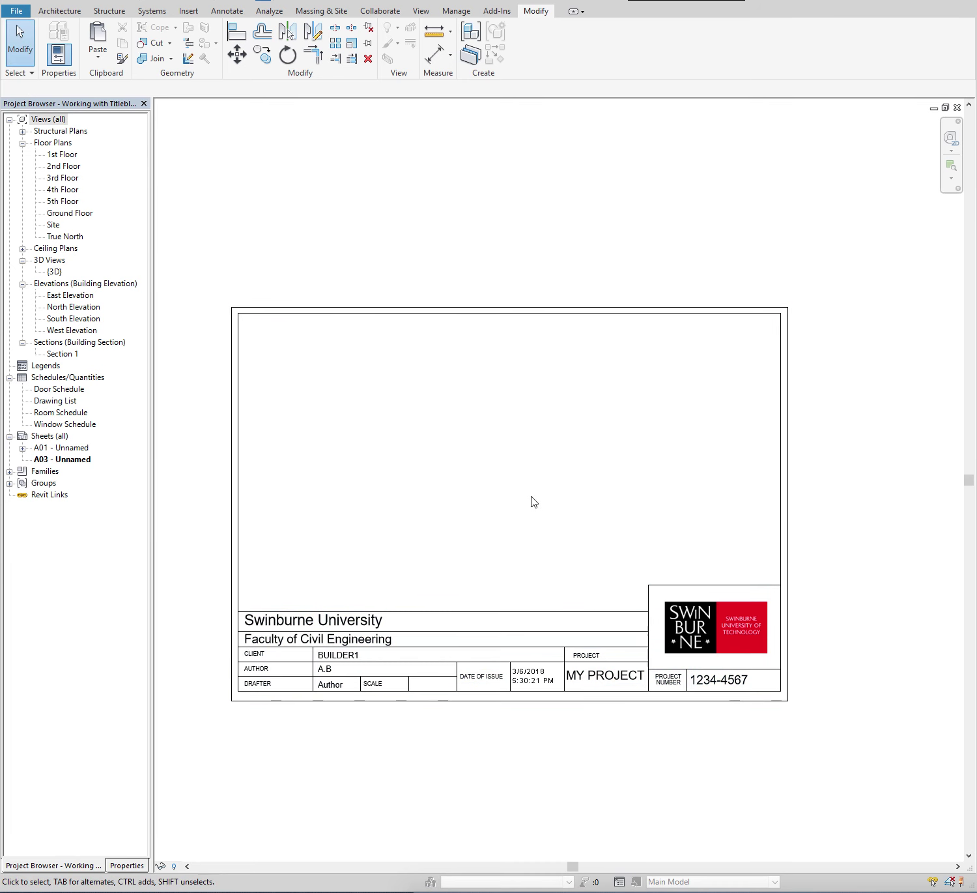
{"action": "scroll", "coordinate": [532, 501], "scroll_direction": "down", "scroll_amount": 1}
{"action": "scroll", "coordinate": [533, 501], "scroll_direction": "down", "scroll_amount": 1}
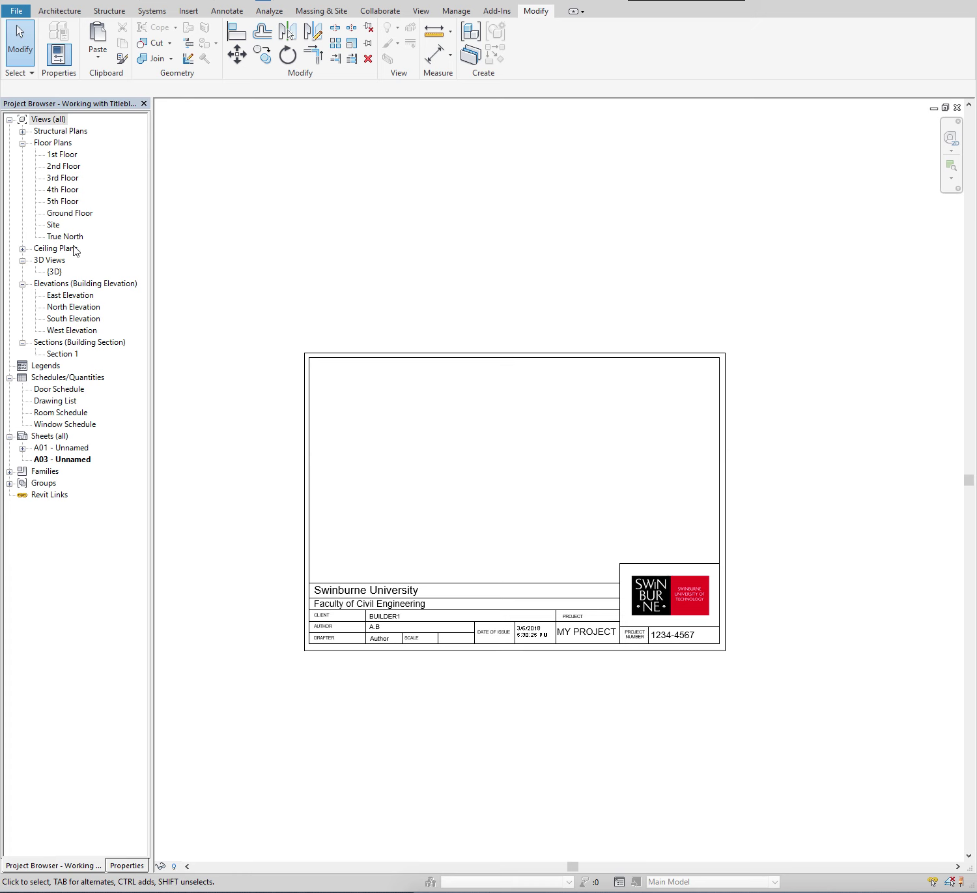
- Place the East Elevation viewport on sheet A03 above the information strip
{"action": "left_click", "coordinate": [60, 296]}
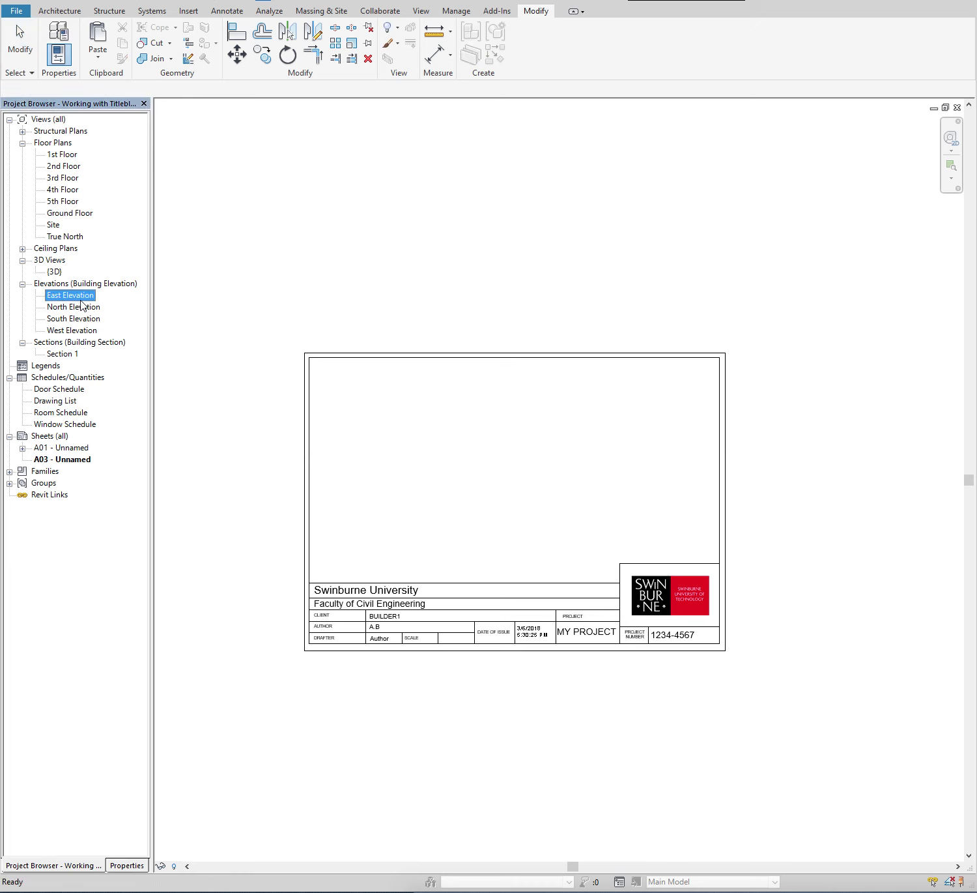
{"action": "left_click_drag", "start_coordinate": [74, 298], "coordinate": [403, 439]}
{"action": "left_click", "coordinate": [403, 439]}
{"action": "left_click_drag", "start_coordinate": [404, 438], "coordinate": [479, 470]}
{"action": "left_click", "coordinate": [447, 305]}
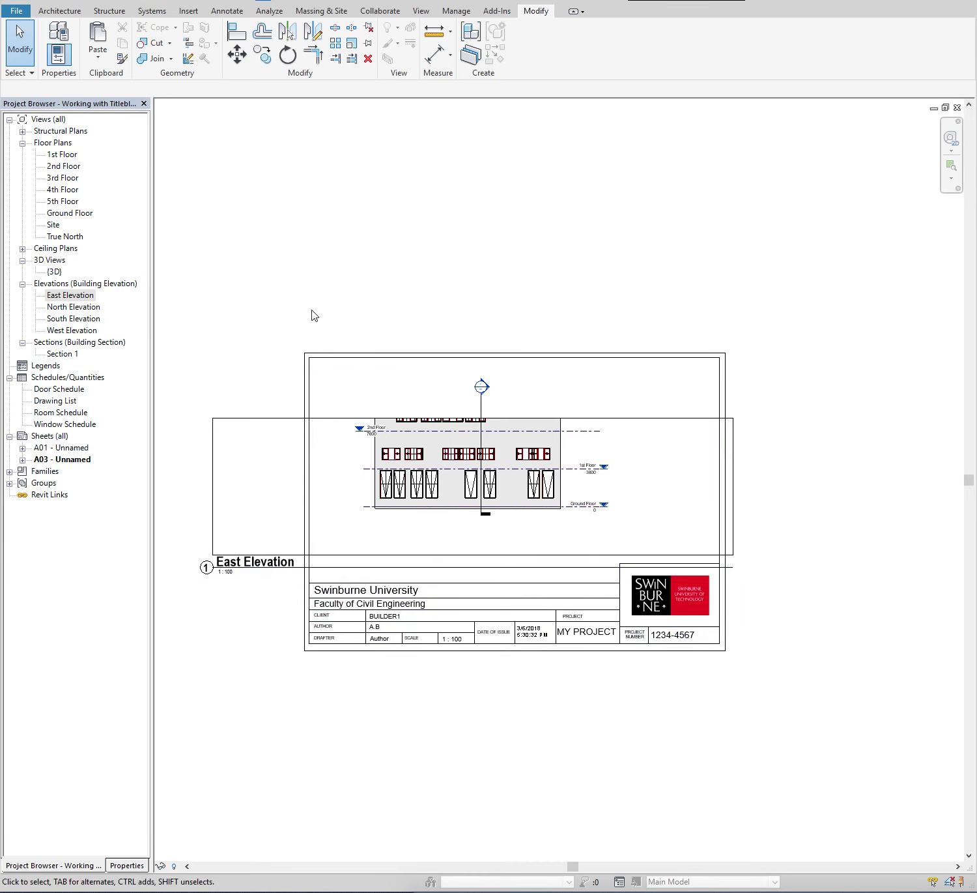
{"action": "left_click", "coordinate": [377, 597]}
- Switch the sheet's title block type to A3 metric (AUS) : Landscape
{"action": "key", "text": "Return"}
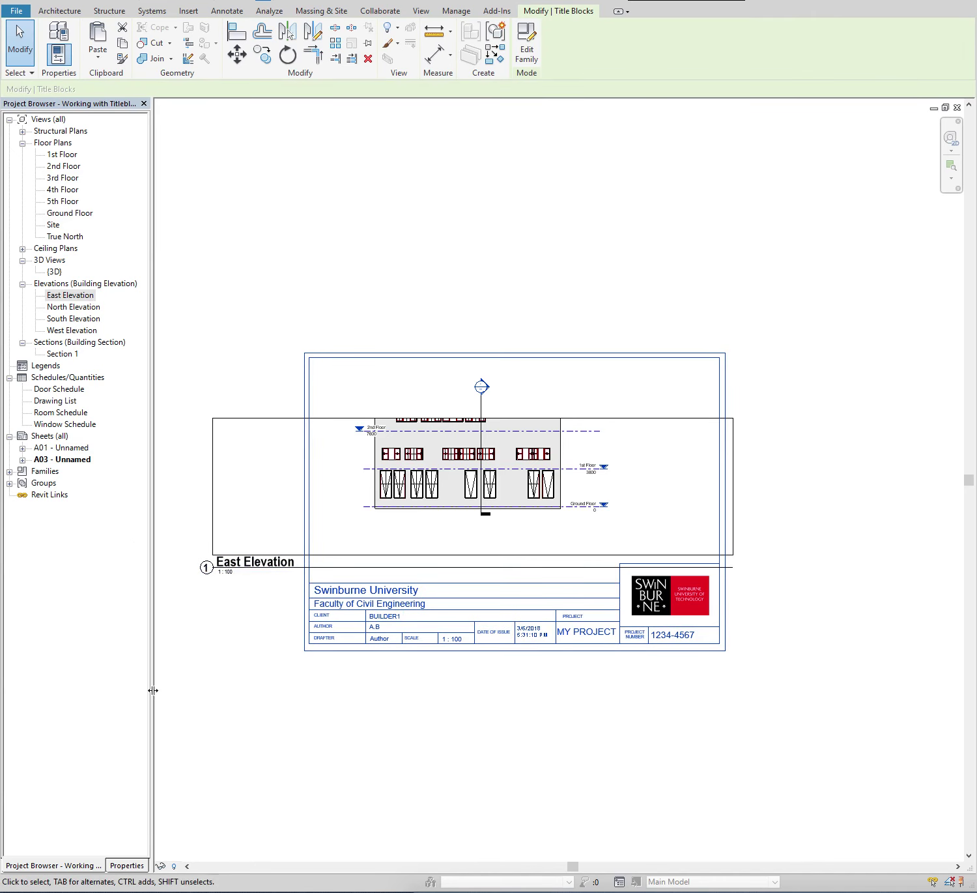
{"action": "left_click", "coordinate": [125, 865]}
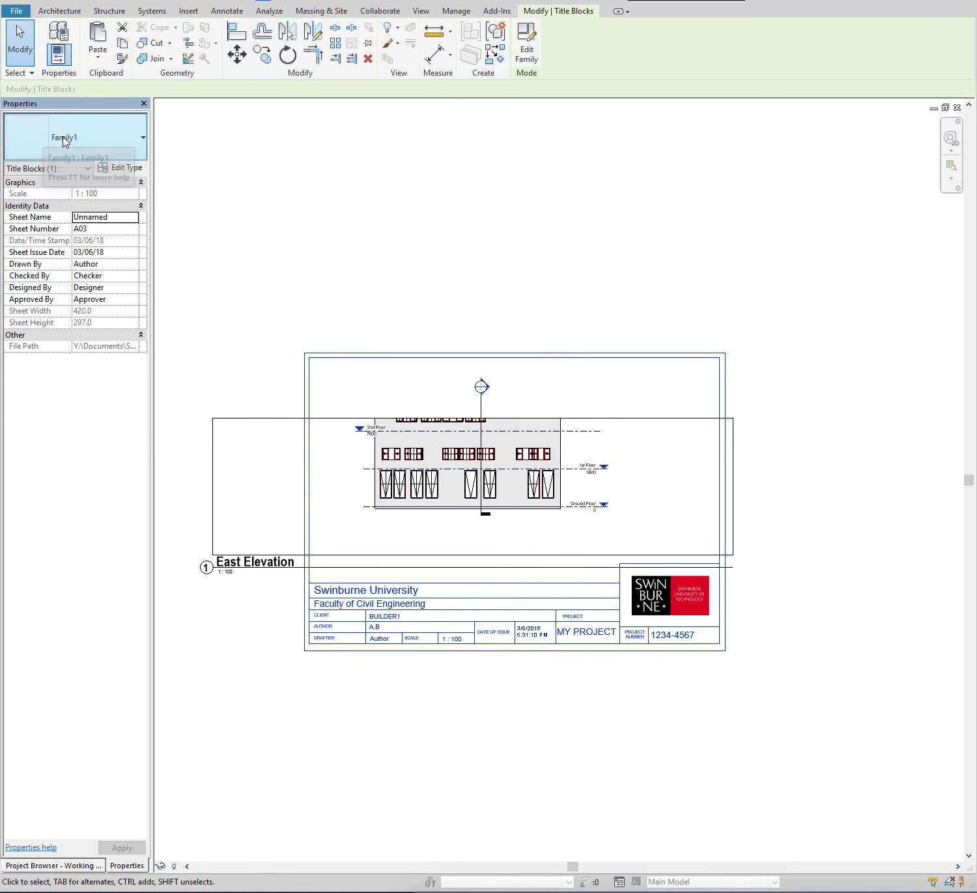
{"action": "left_click", "coordinate": [299, 305]}
{"action": "left_click", "coordinate": [330, 364]}
{"action": "left_click", "coordinate": [40, 142]}
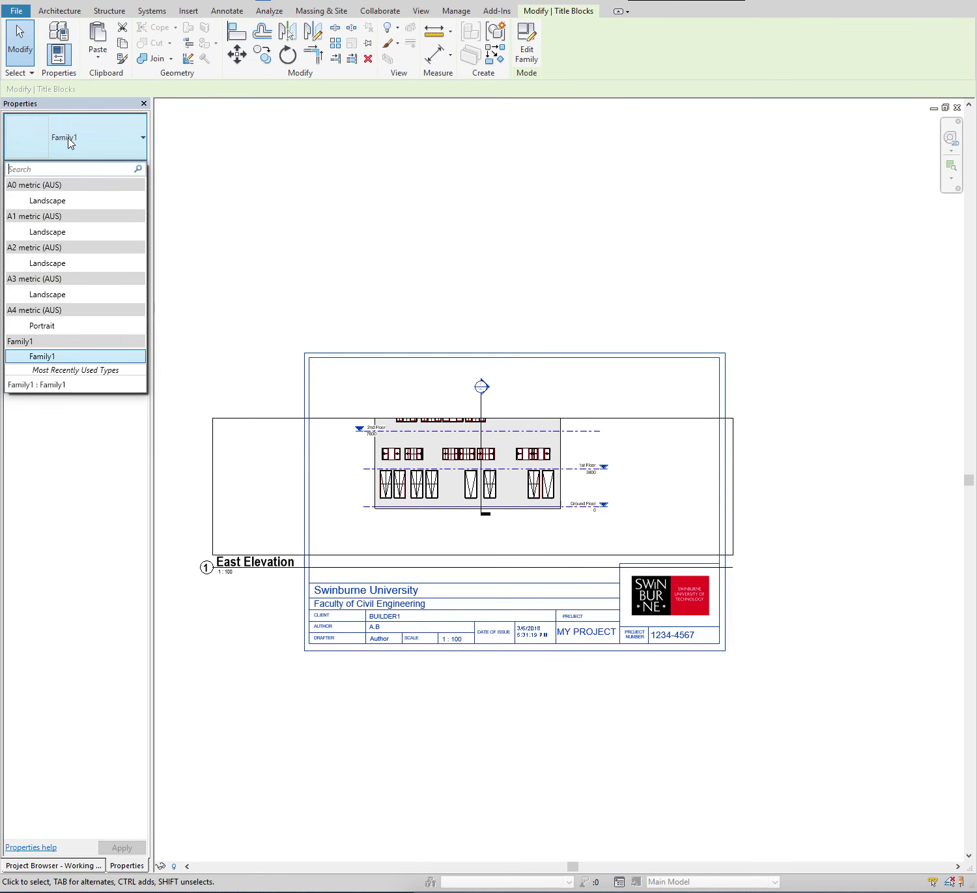
{"action": "left_click", "coordinate": [47, 297]}
{"action": "left_click", "coordinate": [366, 269]}
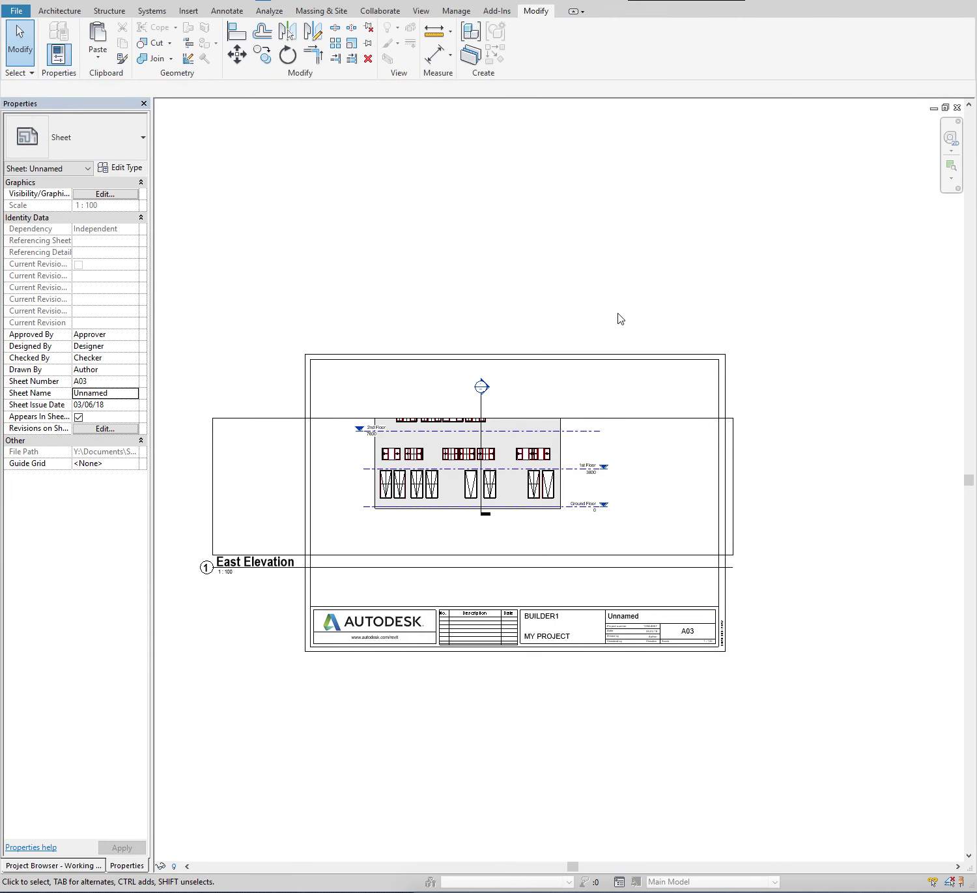
{"action": "left_click", "coordinate": [398, 649]}
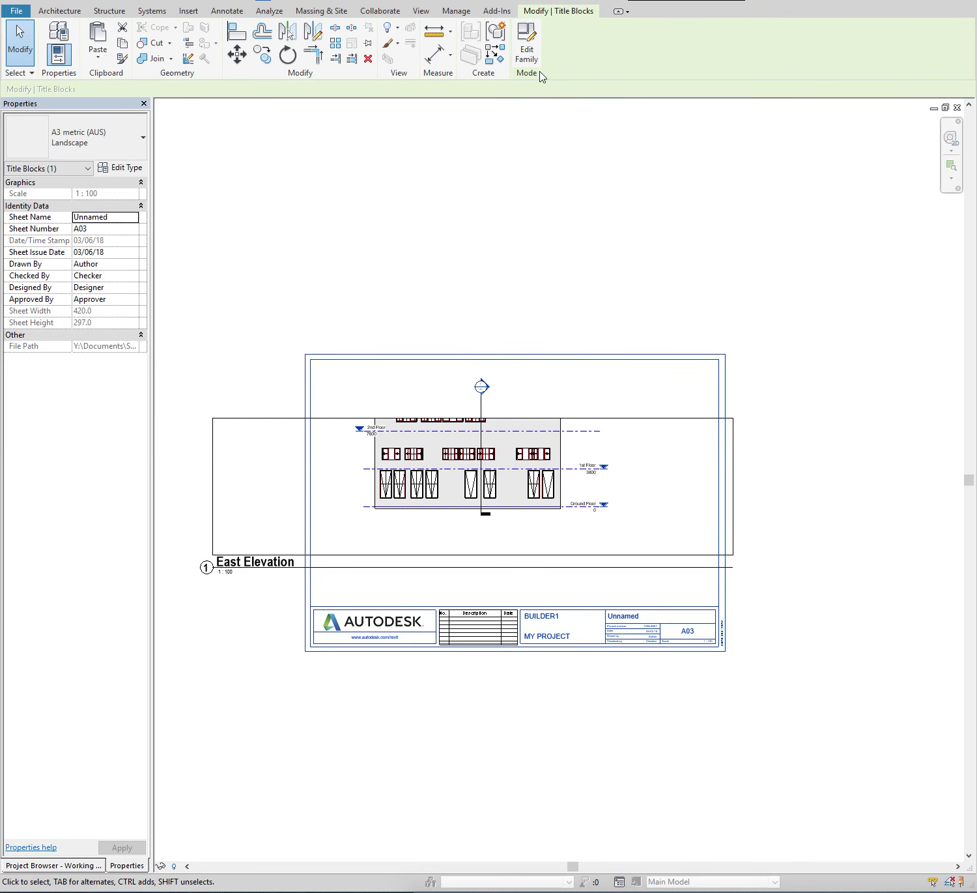
{"action": "left_click", "coordinate": [578, 190]}
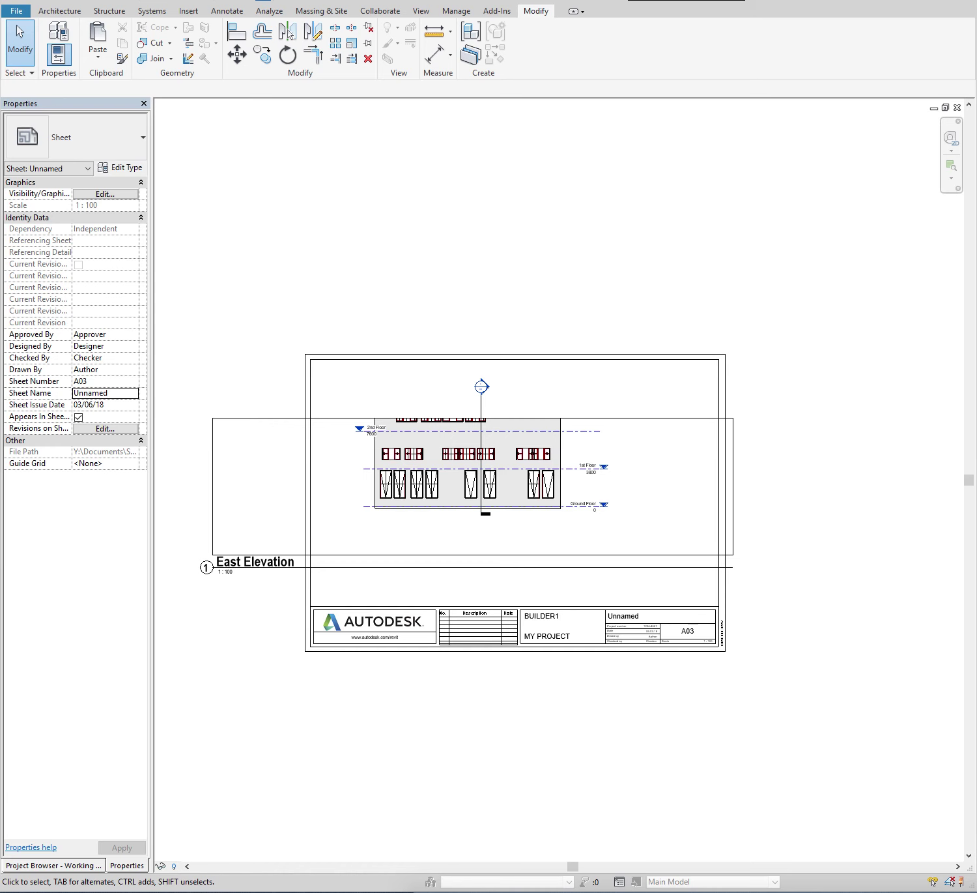
- Create title block family Family2 from the English_I Titleblocks A3 metric template
{"action": "left_click", "coordinate": [52, 865]}
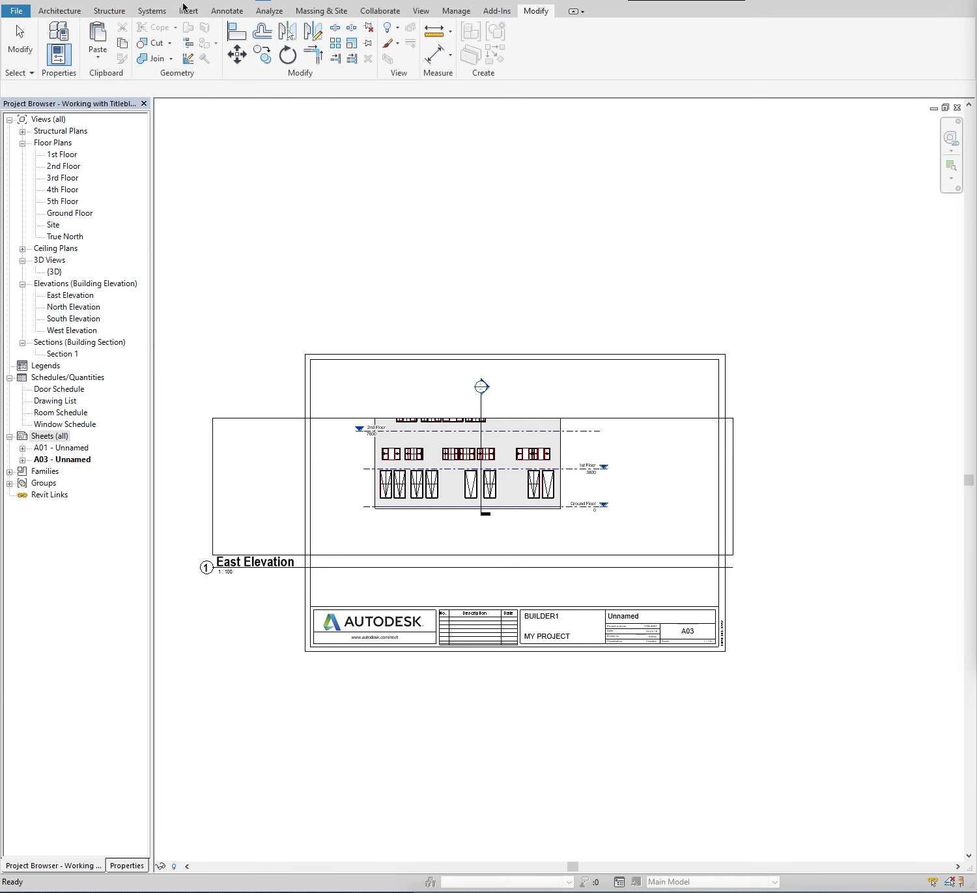
{"action": "left_click", "coordinate": [228, 3]}
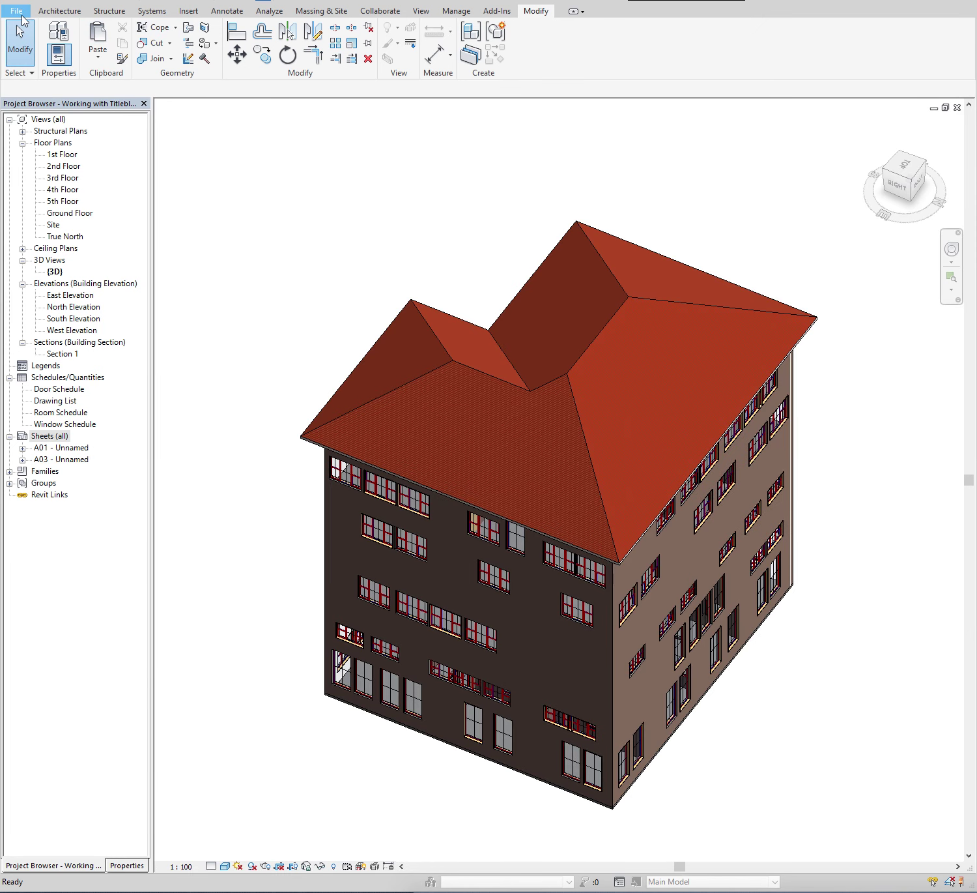
{"action": "left_click", "coordinate": [15, 11]}
{"action": "mouse_move", "coordinate": [42, 59]}
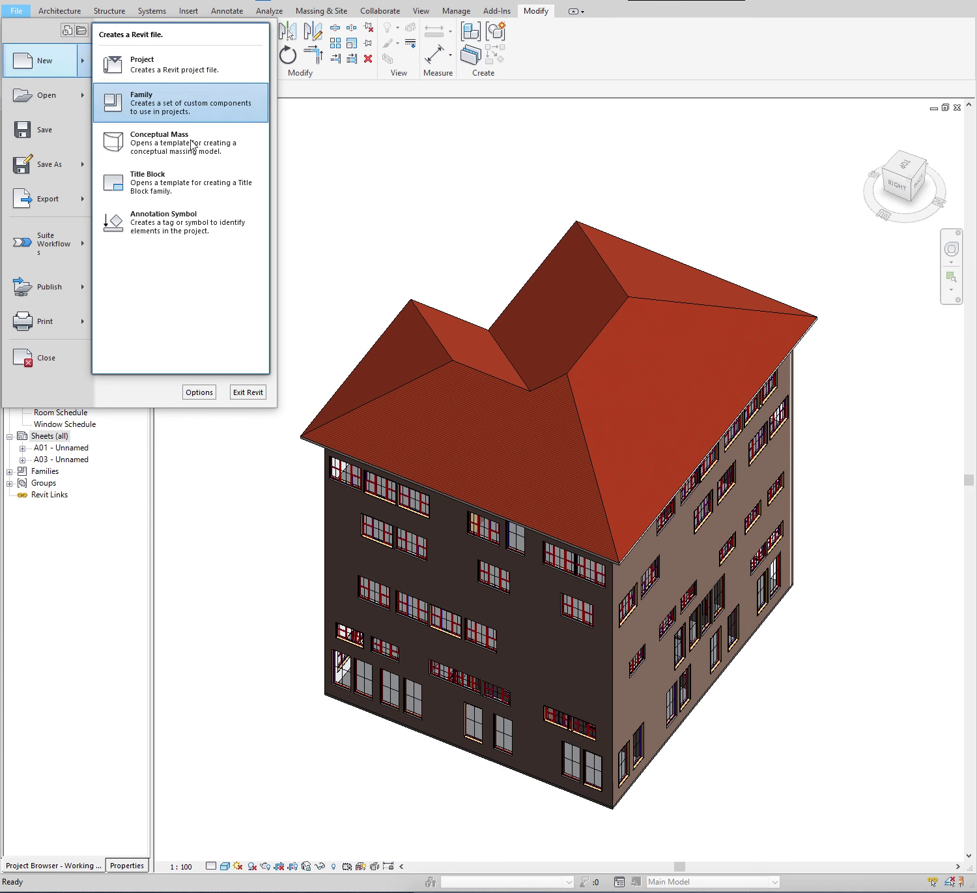
{"action": "left_click", "coordinate": [181, 176]}
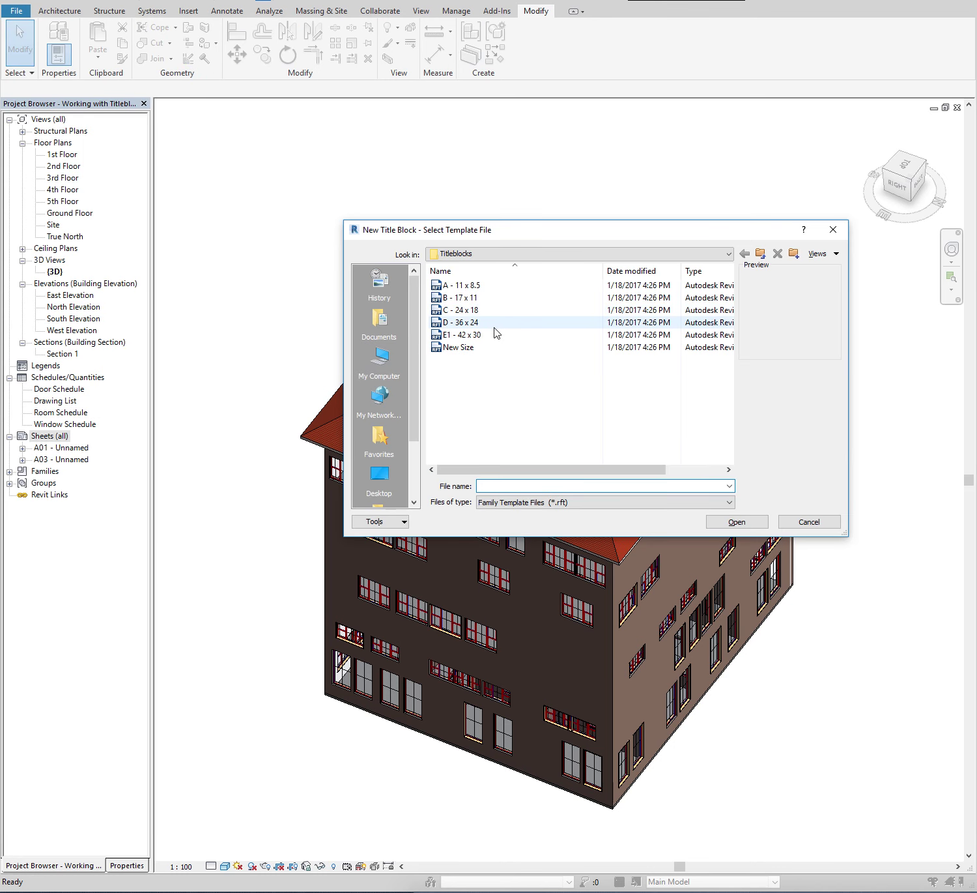
{"action": "left_click", "coordinate": [504, 254]}
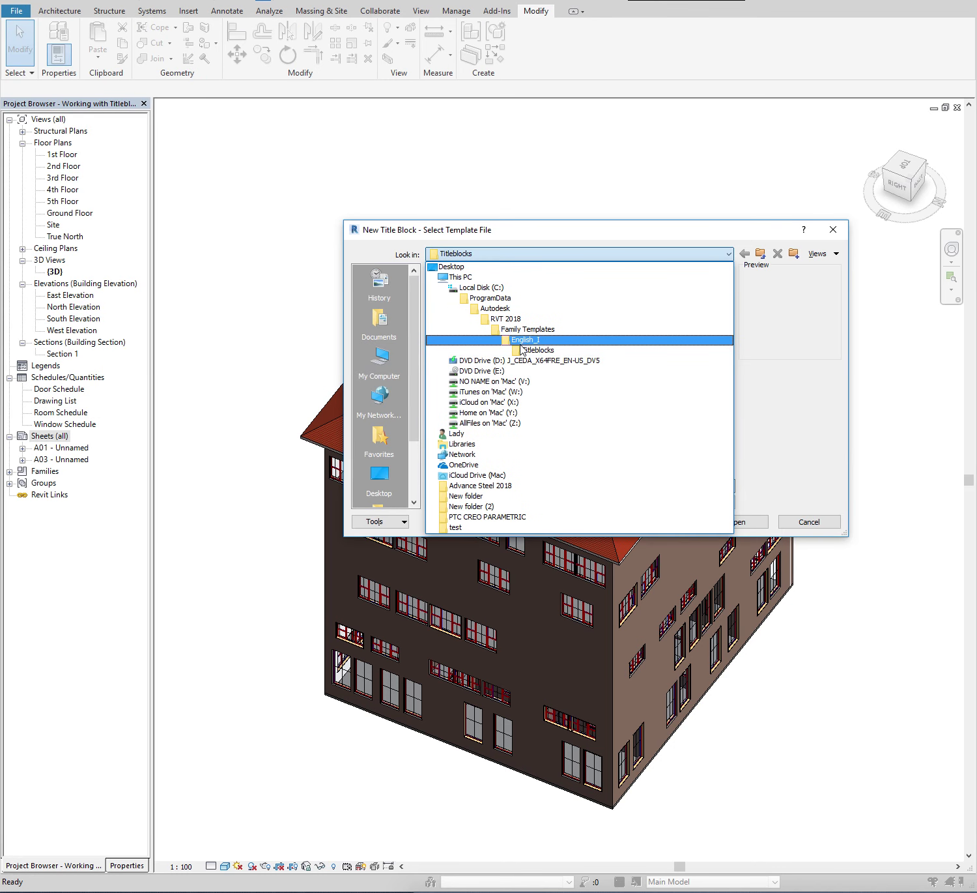
{"action": "left_click", "coordinate": [523, 329]}
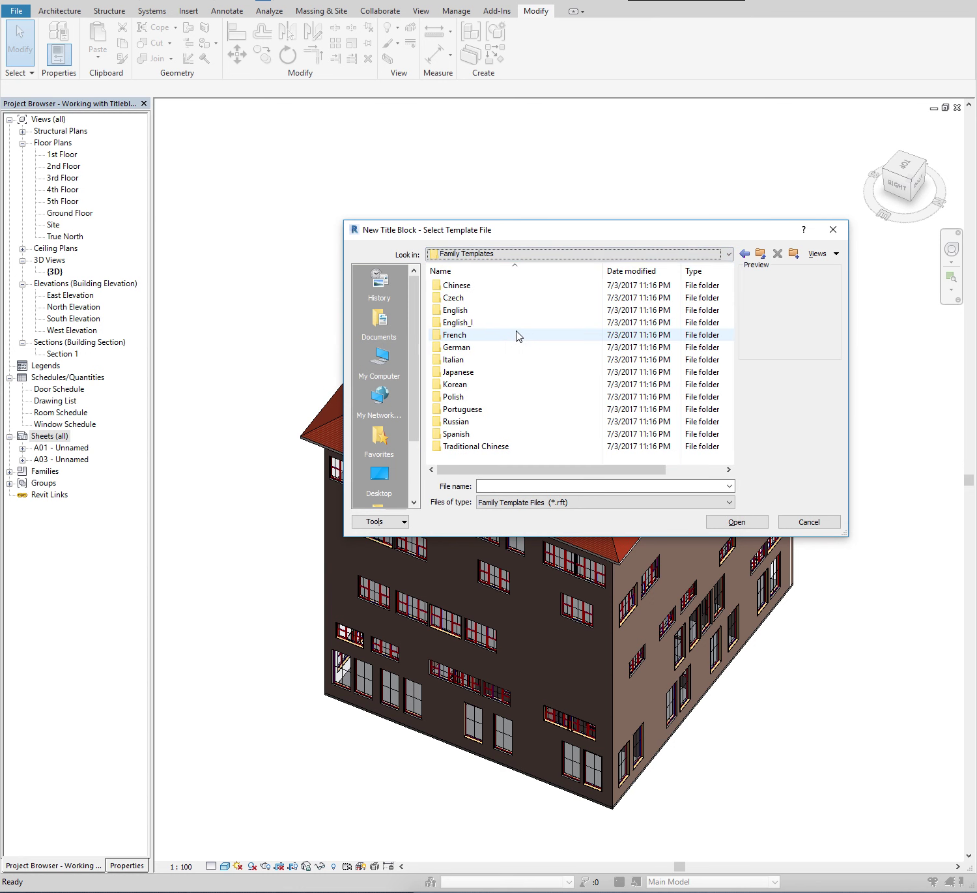
{"action": "double_click", "coordinate": [453, 322]}
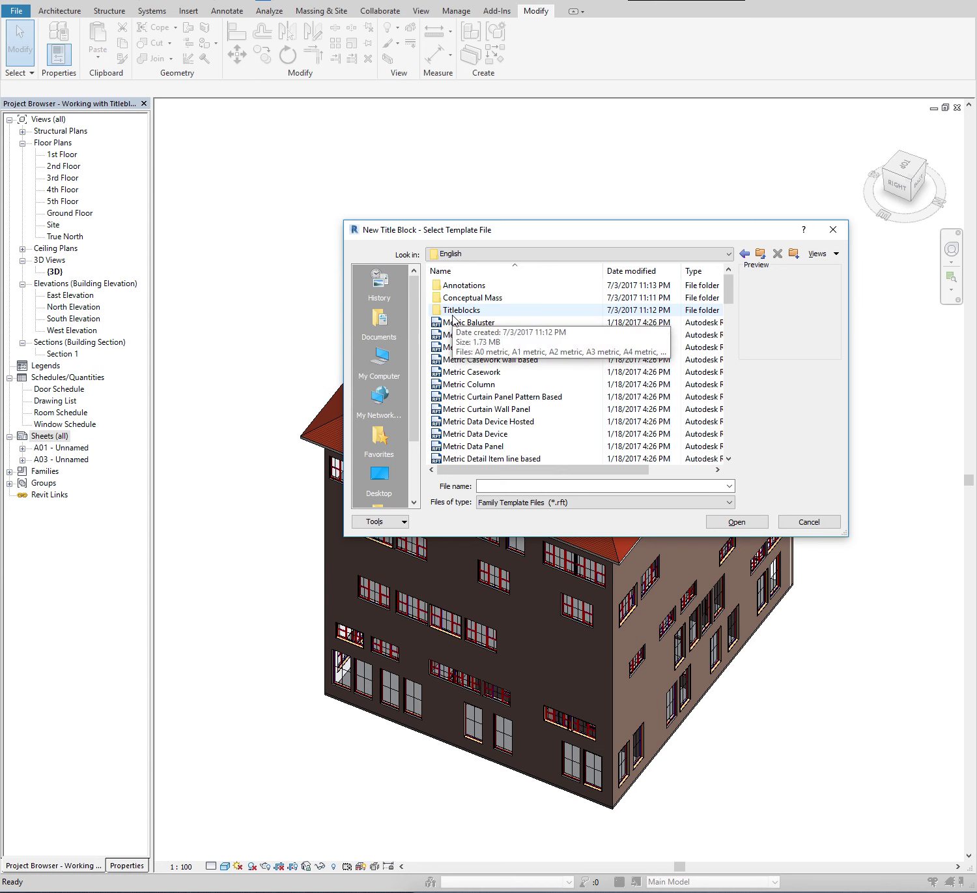
{"action": "double_click", "coordinate": [480, 313]}
{"action": "left_click", "coordinate": [472, 322]}
{"action": "left_click", "coordinate": [737, 522]}
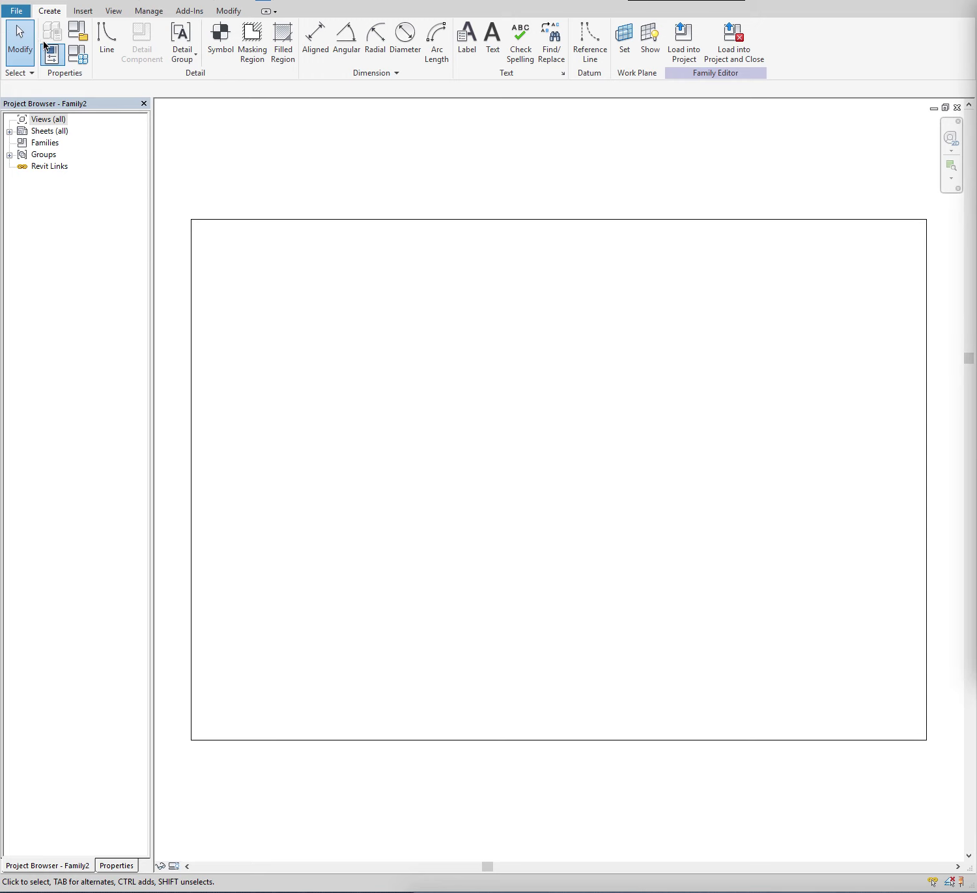
- Try importing Titleblock_from_CAD_LG, cancel it, and check the family units with UN
{"action": "left_click", "coordinate": [89, 12]}
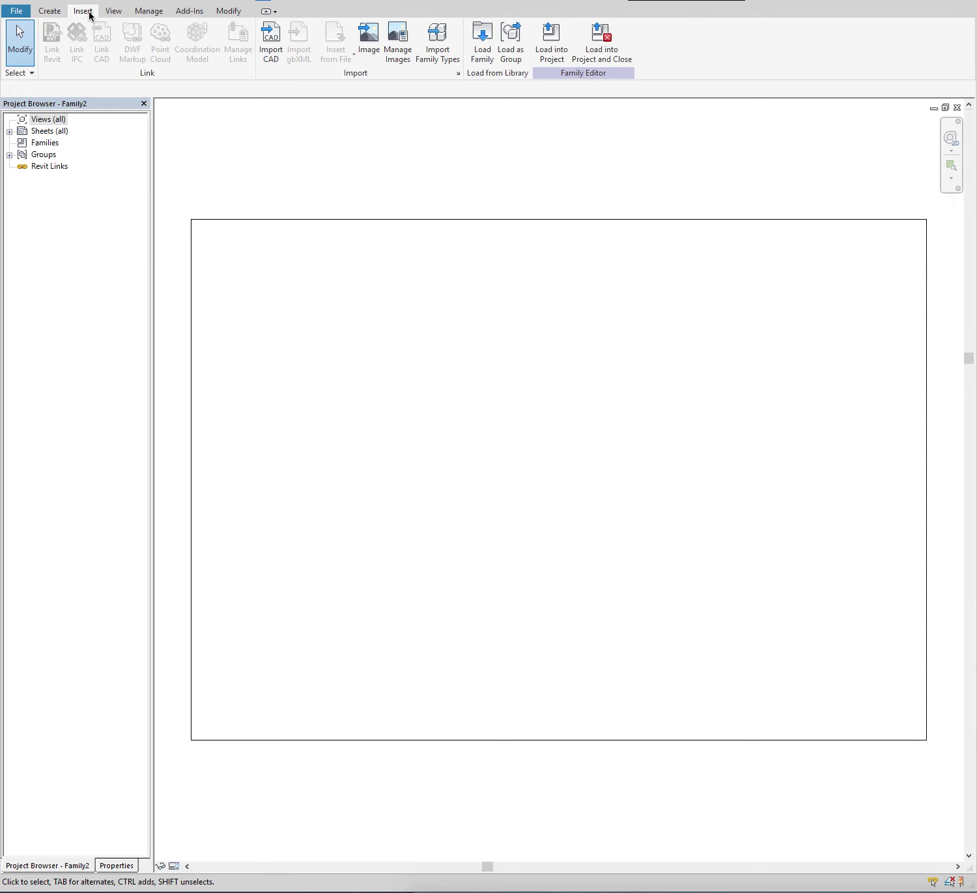
{"action": "left_click", "coordinate": [268, 61]}
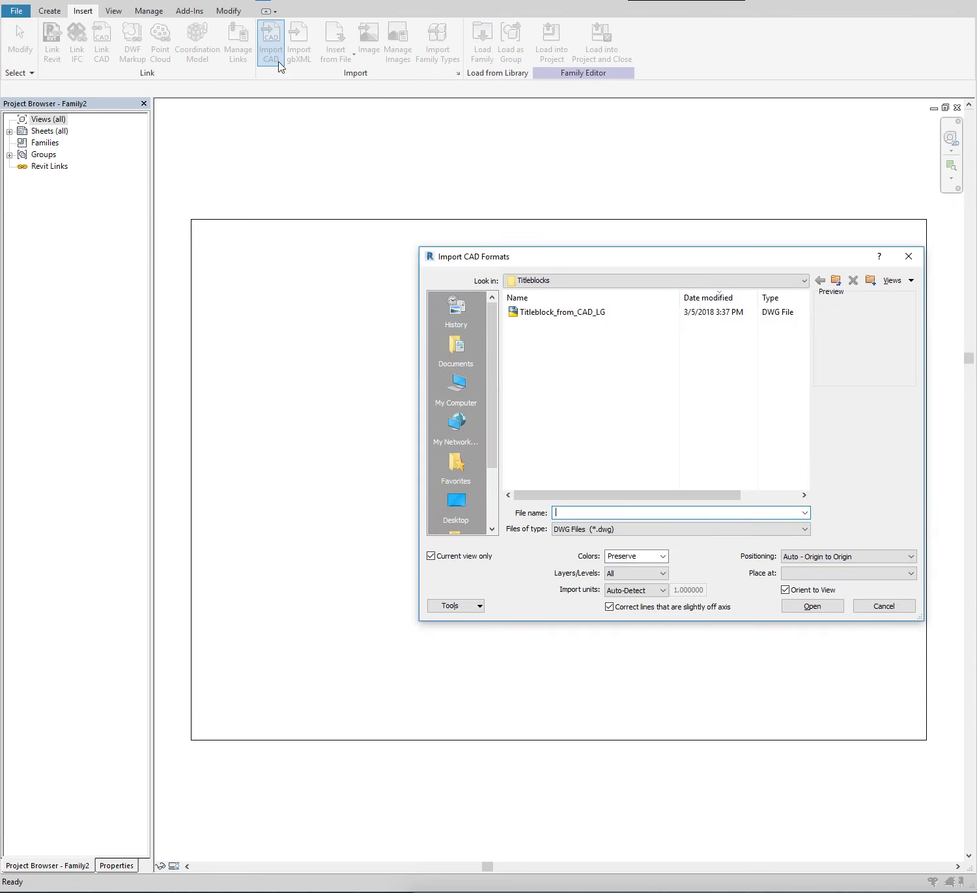
{"action": "left_click", "coordinate": [542, 313]}
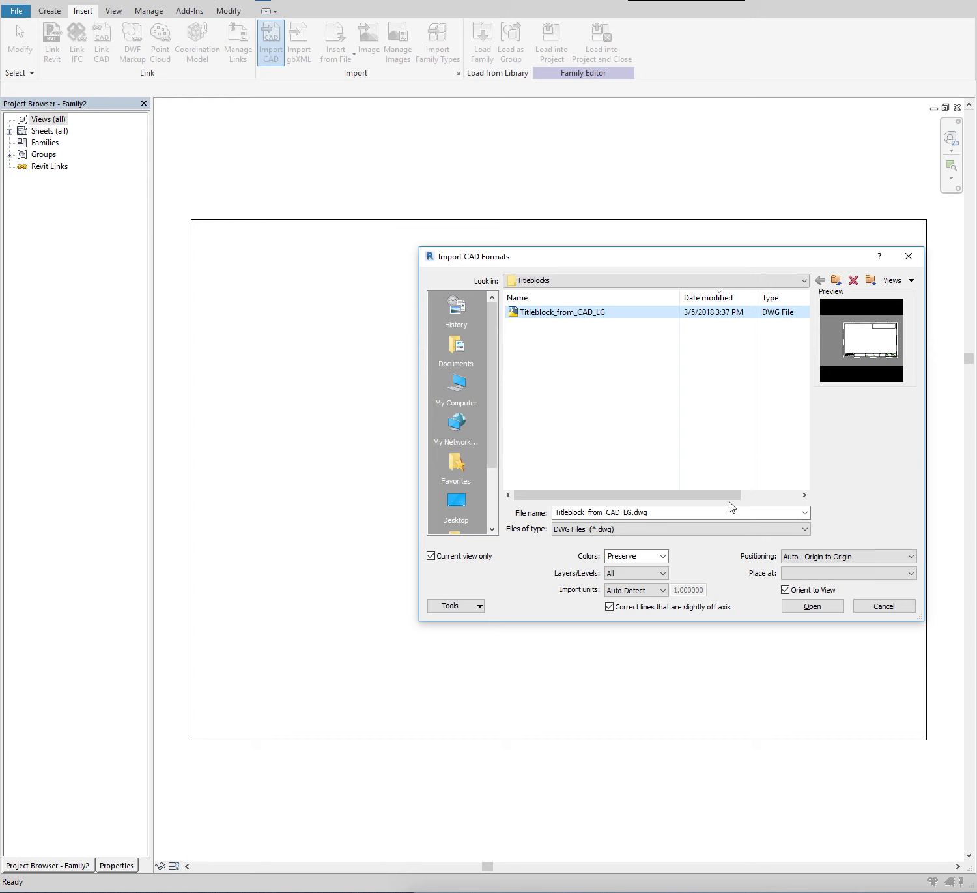
{"action": "left_click", "coordinate": [623, 591]}
{"action": "left_click", "coordinate": [888, 607]}
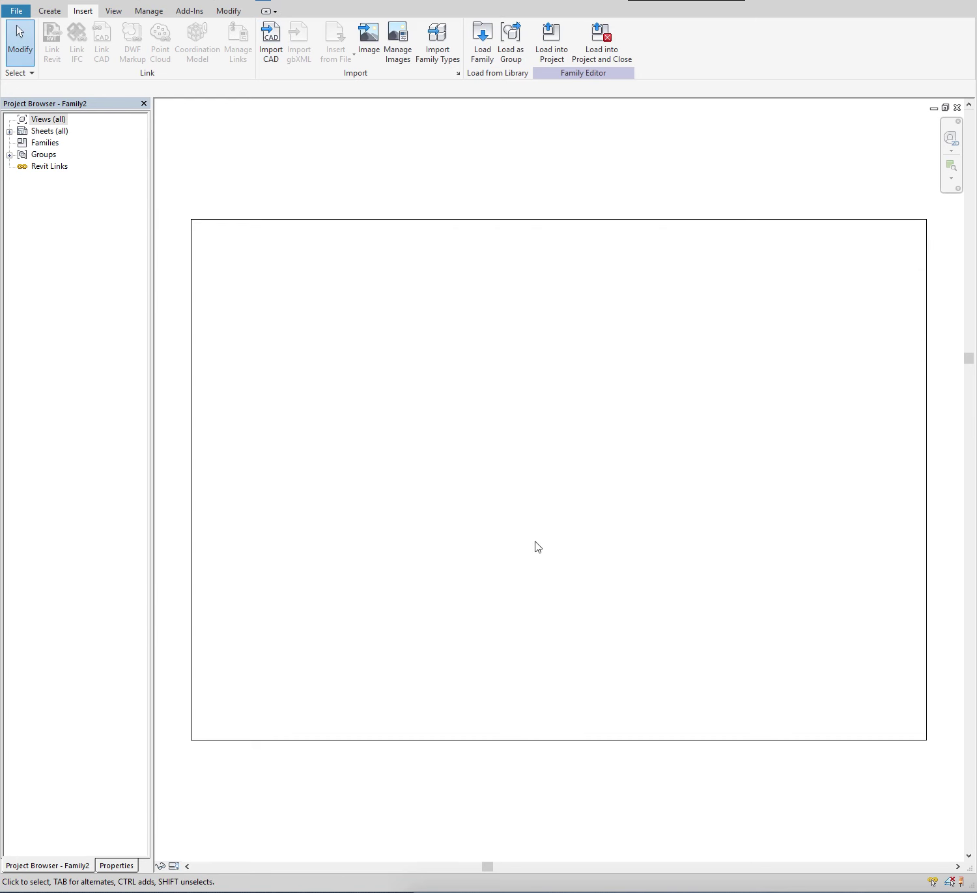
{"action": "key", "text": "u"}
{"action": "key", "text": "n"}
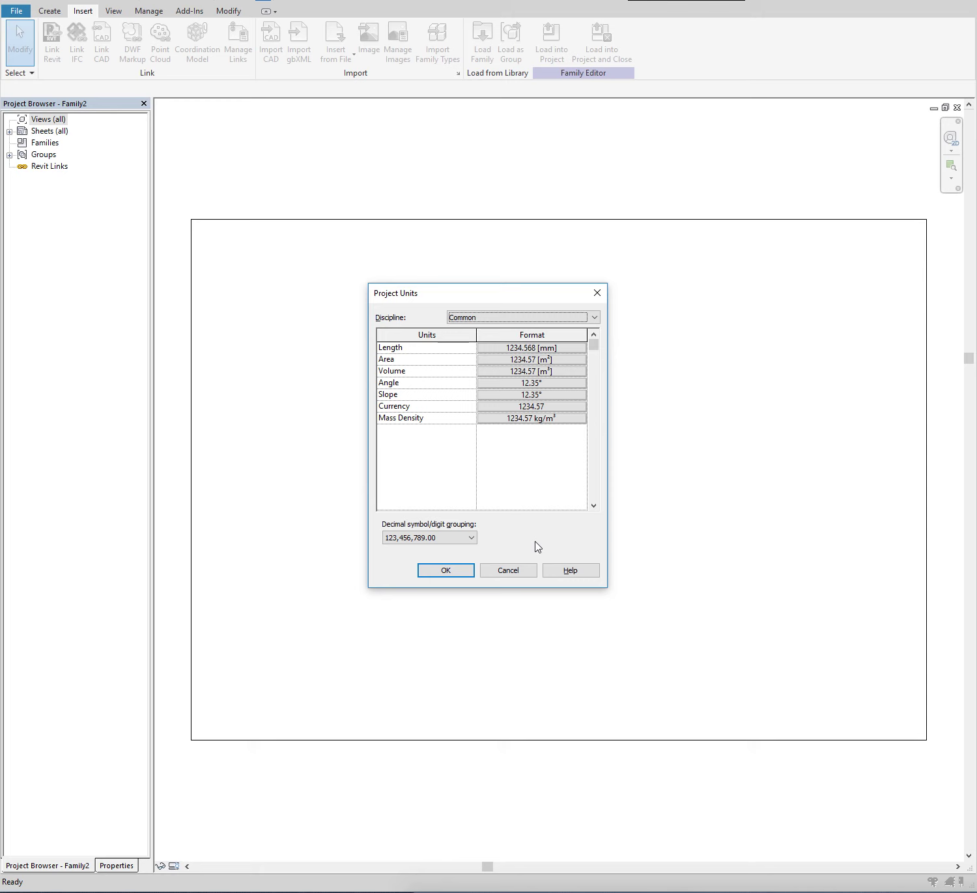
{"action": "left_click", "coordinate": [431, 572]}
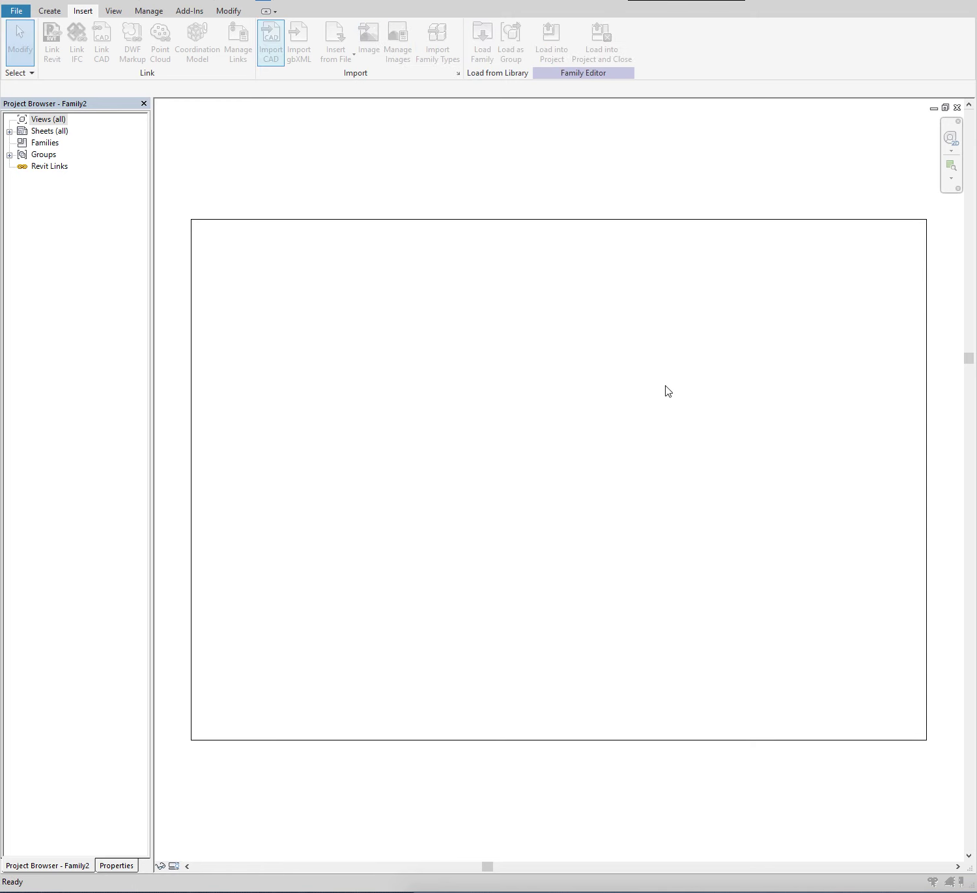
- Import Titleblock_from_CAD_LG.dwg in millimeter units, which crashes Revit with a fatal error
{"action": "left_click", "coordinate": [555, 313]}
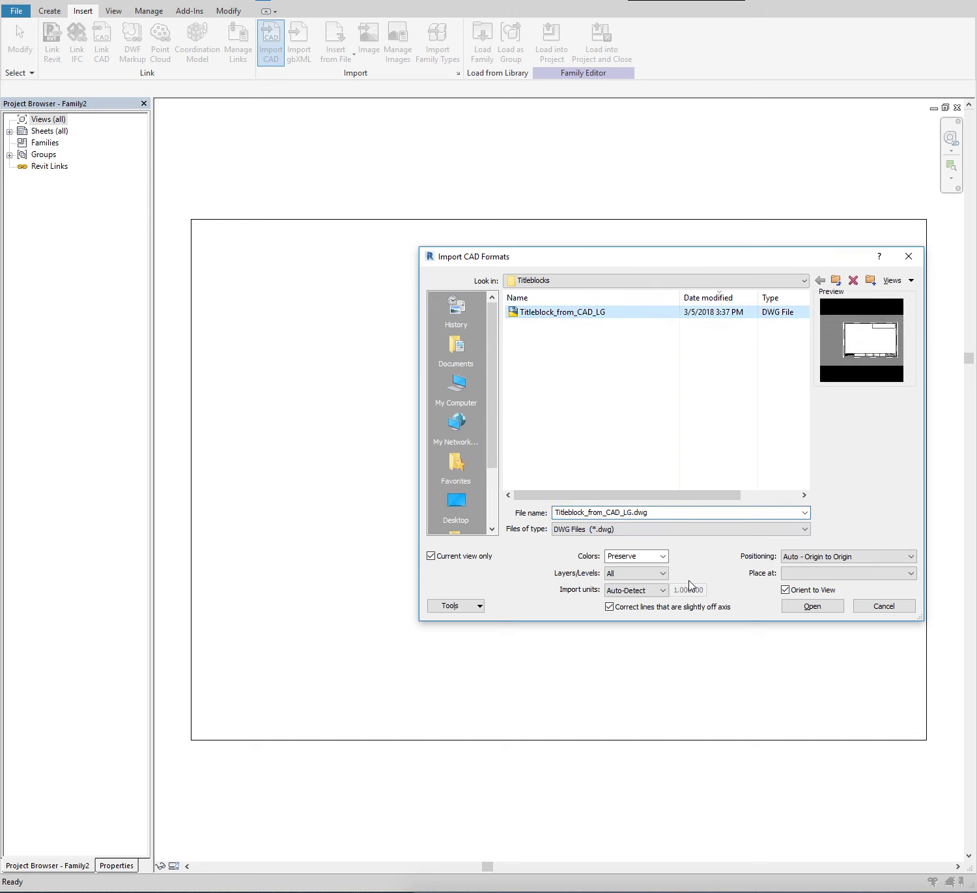
{"action": "left_click", "coordinate": [656, 589]}
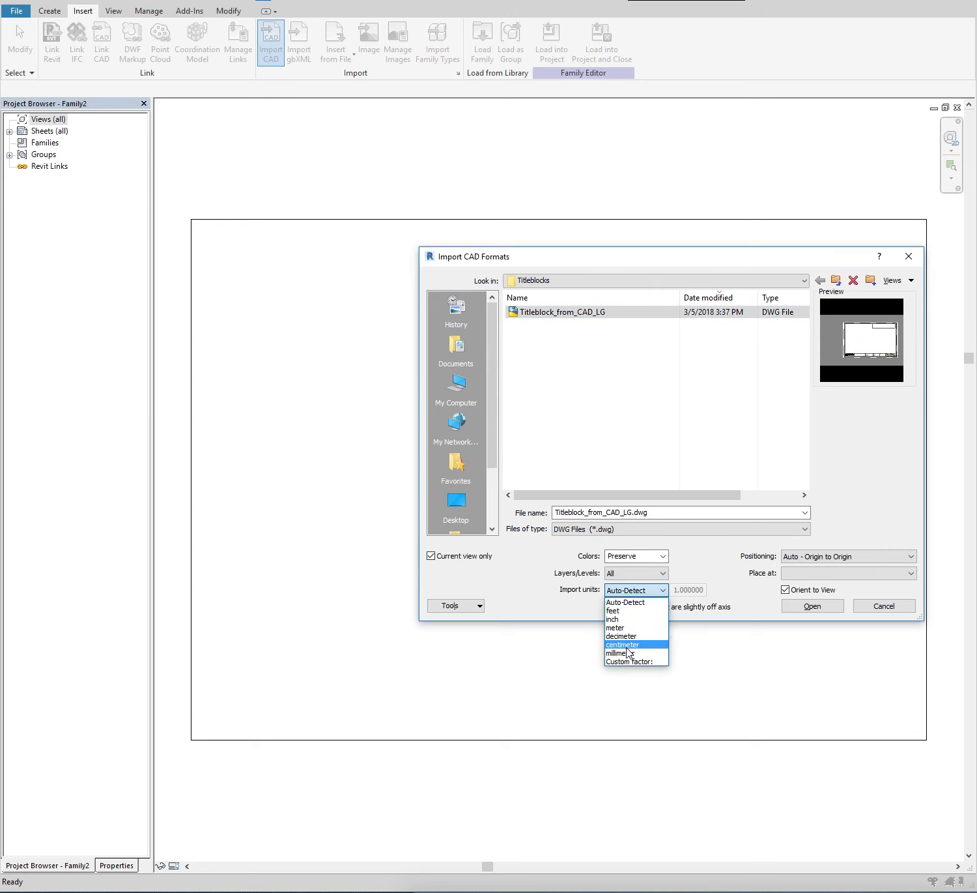
{"action": "left_click", "coordinate": [628, 652]}
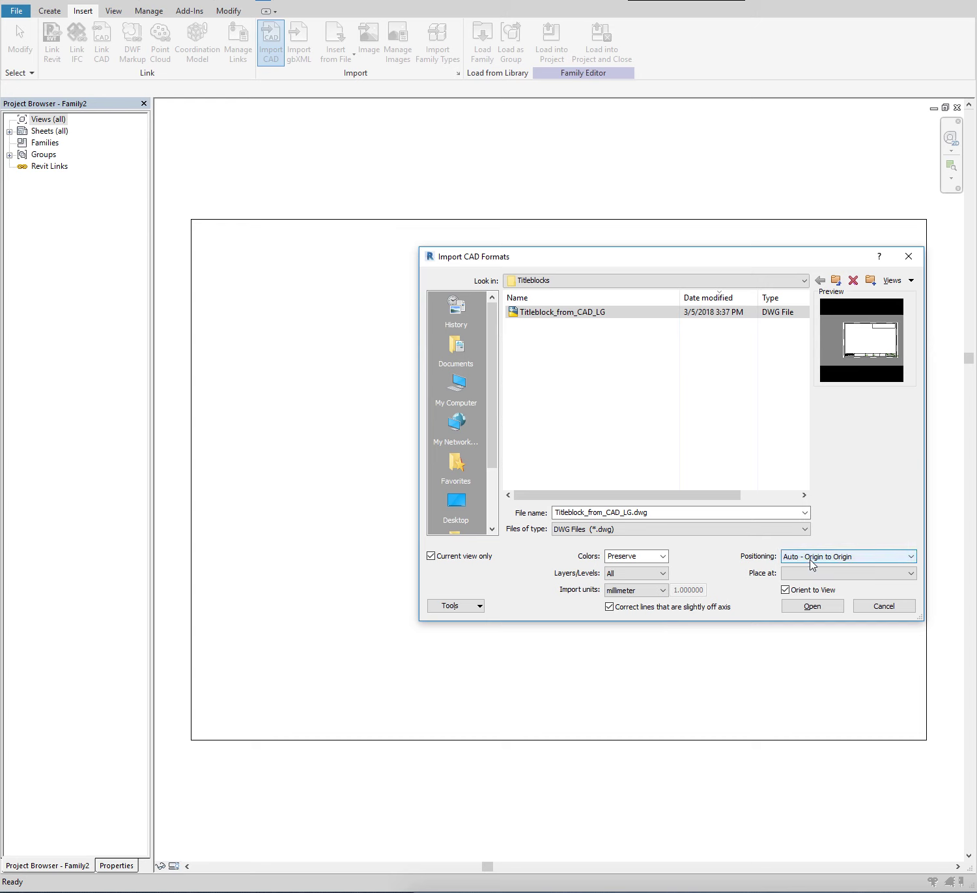
{"action": "left_click", "coordinate": [799, 614]}
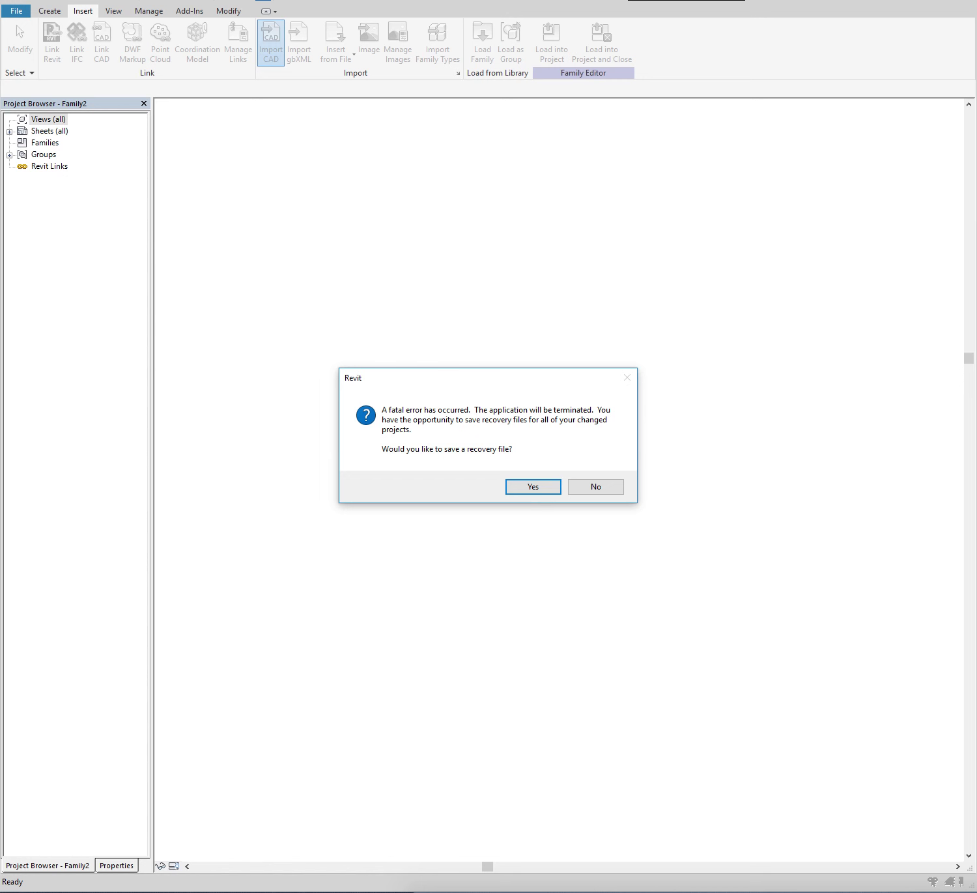
- Accept saving a recovery file at the fatal-error prompt
{"action": "key", "text": "Return"}
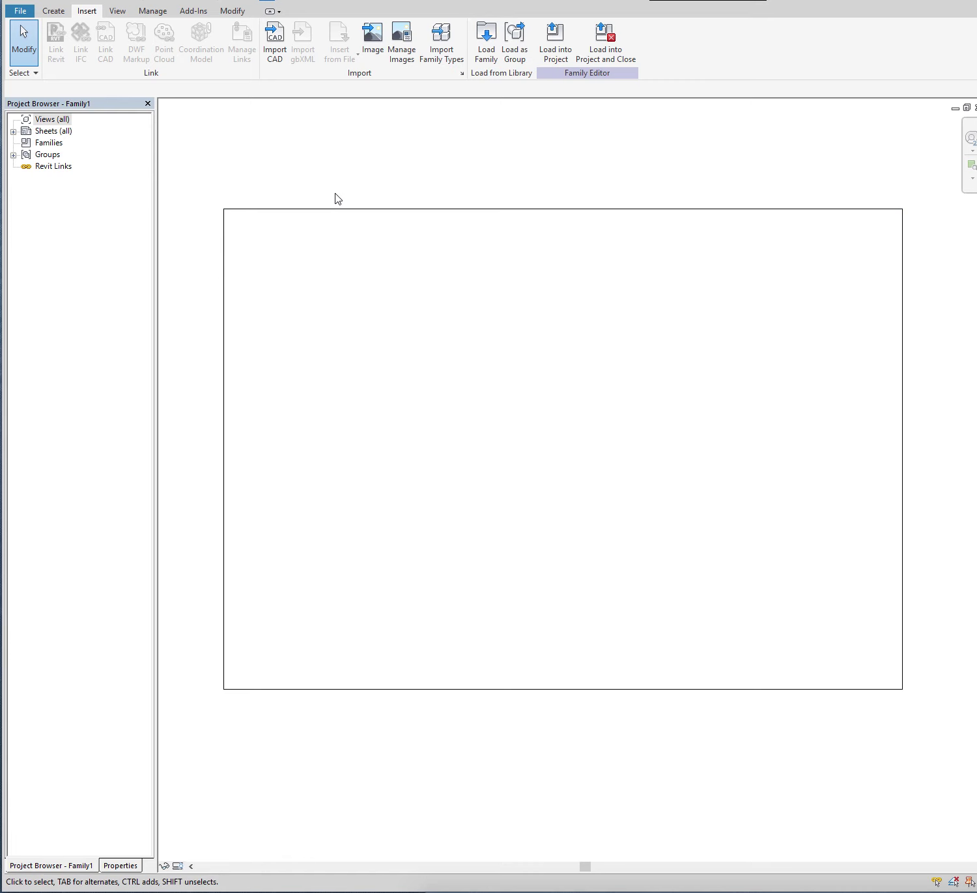
- Import Titleblock_from_CAD_LG.dwg into the title block family
{"action": "left_click", "coordinate": [276, 39]}
{"action": "left_click", "coordinate": [533, 318]}
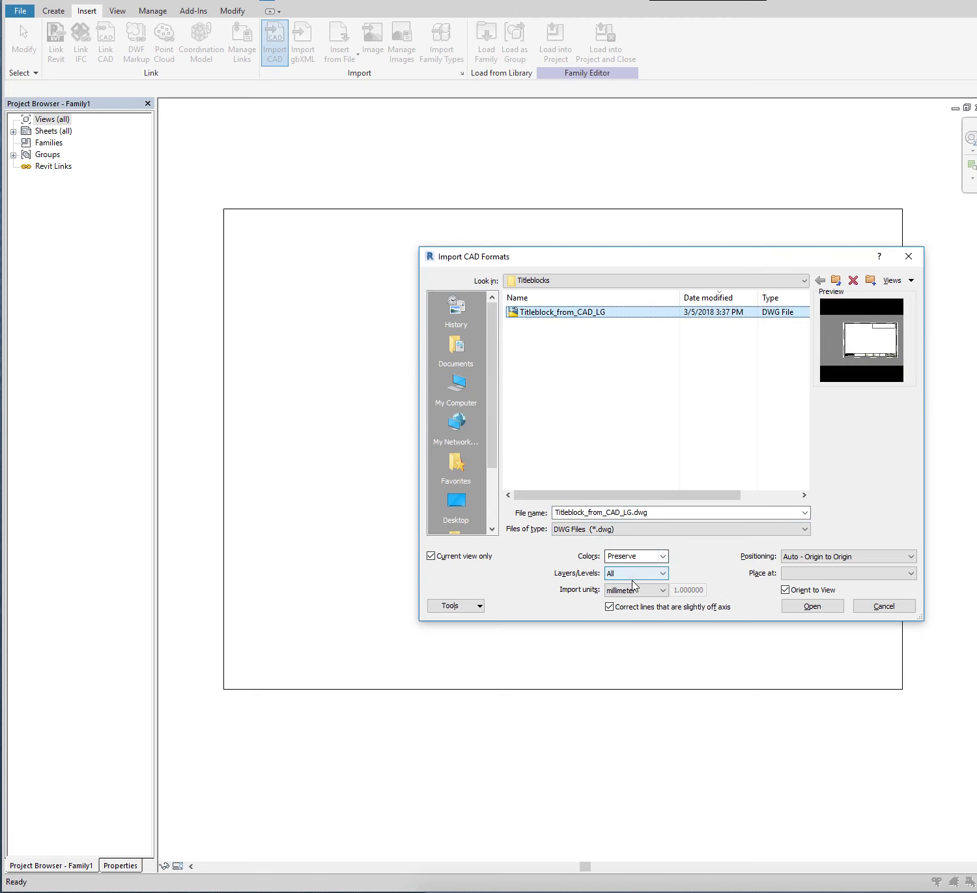
{"action": "left_click", "coordinate": [799, 610]}
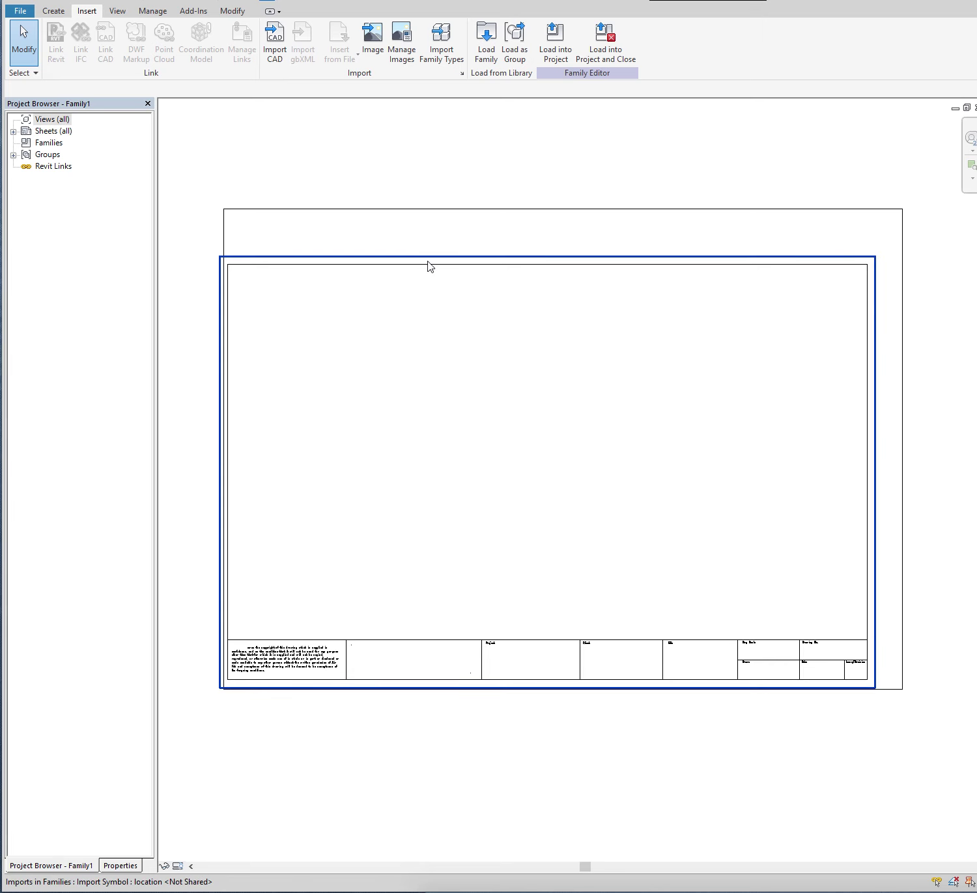
- Unpin the imported title block and move it inside the sheet border
{"action": "left_click", "coordinate": [426, 258]}
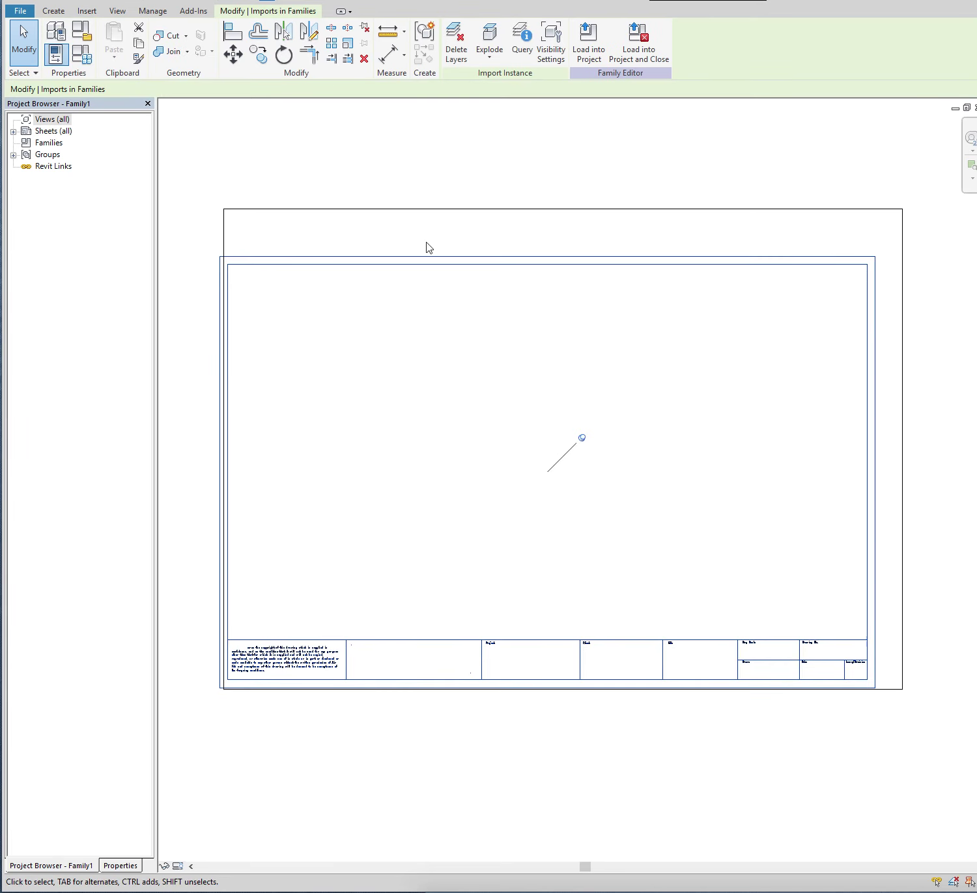
{"action": "left_click", "coordinate": [454, 289]}
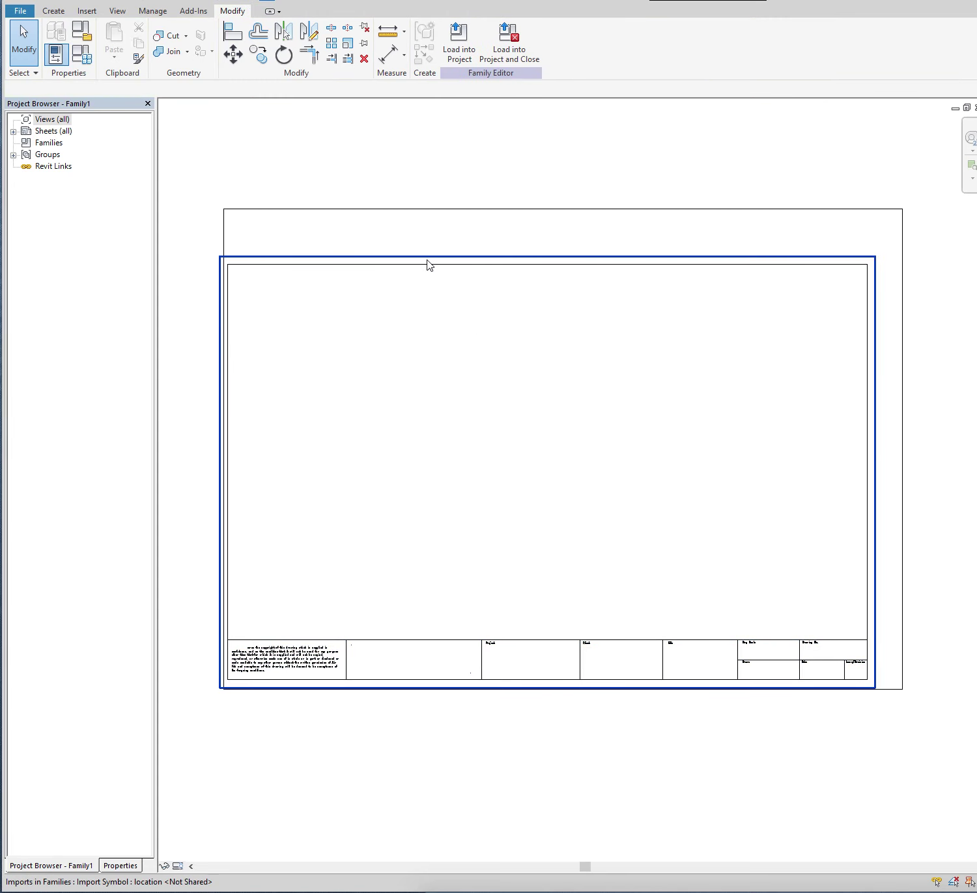
{"action": "left_click", "coordinate": [428, 264]}
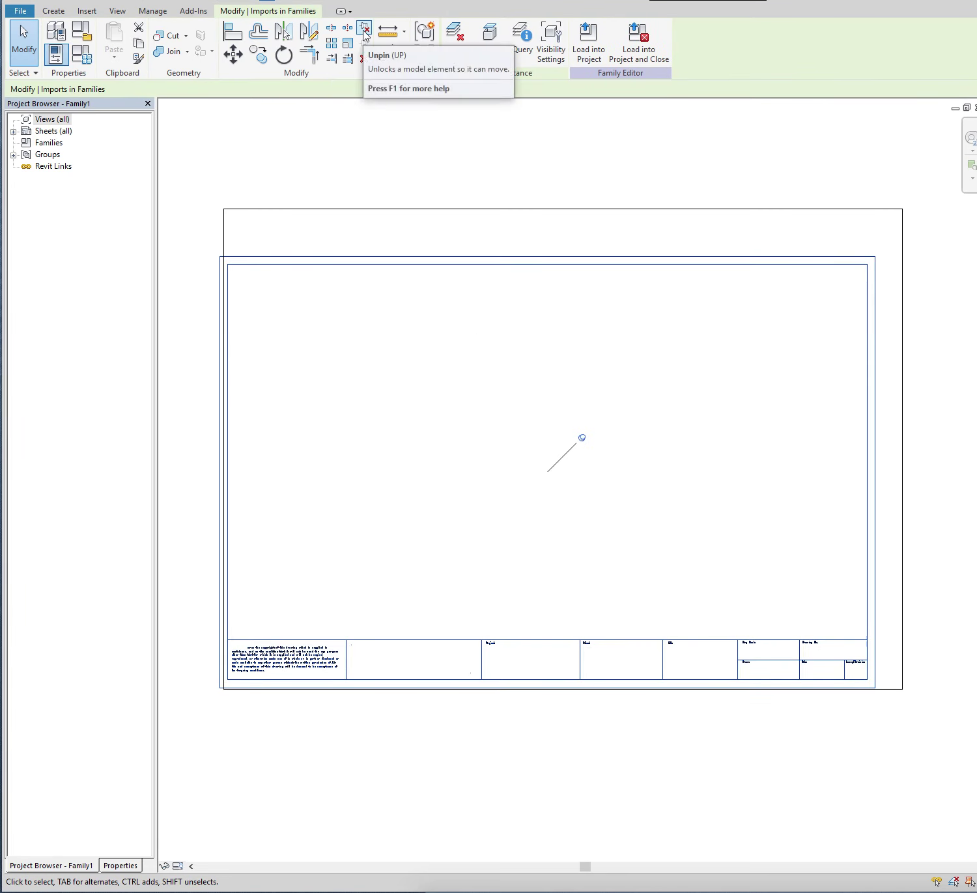
{"action": "left_click", "coordinate": [365, 35]}
{"action": "left_click_drag", "start_coordinate": [471, 260], "coordinate": [482, 229]}
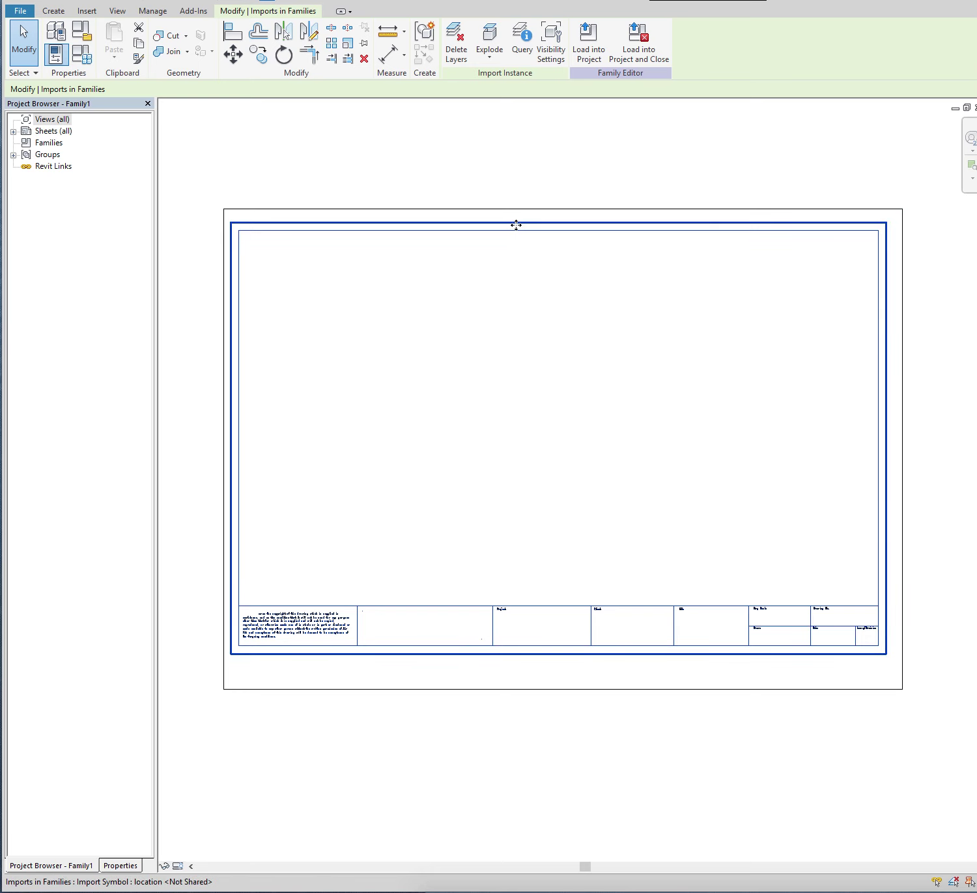
- Explode the moved title block import
{"action": "left_click", "coordinate": [528, 181]}
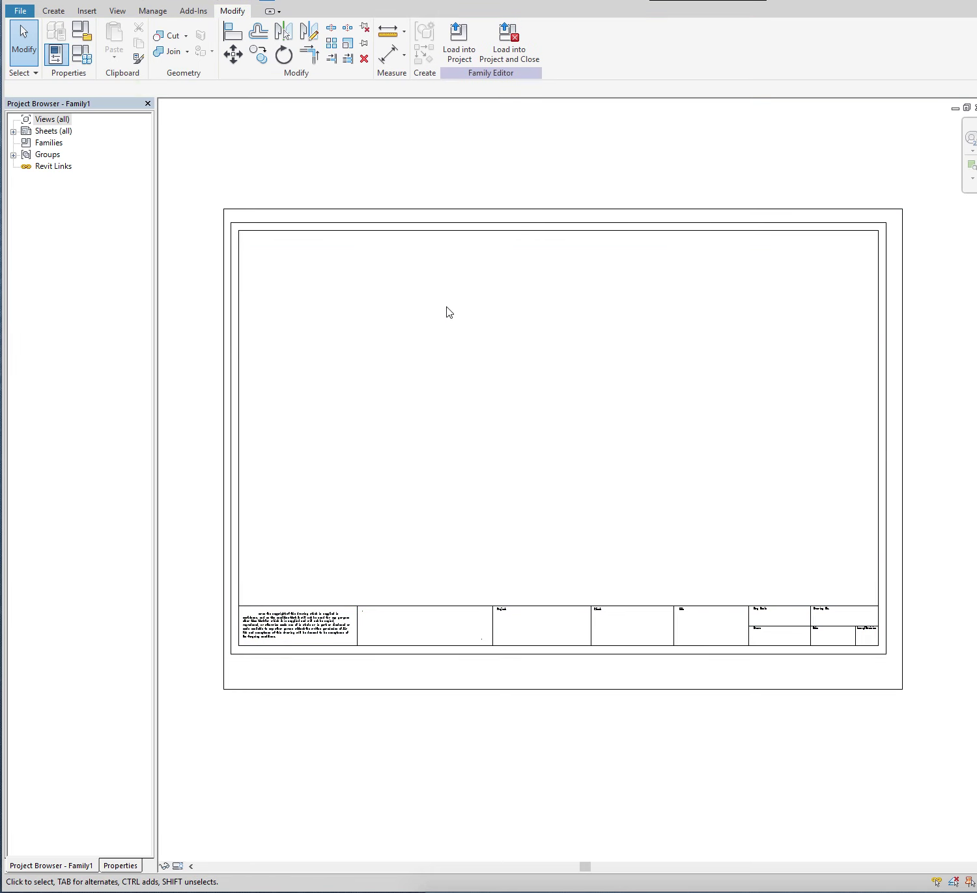
{"action": "scroll", "coordinate": [390, 151], "scroll_direction": "up", "scroll_amount": 1}
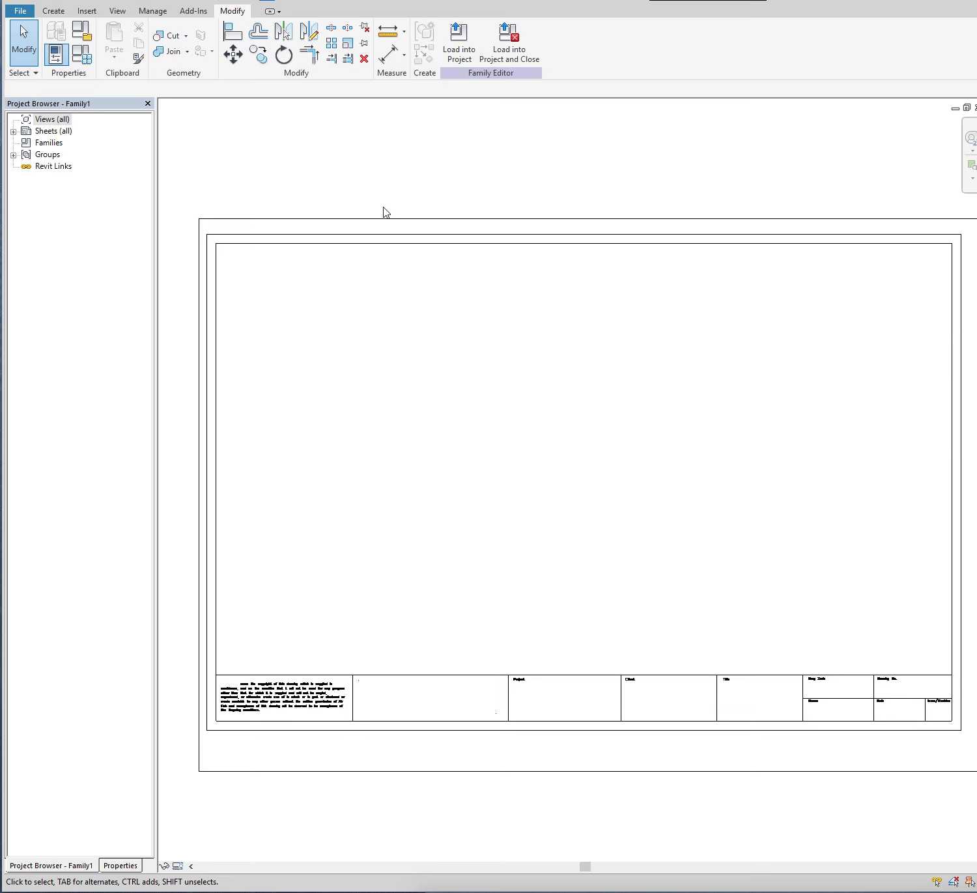
{"action": "scroll", "coordinate": [383, 213], "scroll_direction": "down", "scroll_amount": 1}
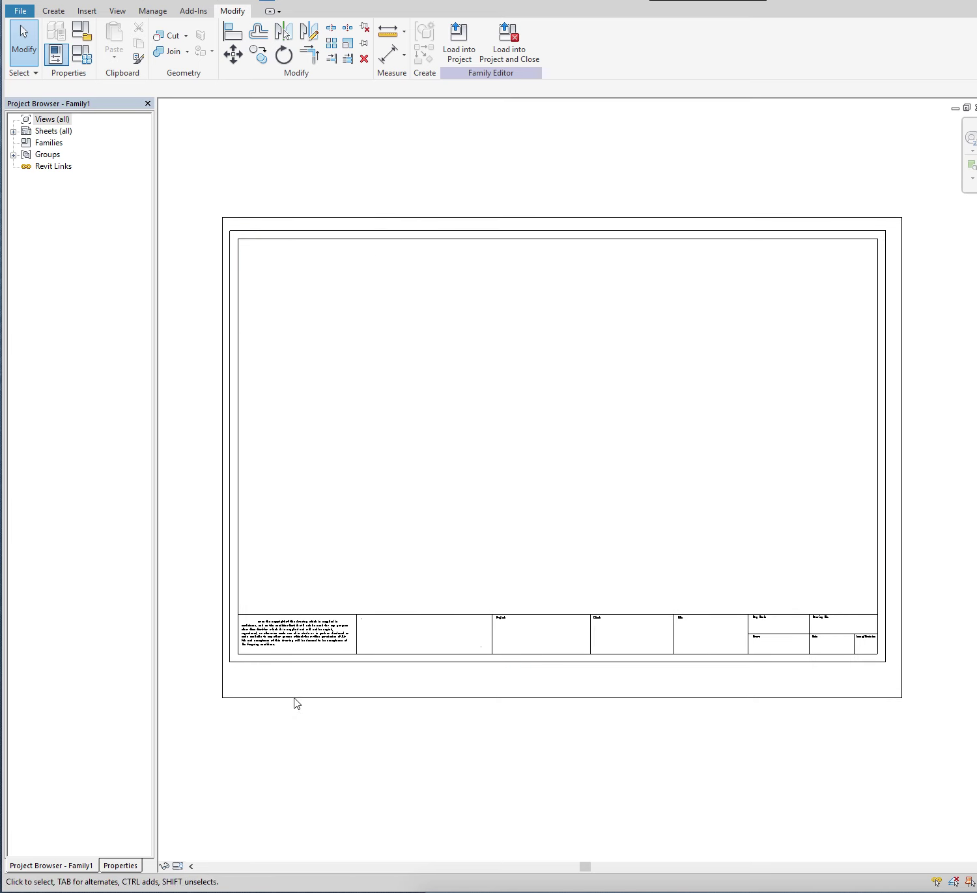
{"action": "left_click", "coordinate": [311, 668]}
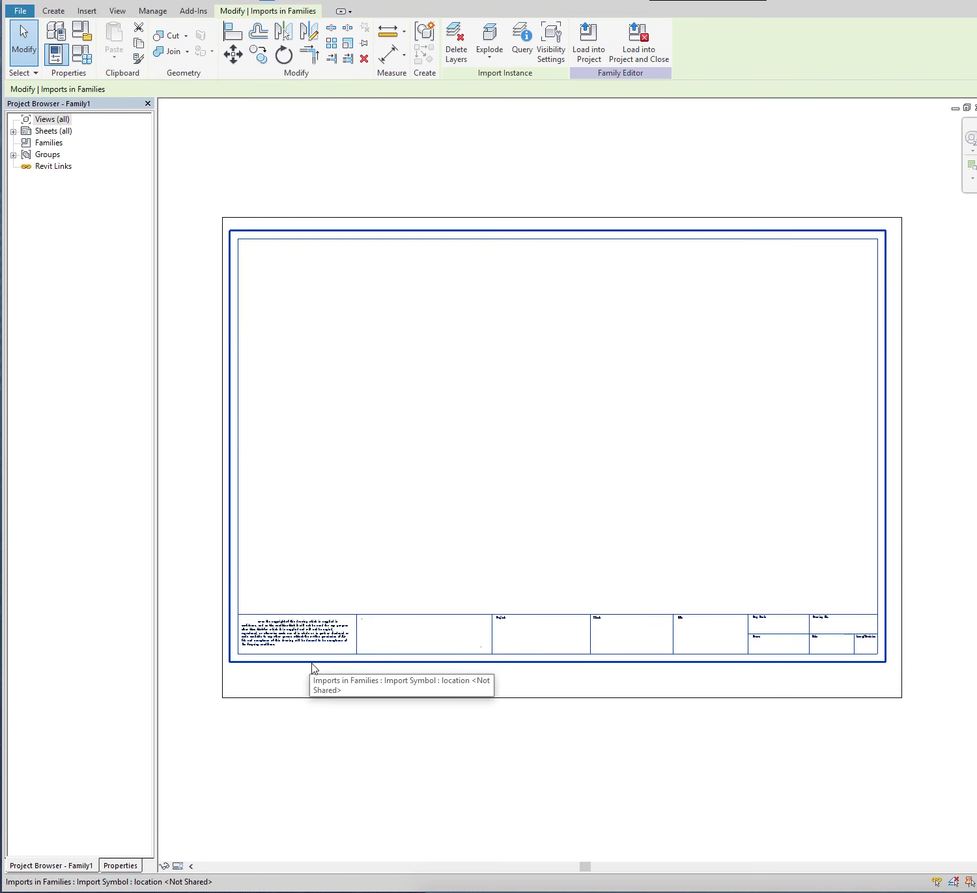
{"action": "left_click", "coordinate": [487, 34]}
- Select the remaining title block import and explode it as well
{"action": "left_click", "coordinate": [341, 637]}
{"action": "left_click", "coordinate": [440, 455]}
{"action": "left_click", "coordinate": [341, 637]}
{"action": "left_click", "coordinate": [502, 608]}
{"action": "left_click", "coordinate": [617, 608]}
{"action": "left_click", "coordinate": [675, 628]}
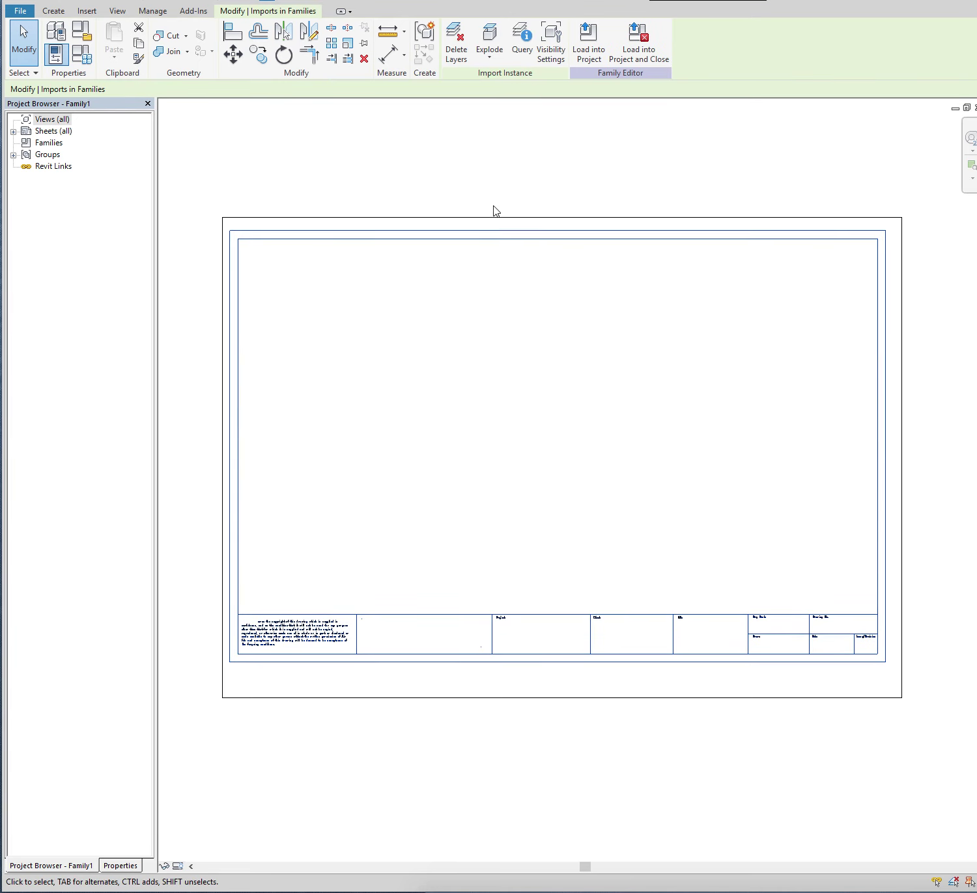
{"action": "left_click", "coordinate": [490, 34]}
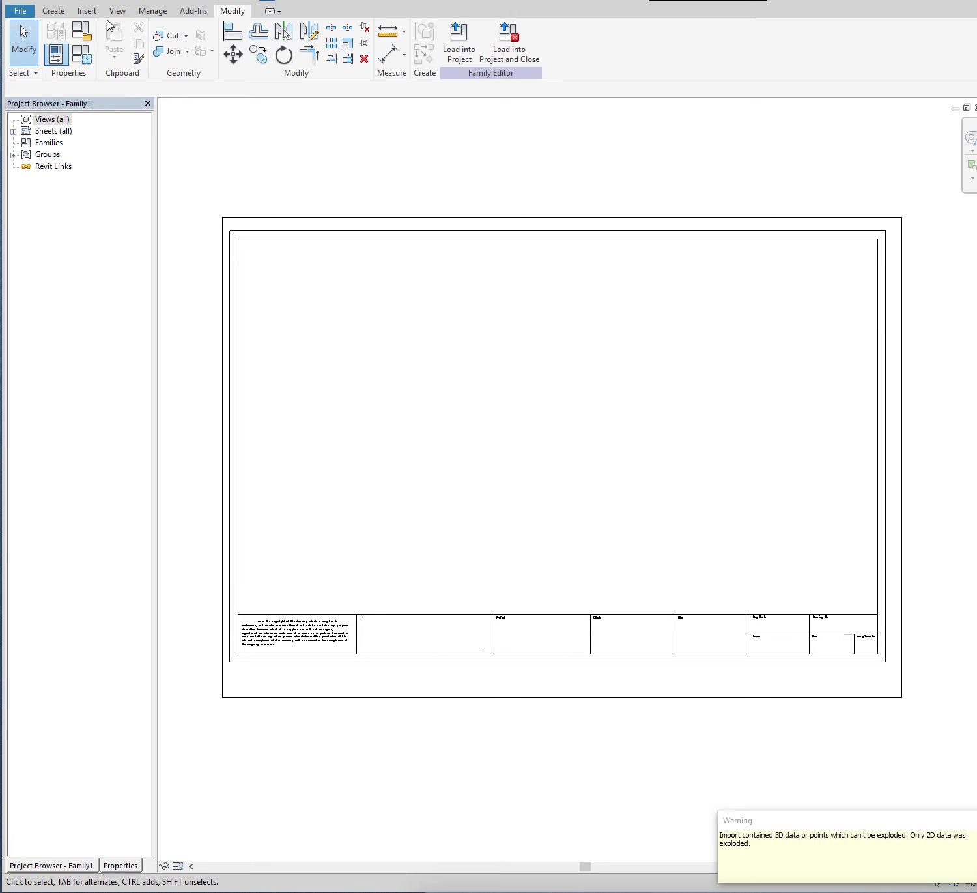
{"action": "left_click", "coordinate": [53, 12]}
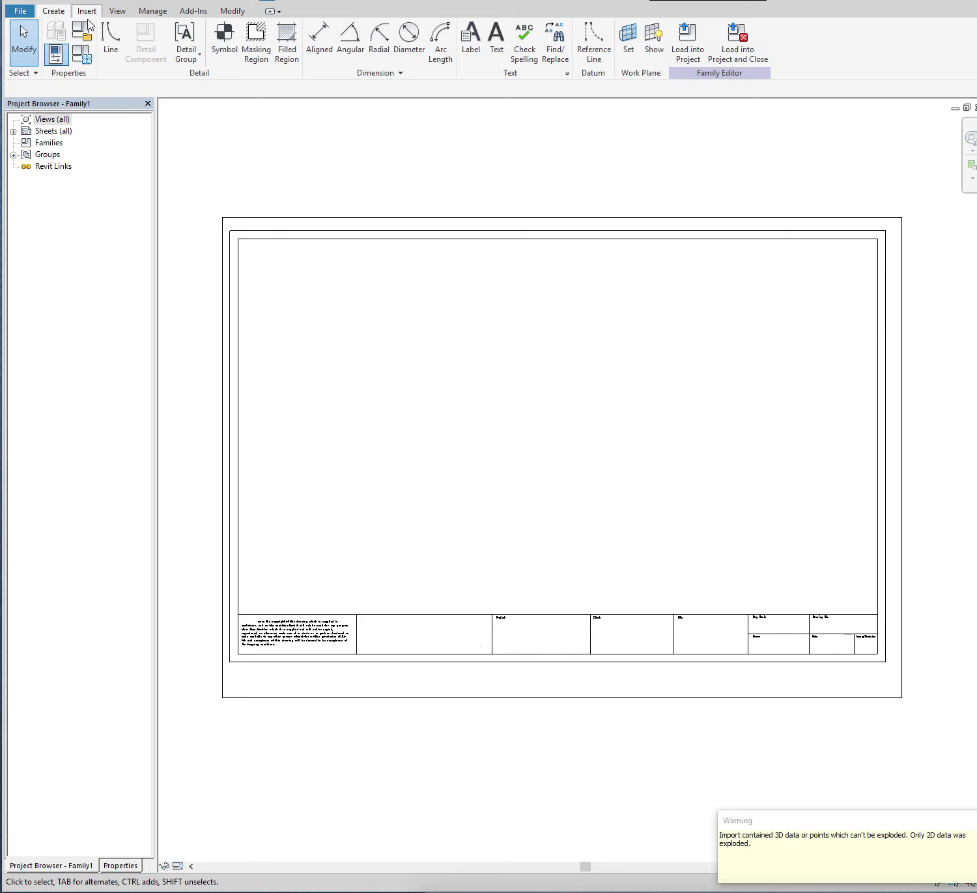
- Start family lines in Pick Lines mode and trace the top and left borders
{"action": "left_click", "coordinate": [111, 39]}
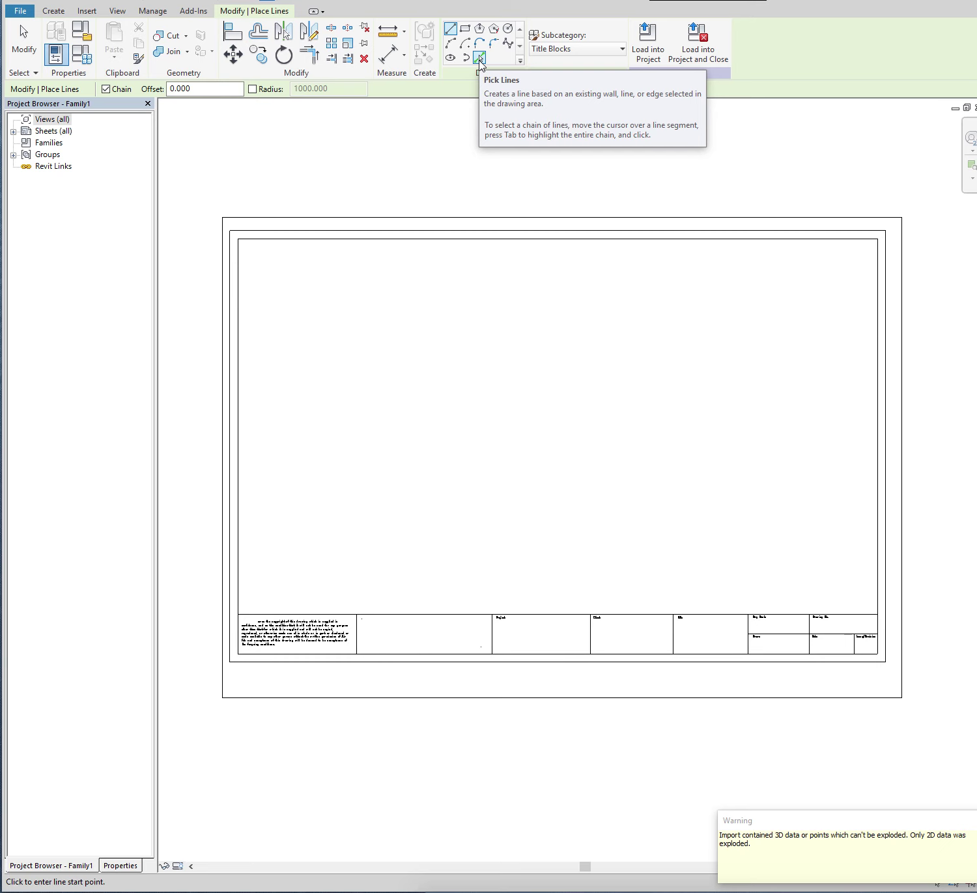
{"action": "left_click", "coordinate": [479, 59]}
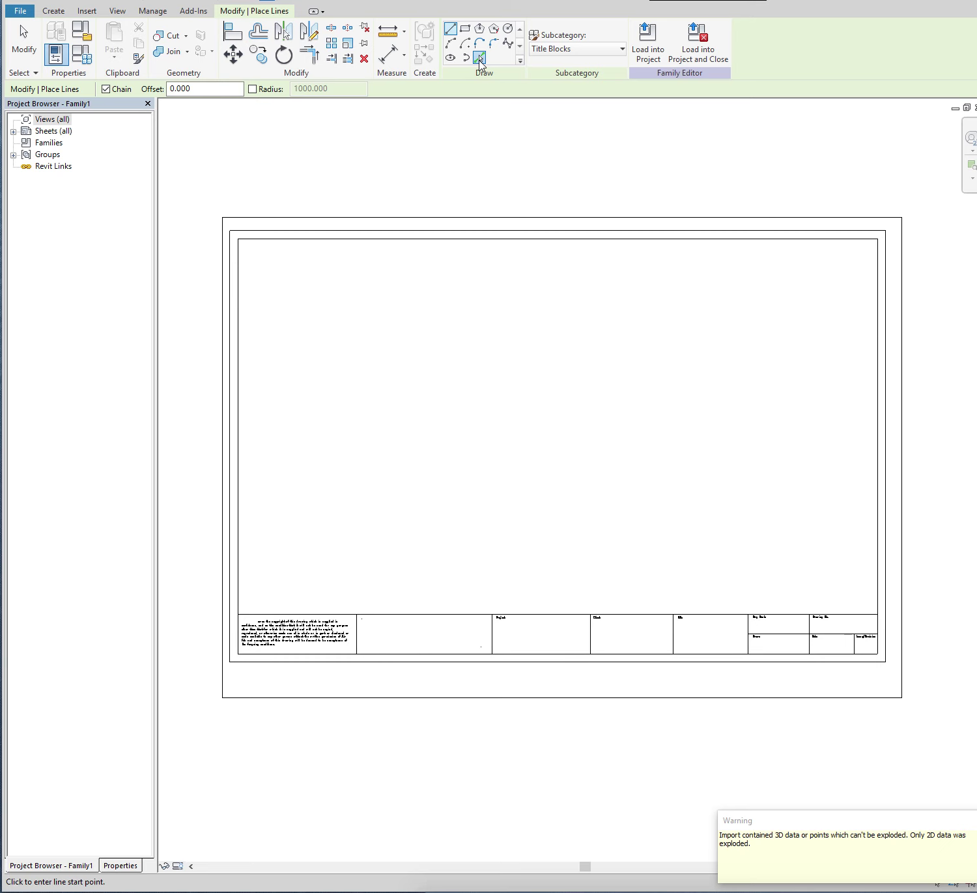
{"action": "left_click", "coordinate": [480, 59]}
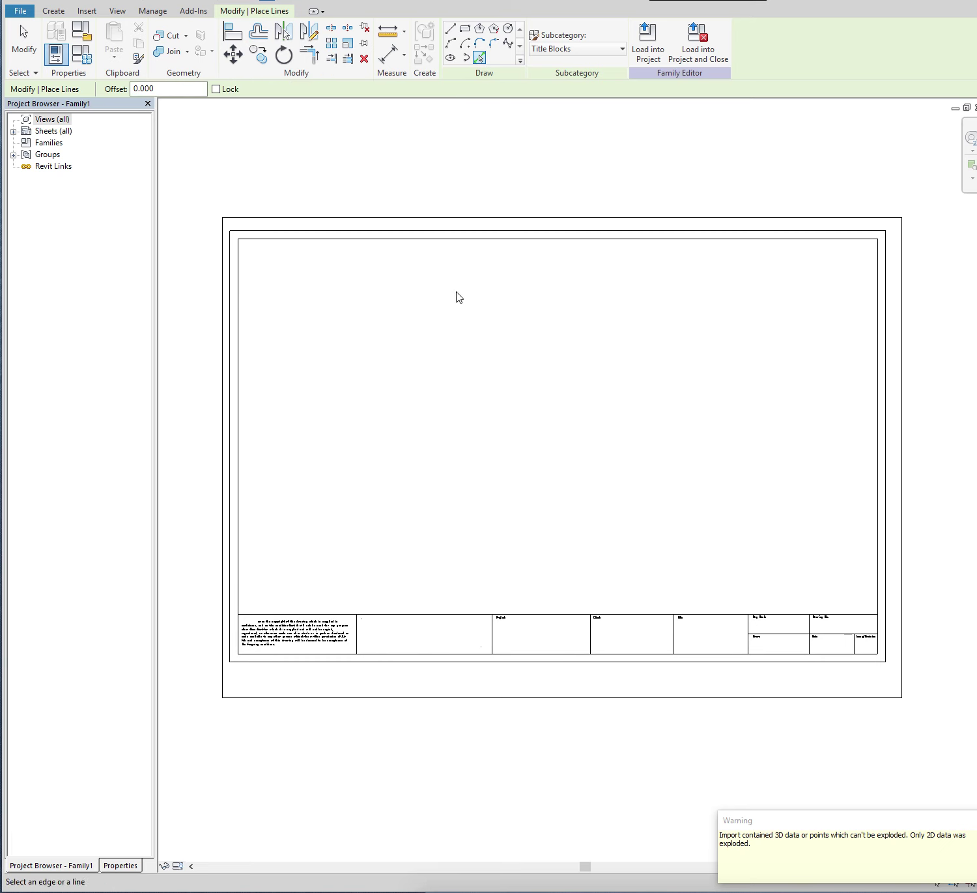
{"action": "left_click", "coordinate": [439, 241]}
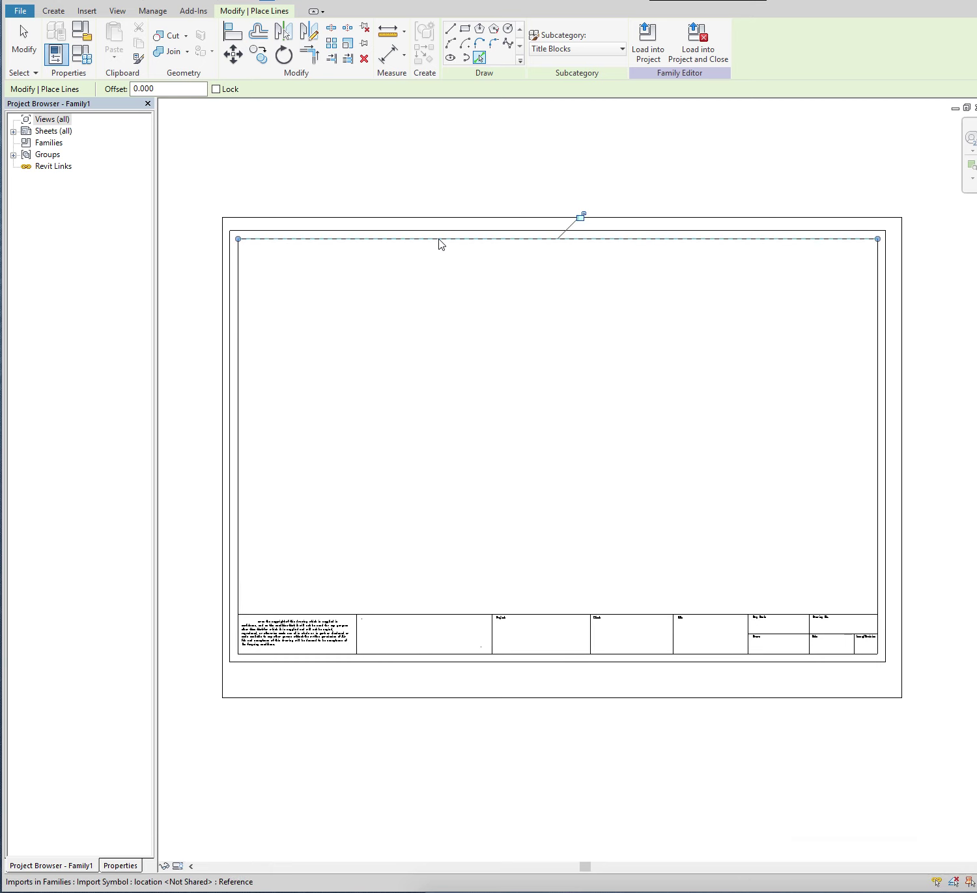
{"action": "left_click", "coordinate": [240, 344]}
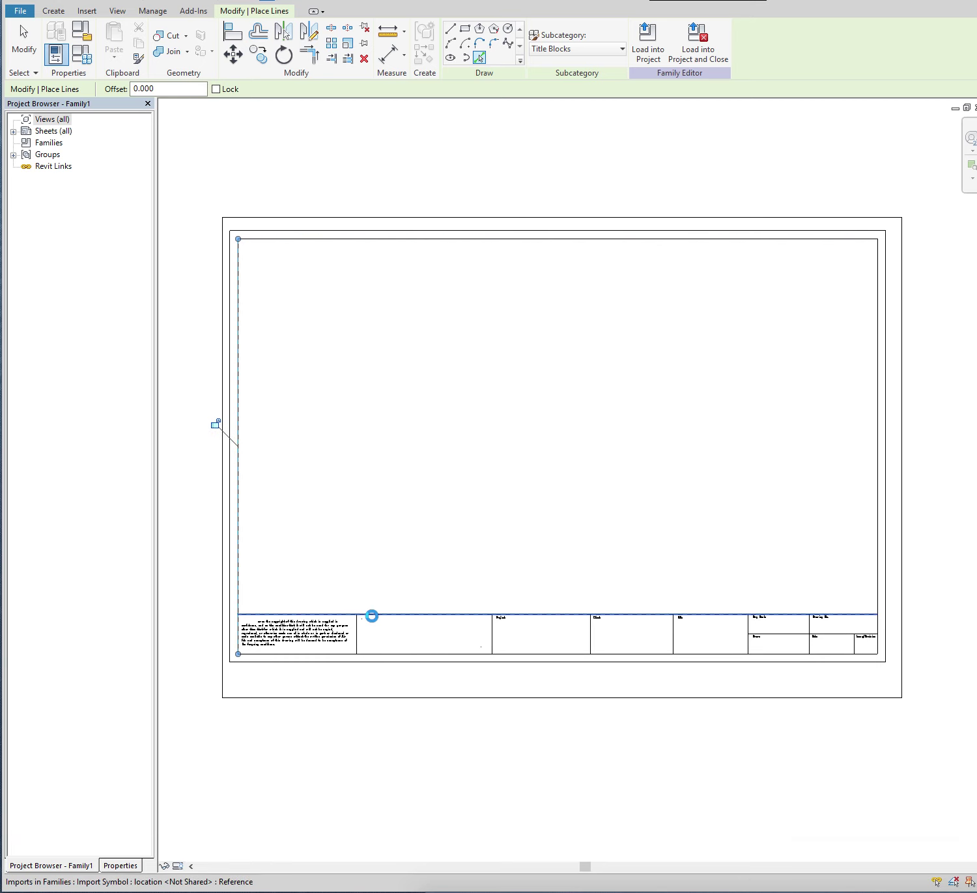
- Trace the title strip's top line and its vertical and horizontal dividers
{"action": "left_click", "coordinate": [371, 616]}
{"action": "left_click", "coordinate": [492, 644]}
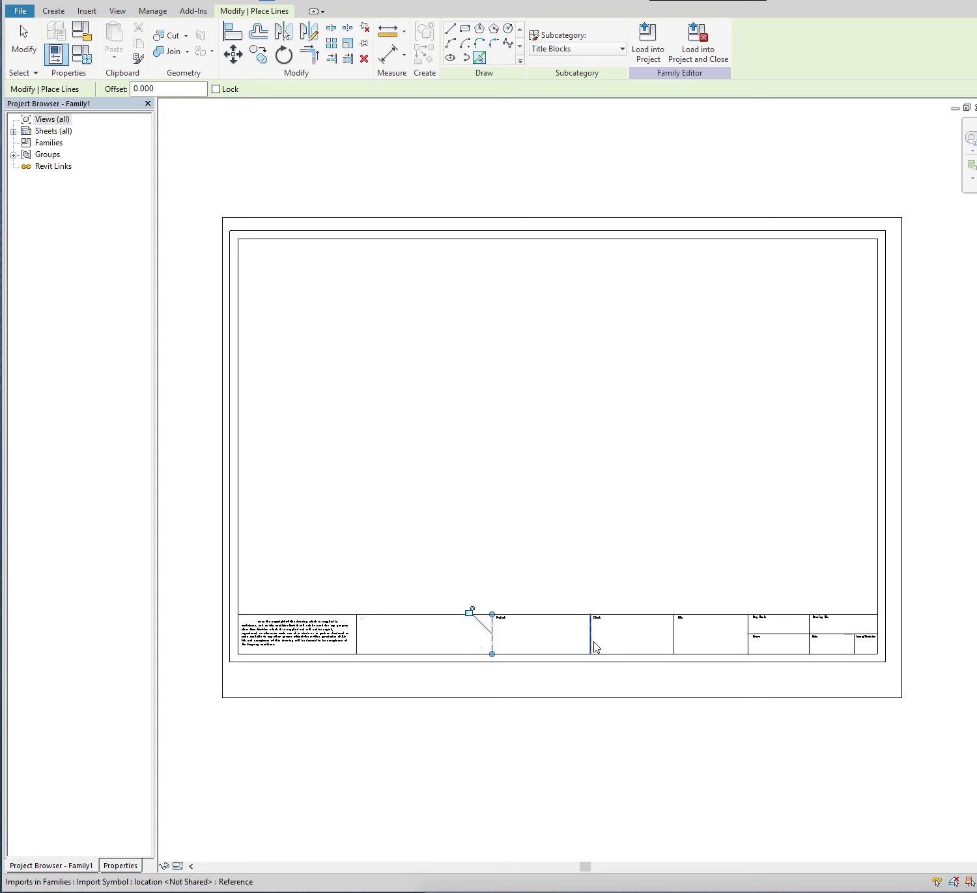
{"action": "left_click", "coordinate": [591, 646]}
{"action": "left_click", "coordinate": [674, 646]}
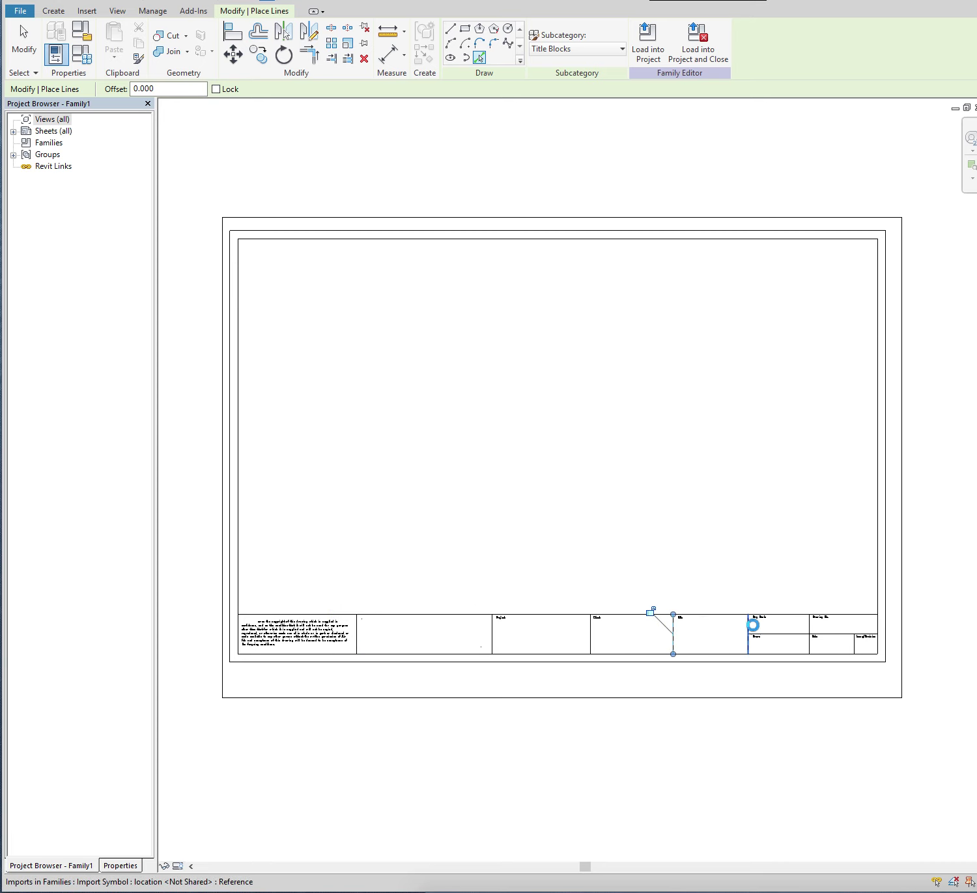
{"action": "left_click", "coordinate": [748, 624]}
{"action": "left_click", "coordinate": [794, 632]}
{"action": "left_click", "coordinate": [812, 630]}
- Trace the right and bottom border lines, then finish tracing
{"action": "left_click", "coordinate": [881, 596]}
{"action": "left_click", "coordinate": [772, 658]}
{"action": "left_click", "coordinate": [567, 660]}
{"action": "left_click", "coordinate": [585, 656]}
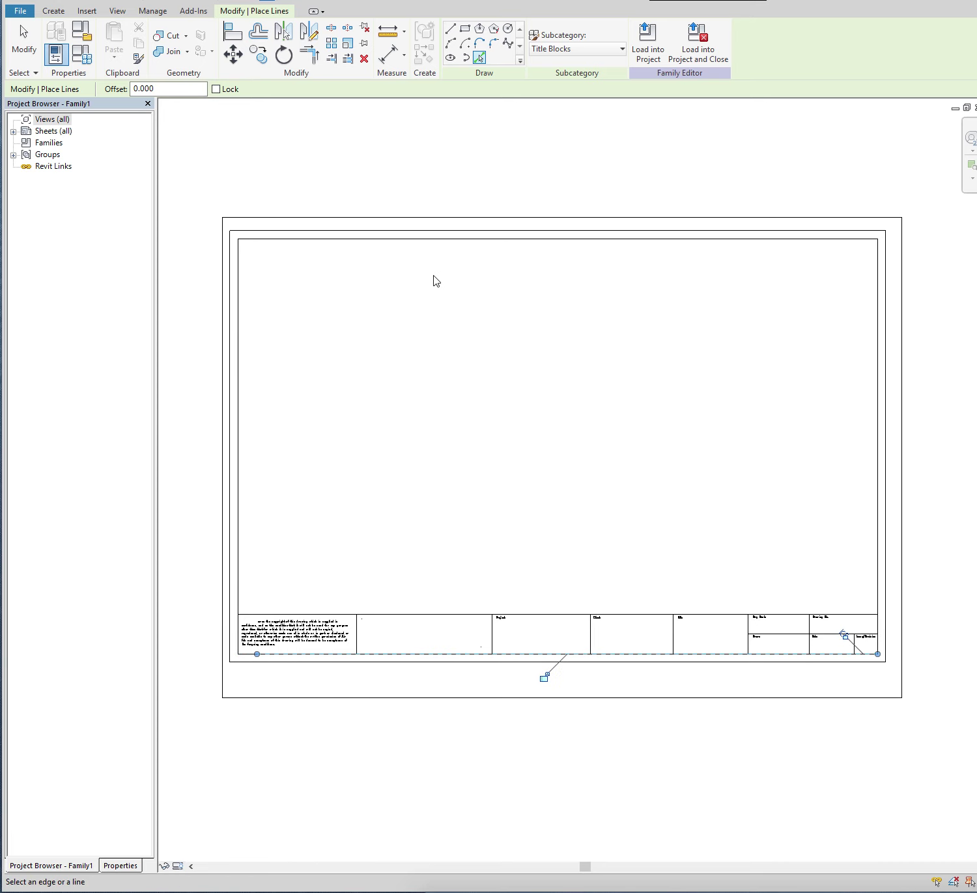
{"action": "key", "text": "u"}
{"action": "key", "text": "p"}
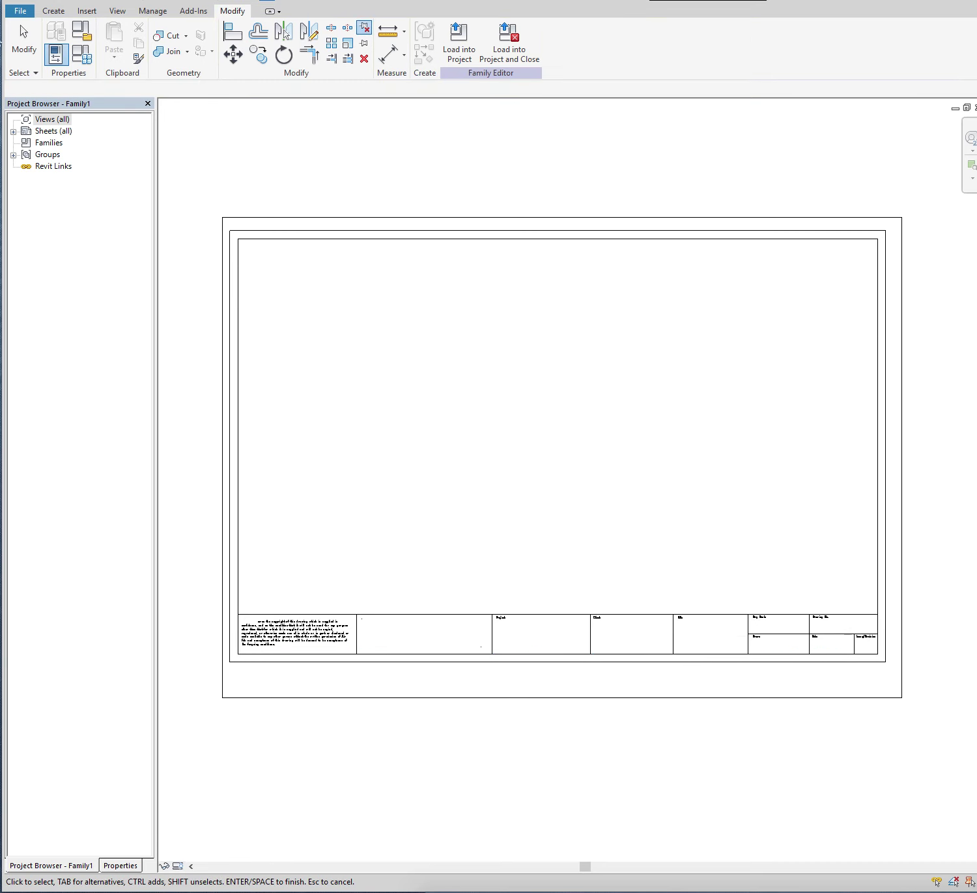
- Explode the title block import again and inspect the resulting Project text note
{"action": "left_click", "coordinate": [24, 42]}
{"action": "left_click", "coordinate": [251, 233]}
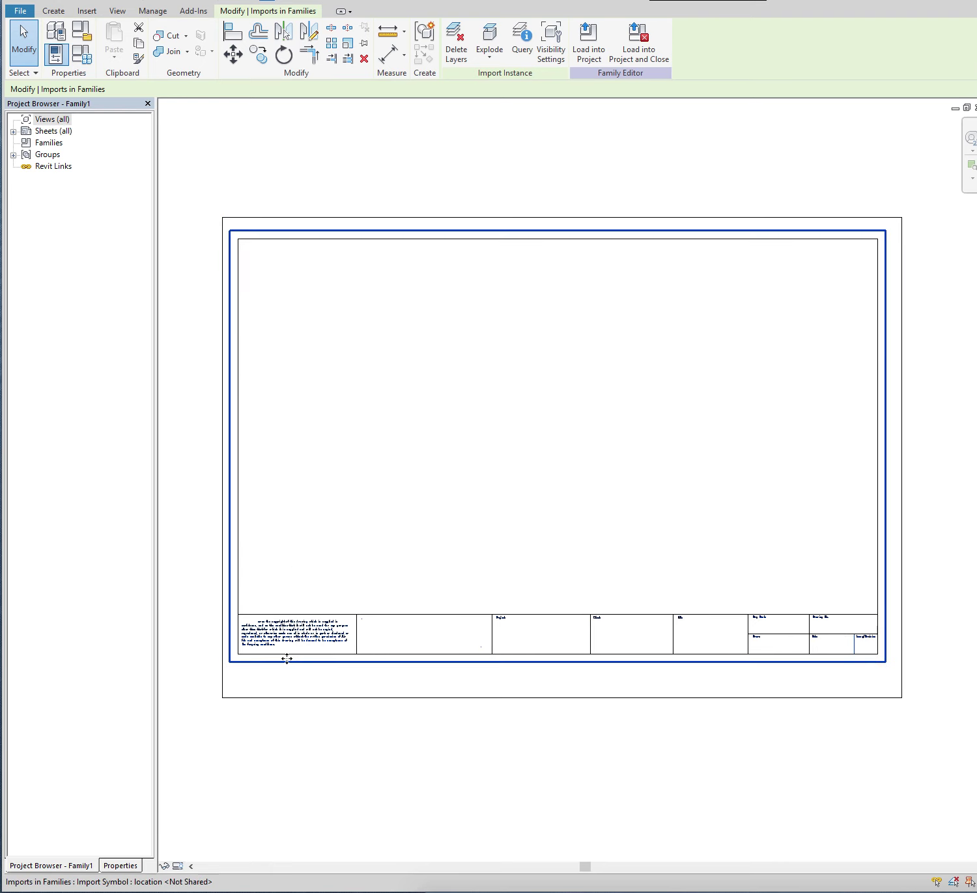
{"action": "left_click", "coordinate": [491, 38]}
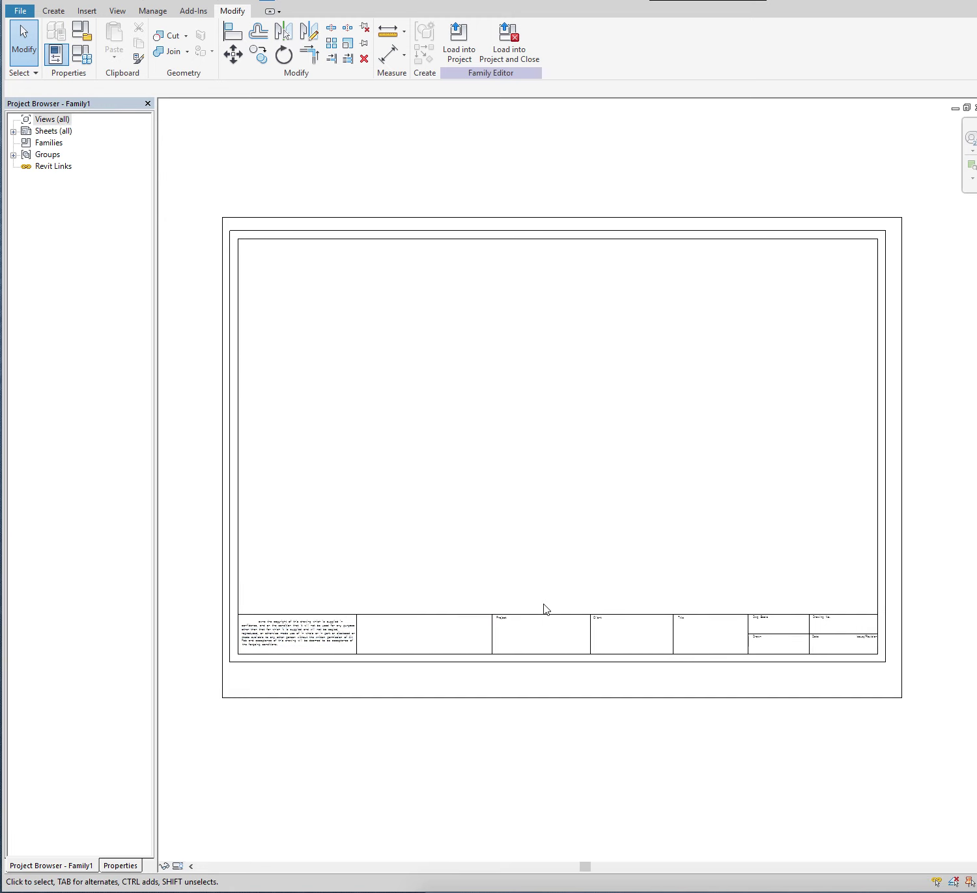
{"action": "scroll", "coordinate": [543, 607], "scroll_direction": "up", "scroll_amount": 1}
{"action": "scroll", "coordinate": [533, 620], "scroll_direction": "up", "scroll_amount": 2}
{"action": "scroll", "coordinate": [496, 622], "scroll_direction": "down", "scroll_amount": 1}
{"action": "scroll", "coordinate": [480, 629], "scroll_direction": "down", "scroll_amount": 1}
{"action": "left_click", "coordinate": [481, 633]}
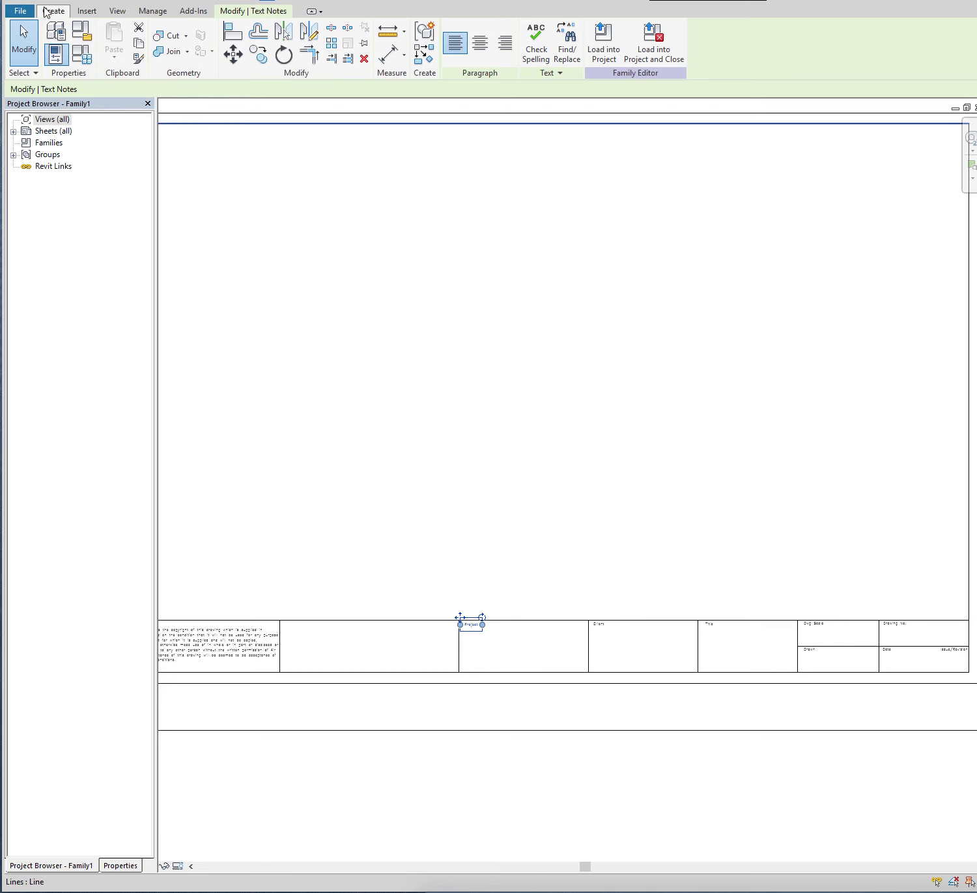
{"action": "left_click", "coordinate": [87, 10]}
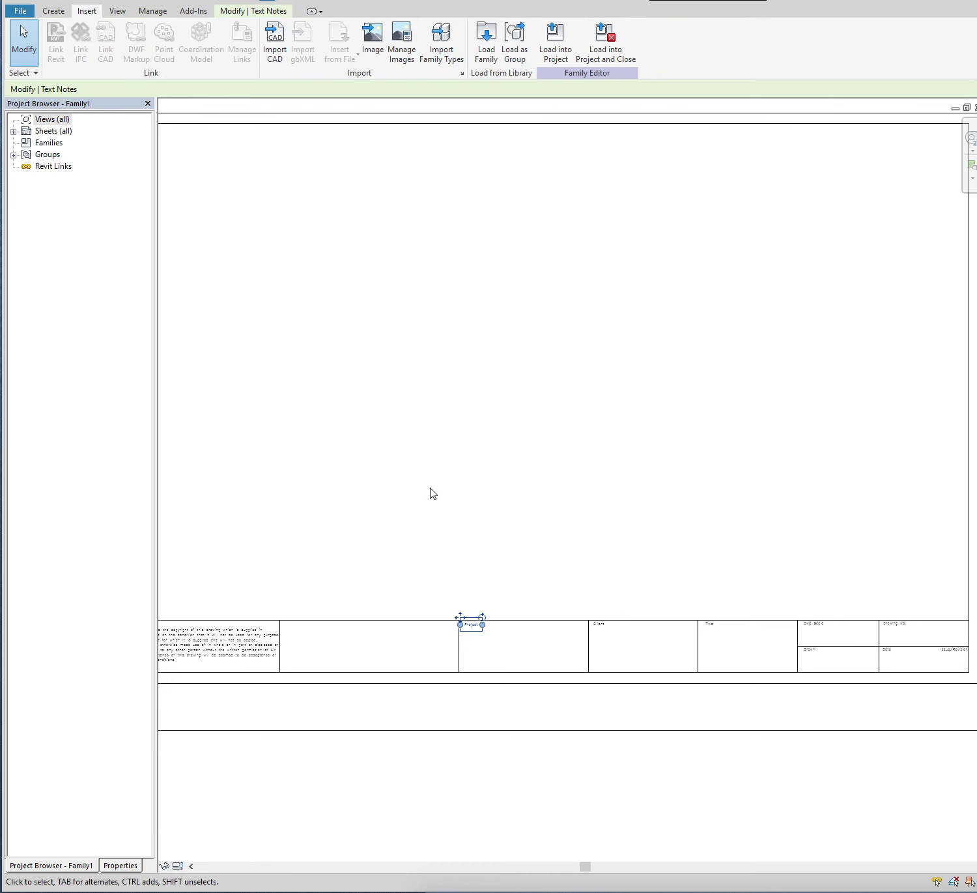
{"action": "scroll", "coordinate": [422, 491], "scroll_direction": "down", "scroll_amount": 3}
{"action": "scroll", "coordinate": [409, 486], "scroll_direction": "up", "scroll_amount": 1}
{"action": "key", "text": "Escape"}
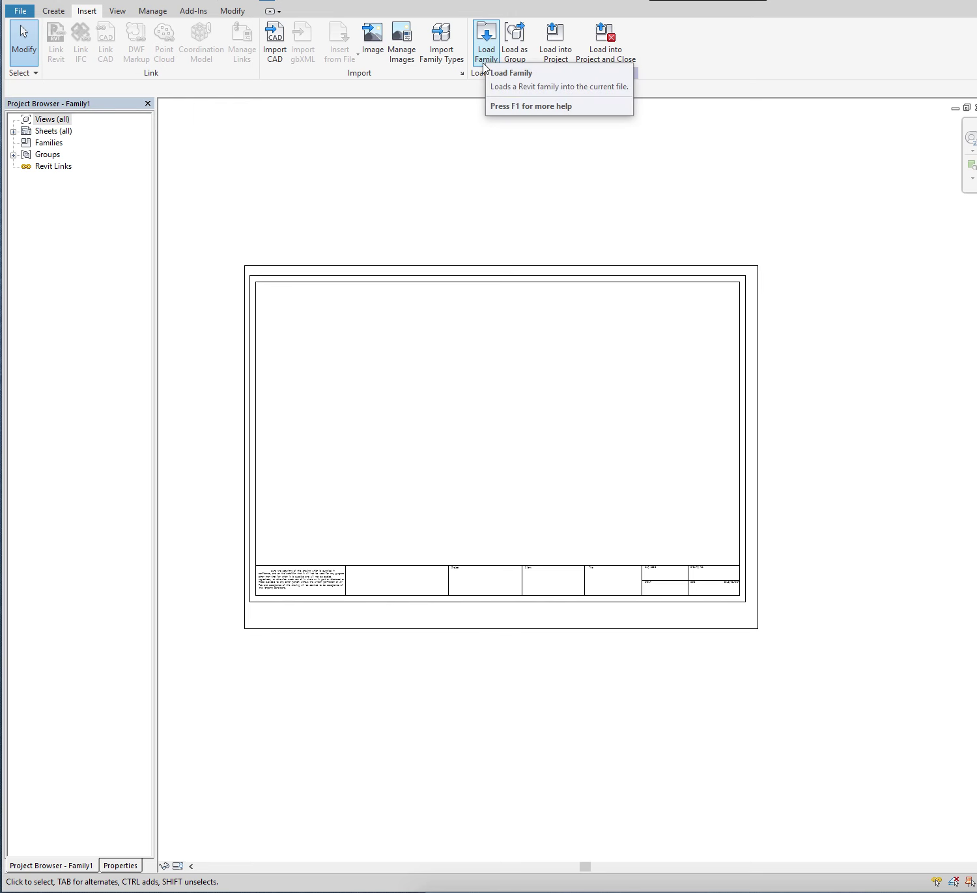